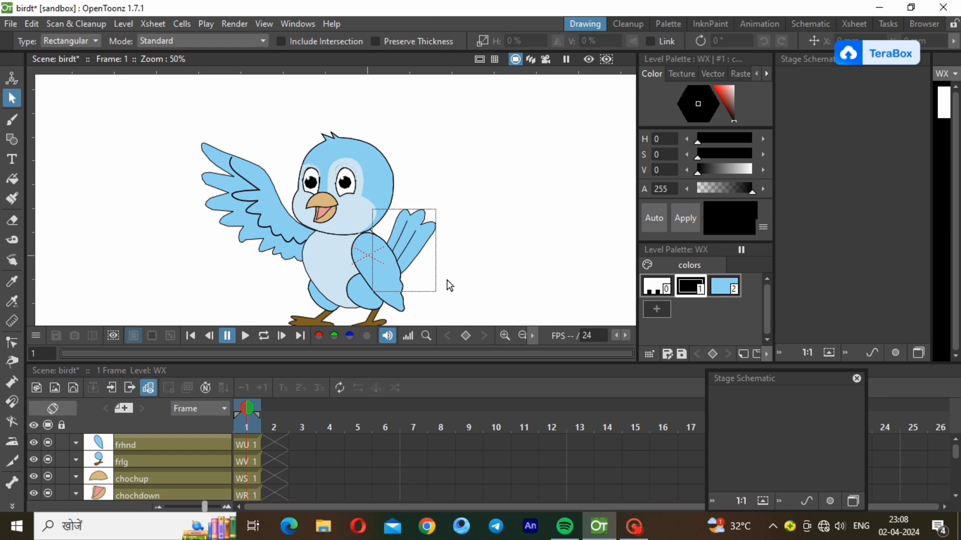
Switch OpenToonz to the Animation room
scroll(416, 129, "up", 1)
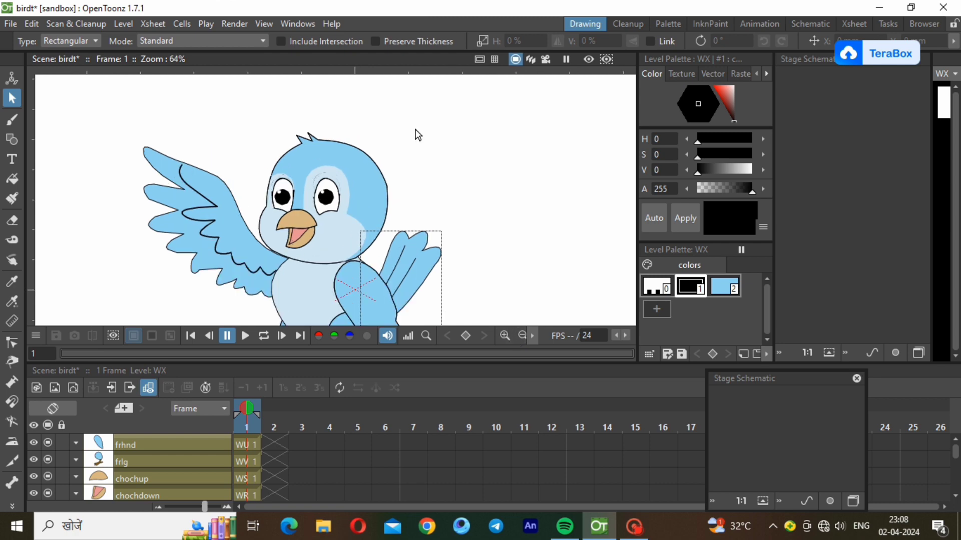
scroll(415, 129, "down", 1)
scroll(416, 129, "down", 2)
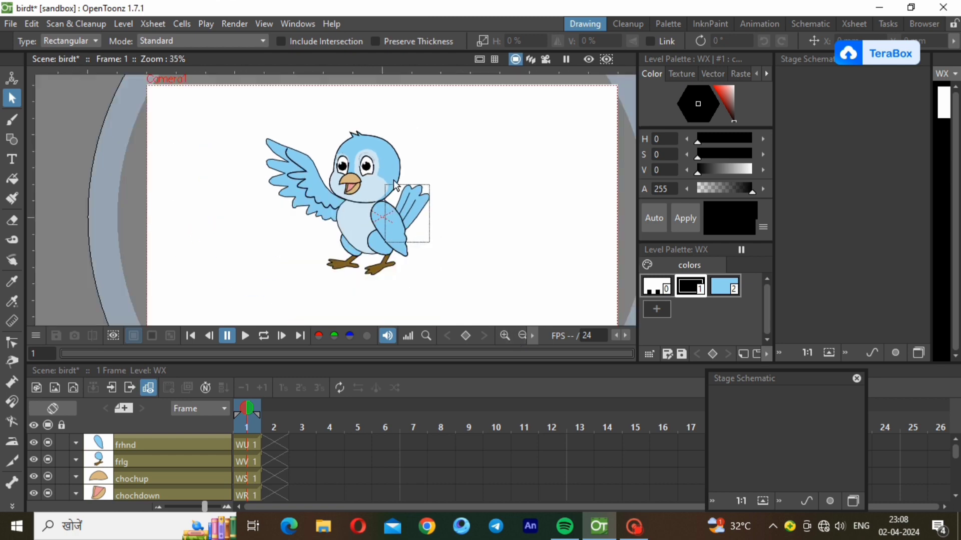
scroll(395, 186, "up", 1)
scroll(395, 185, "up", 1)
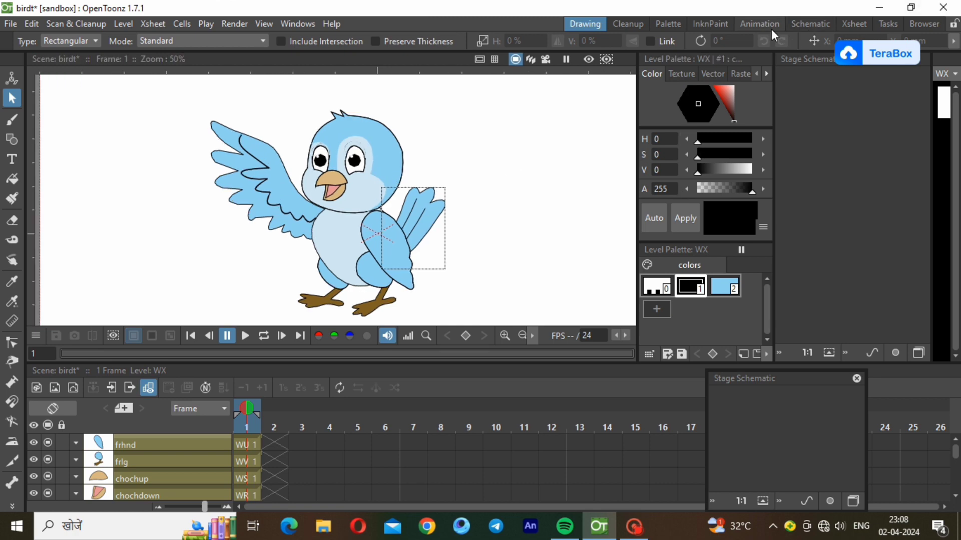
left_click(758, 23)
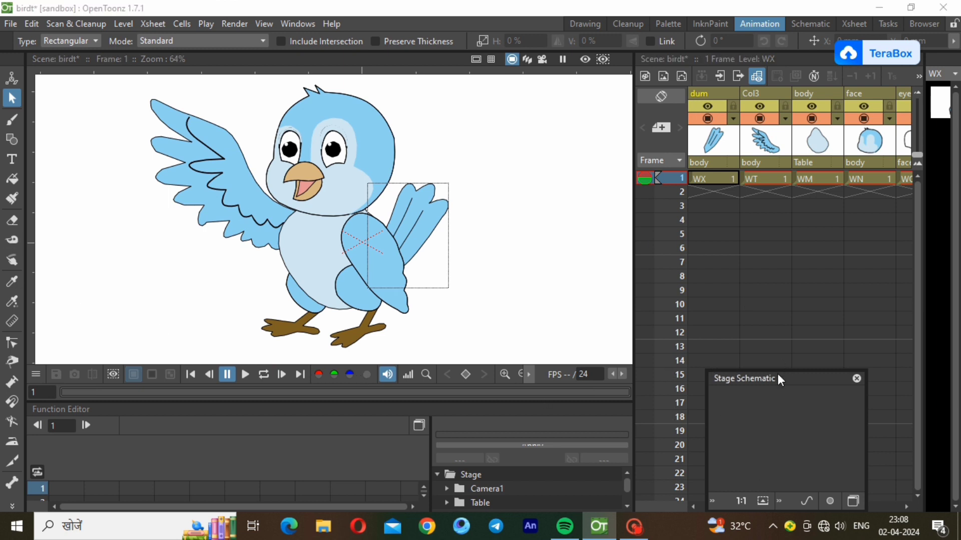
Move the Stage Schematic panel higher and stretch it taller beside the Xsheet
left_click_drag(777, 374, 777, 320)
left_click_drag(743, 506, 703, 506)
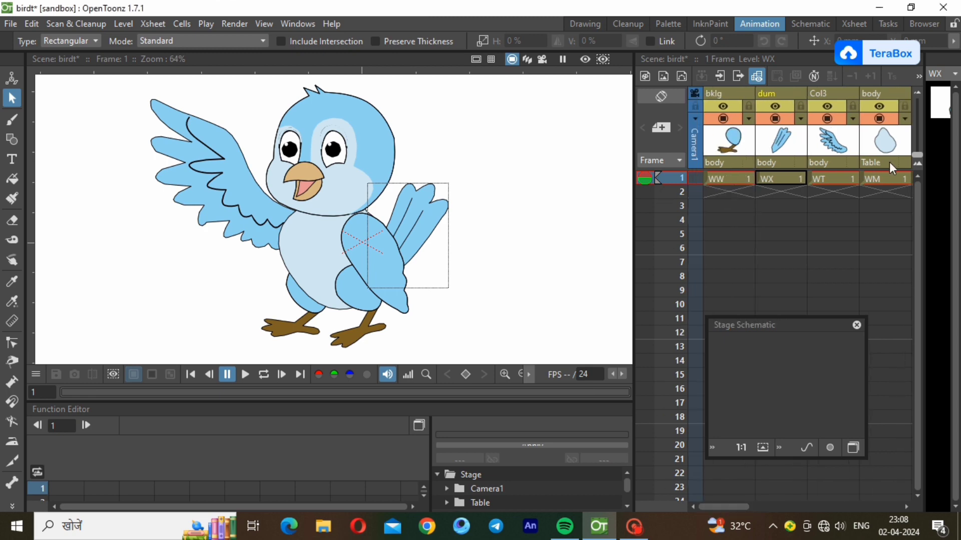
mouse_move(727, 507)
left_mouse_down()
mouse_move(778, 498)
mouse_move(869, 507)
mouse_move(791, 507)
mouse_move(812, 501)
mouse_move(848, 501)
mouse_move(719, 511)
left_mouse_up()
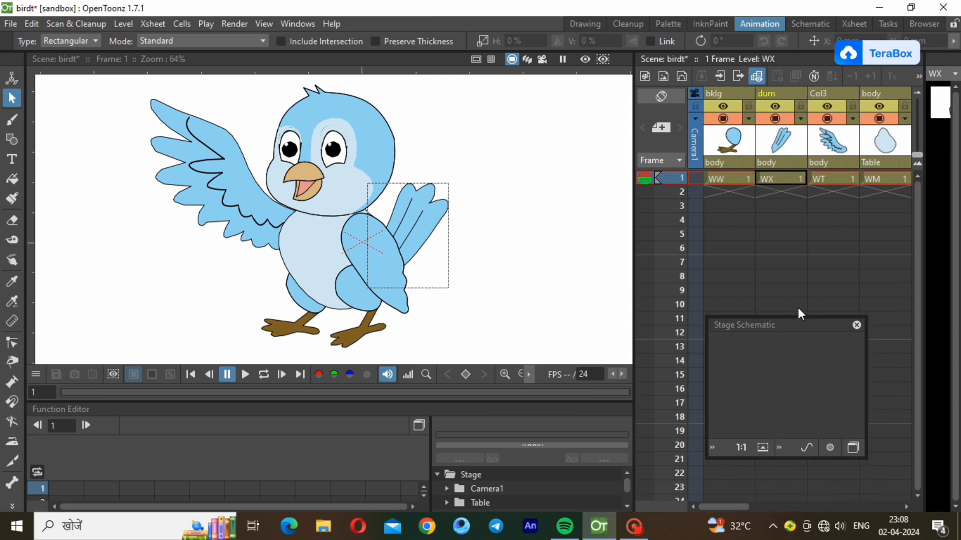
left_click_drag(792, 320, 757, 49)
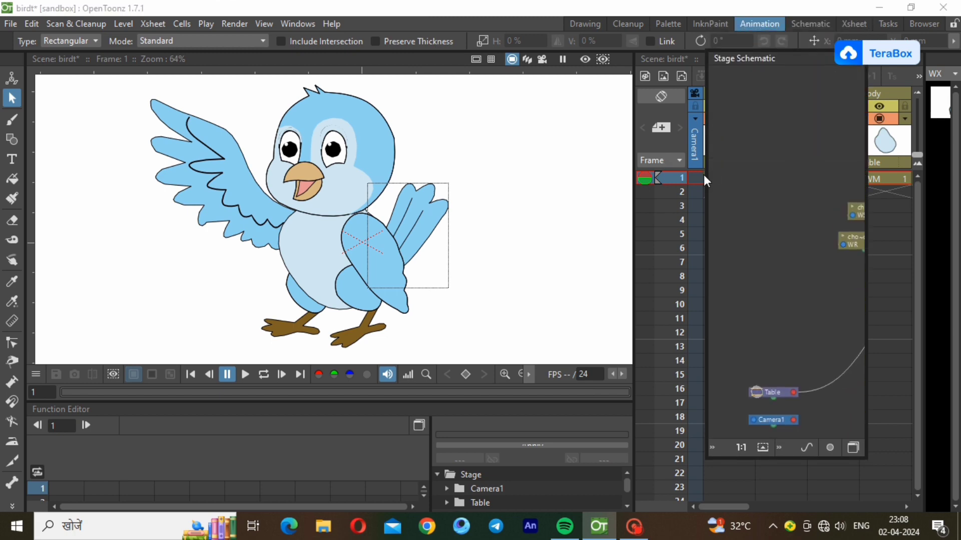
left_click_drag(705, 188, 448, 143)
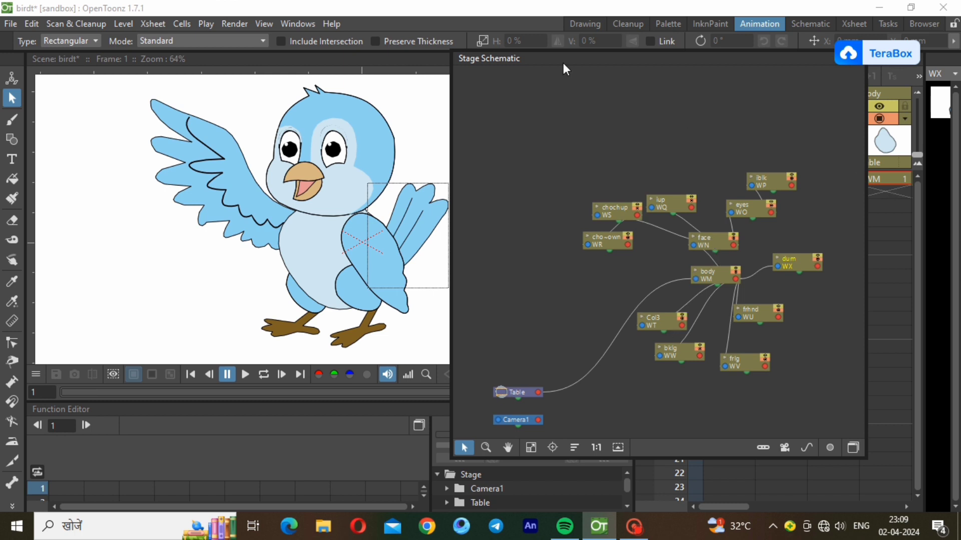
left_click_drag(650, 51, 698, 384)
left_click_drag(449, 344, 802, 414)
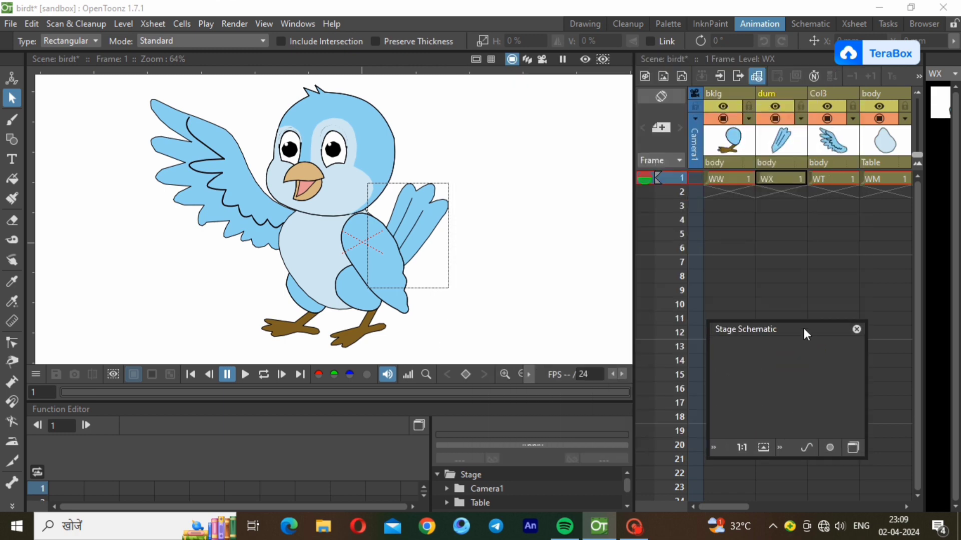
left_click_drag(805, 331, 844, 340)
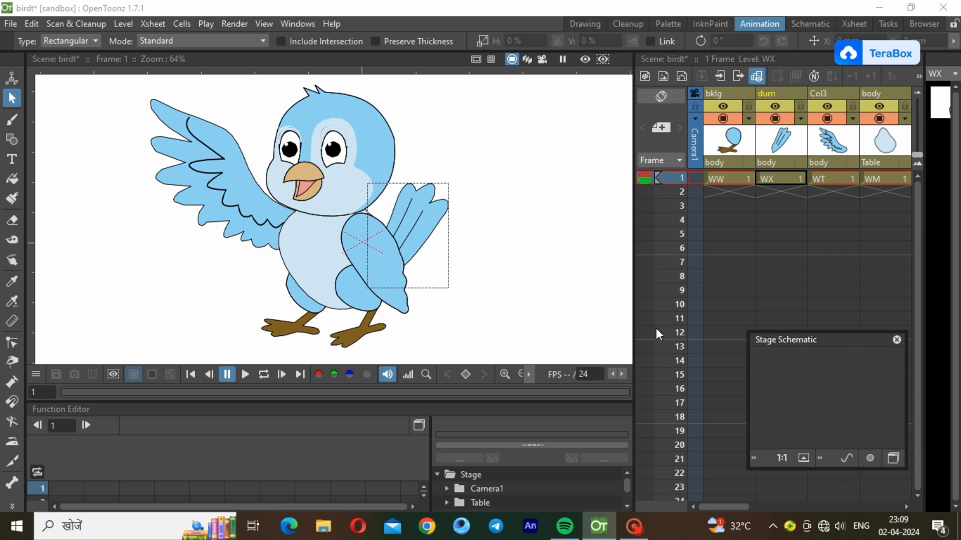
Inspect the bird's skeleton hierarchy, return to the Selection tool, and zoom in on the face
left_click(11, 487)
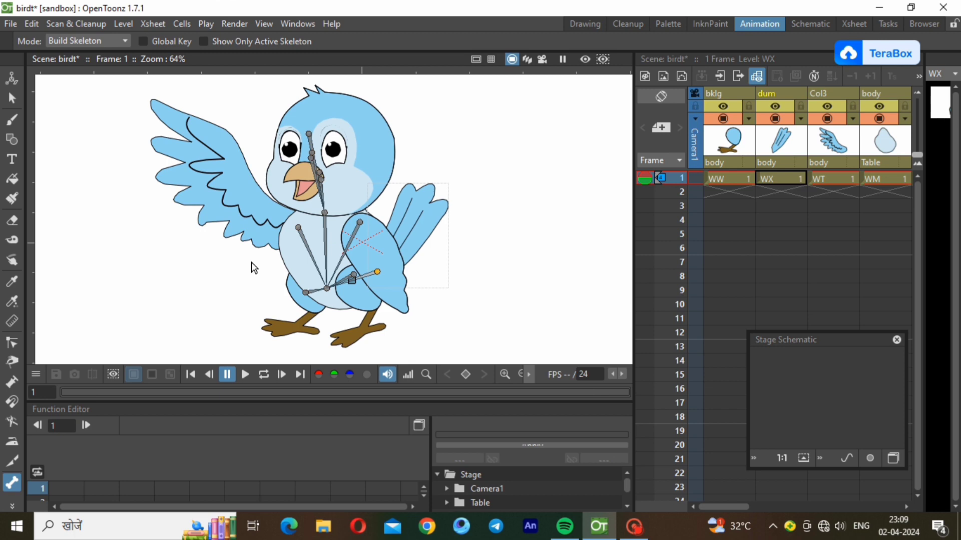
left_click(9, 102)
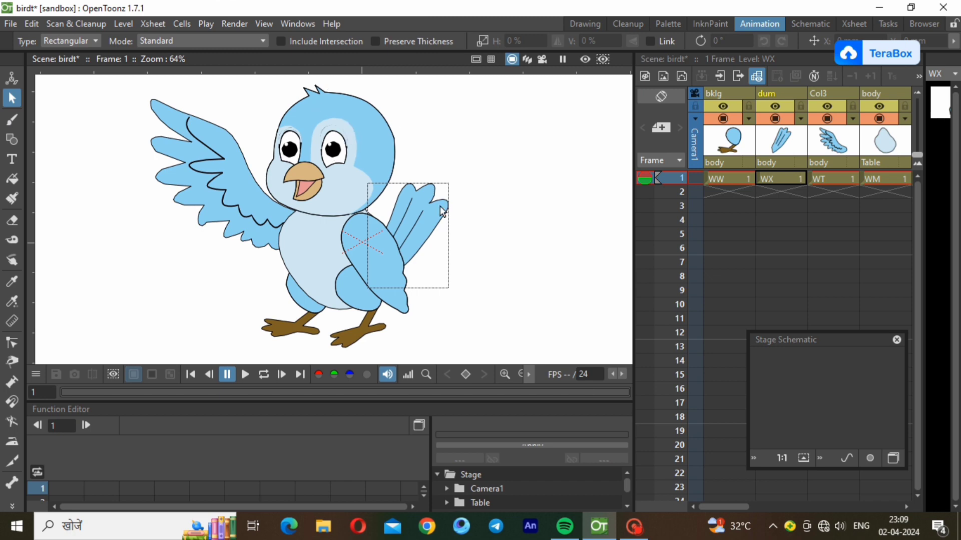
left_click(521, 375)
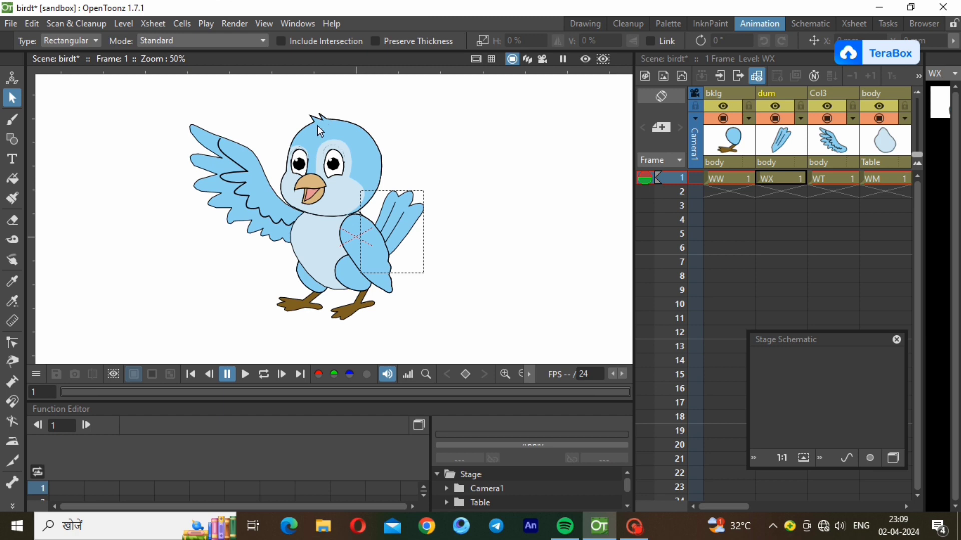
scroll(327, 120, "up", 3)
scroll(319, 159, "up", 2)
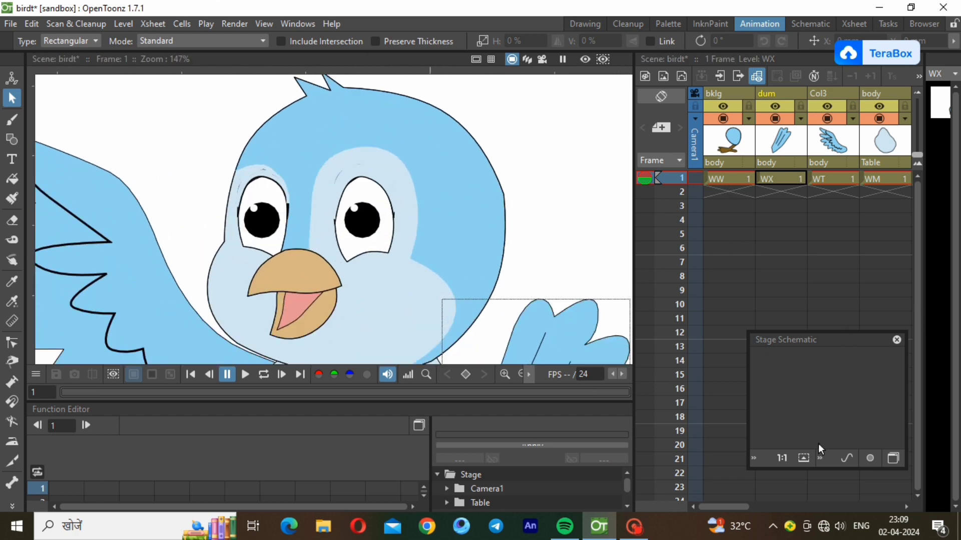
Extend the bklg and dum drawings down to frame 120 in the Xsheet
left_click_drag(728, 183, 746, 438)
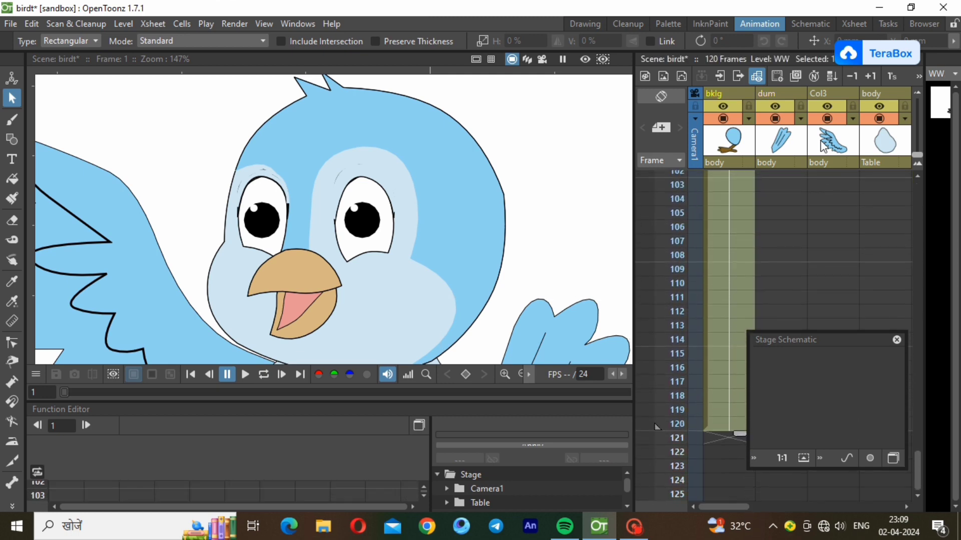
left_click_drag(918, 447, 914, 177)
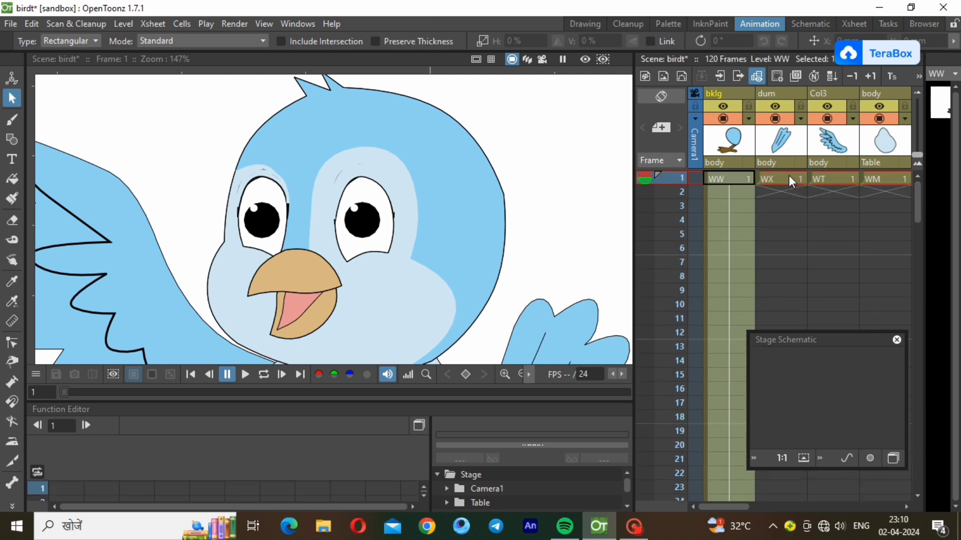
left_click(788, 176)
left_click_drag(789, 187, 782, 403)
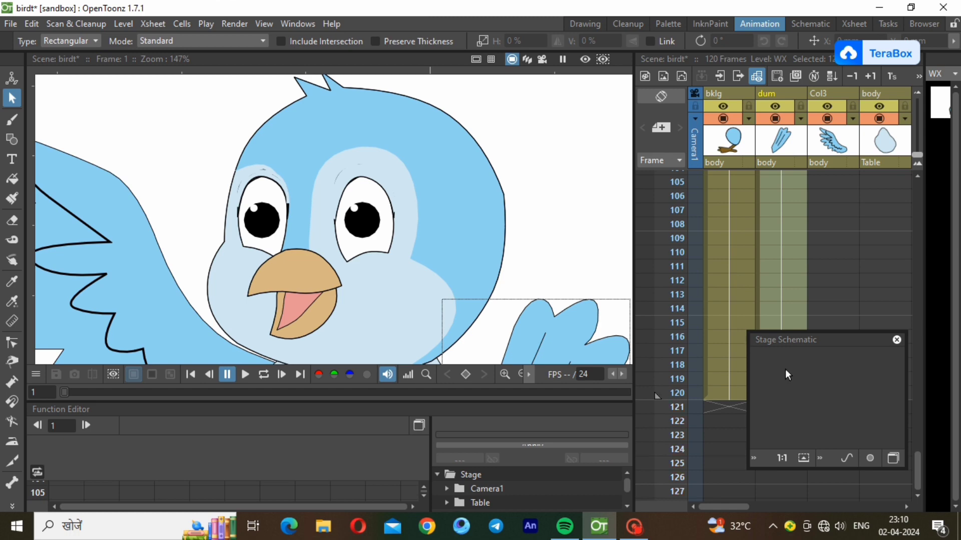
left_click_drag(917, 468, 917, 193)
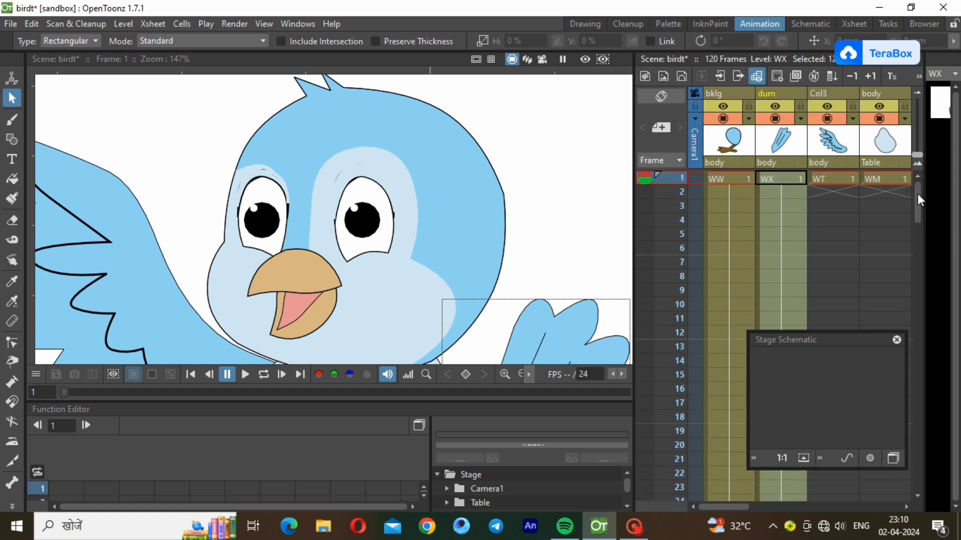
Extend the Col3 and body drawings down to frame 120
left_click(835, 179)
left_click_drag(842, 186, 657, 495)
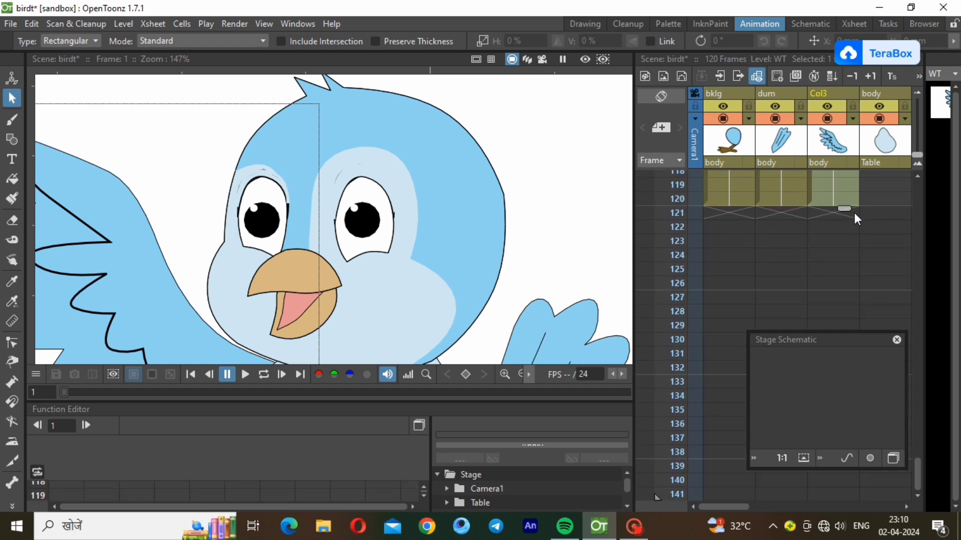
scroll(916, 186, "up", 8)
scroll(917, 190, "up", 8)
left_click_drag(896, 180, 886, 389)
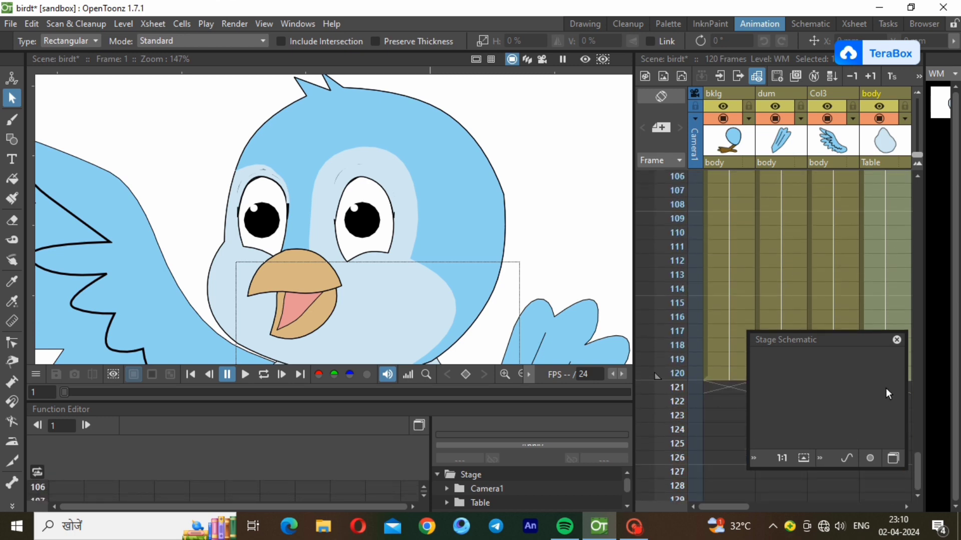
scroll(917, 181, "up", 10)
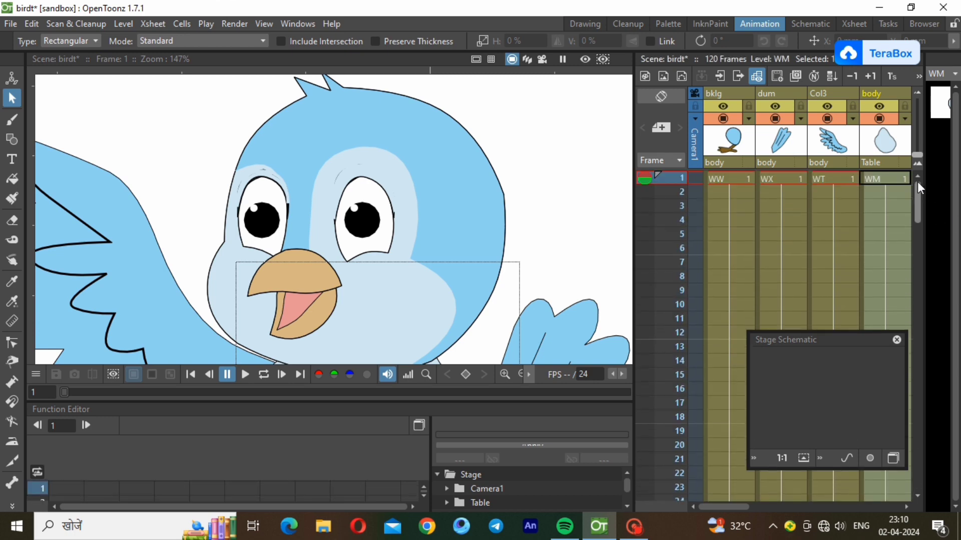
Extend the face and eyes drawings down to frame 120
left_click(907, 509)
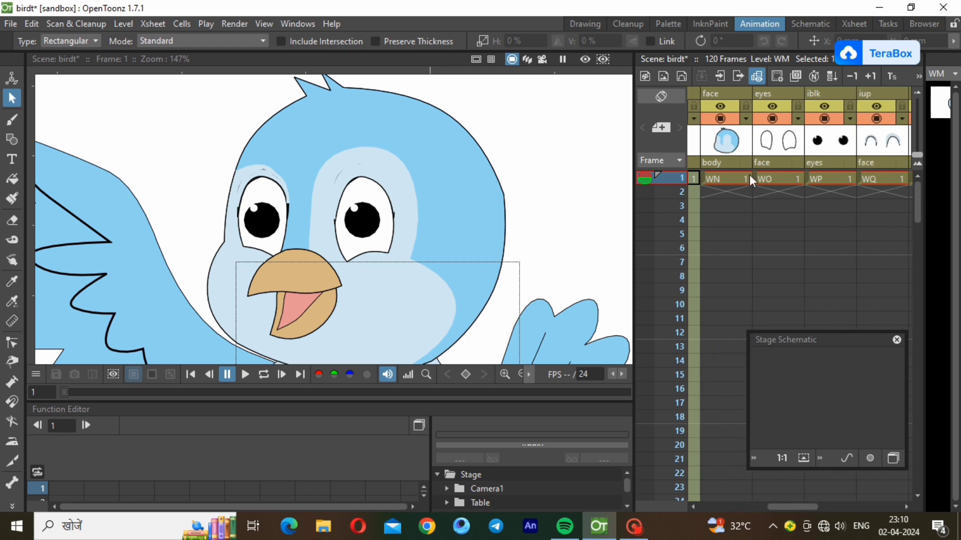
left_click(724, 182)
left_click_drag(736, 187, 732, 438)
left_click(915, 187)
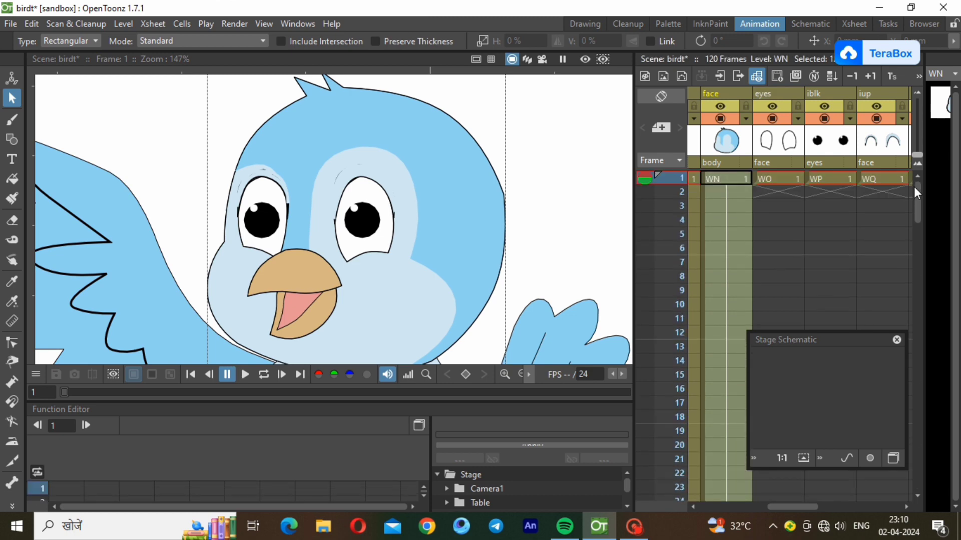
left_click(781, 180)
left_click_drag(789, 189, 779, 329)
Extend the iblk and iup drawings down to frame 120
left_click(917, 199)
left_click(840, 181)
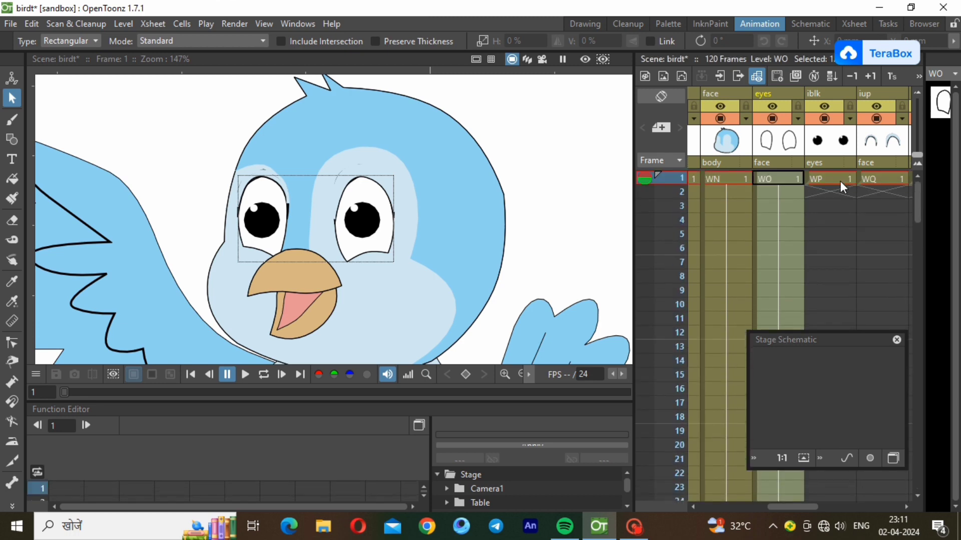
left_click_drag(843, 187, 843, 328)
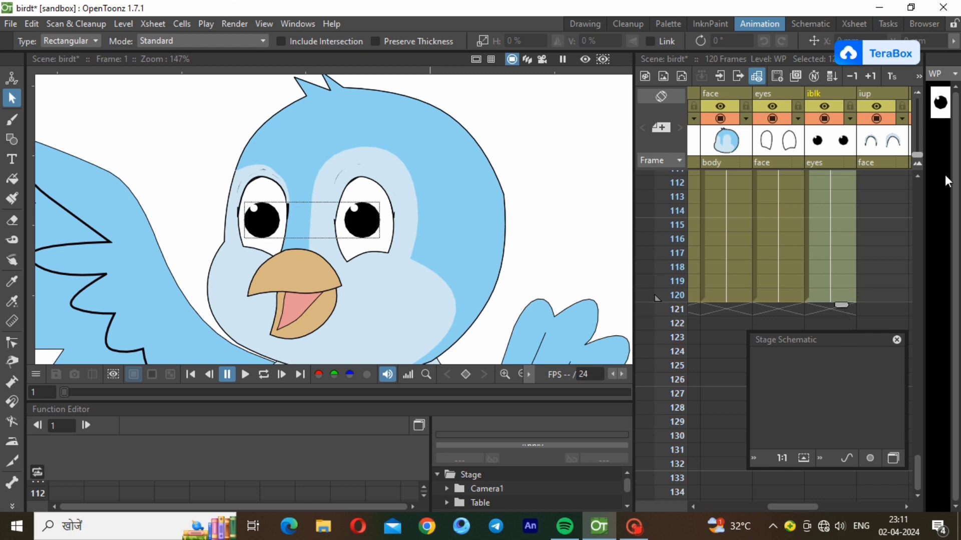
left_click(915, 191)
left_click(899, 183)
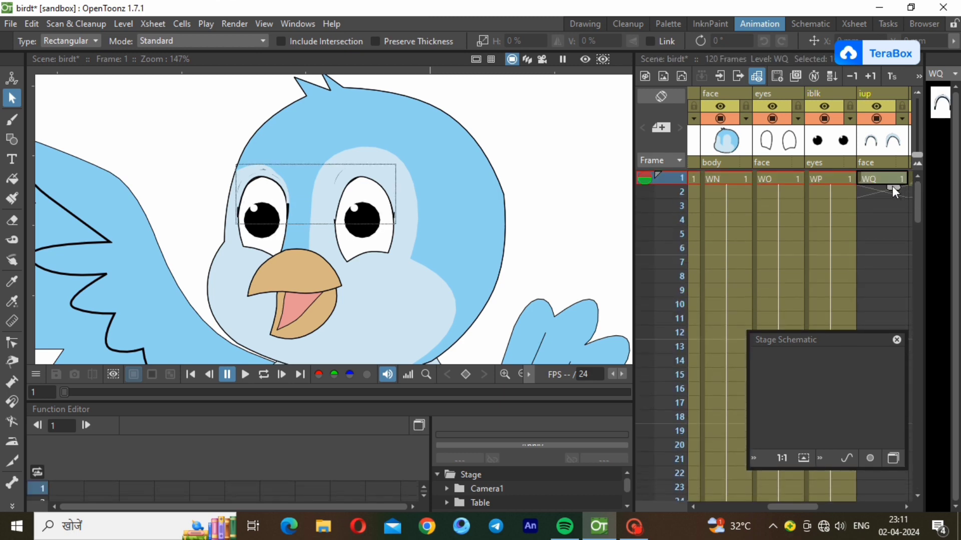
left_click_drag(893, 188, 885, 295)
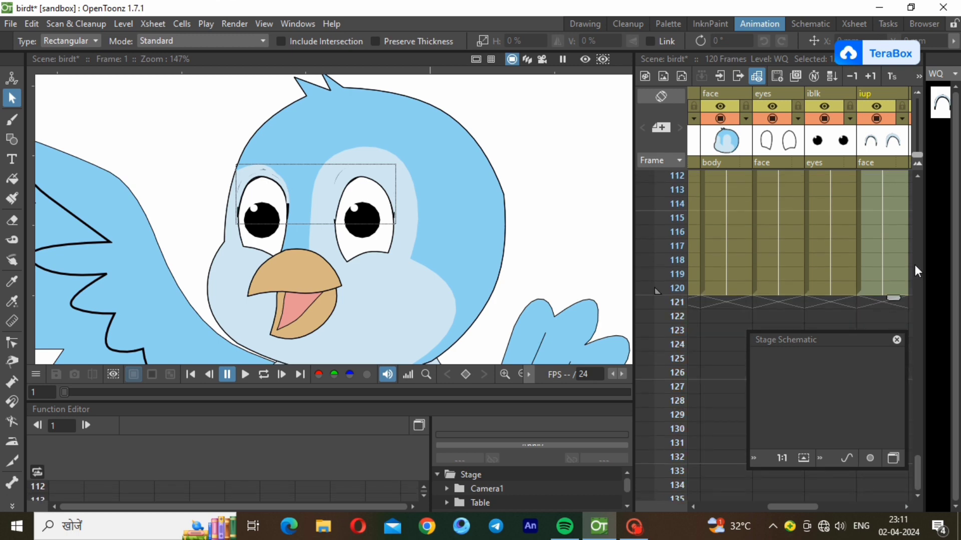
left_click(915, 185)
Scroll to the beak columns and select the chochdown cell at frame 1
left_click(906, 508)
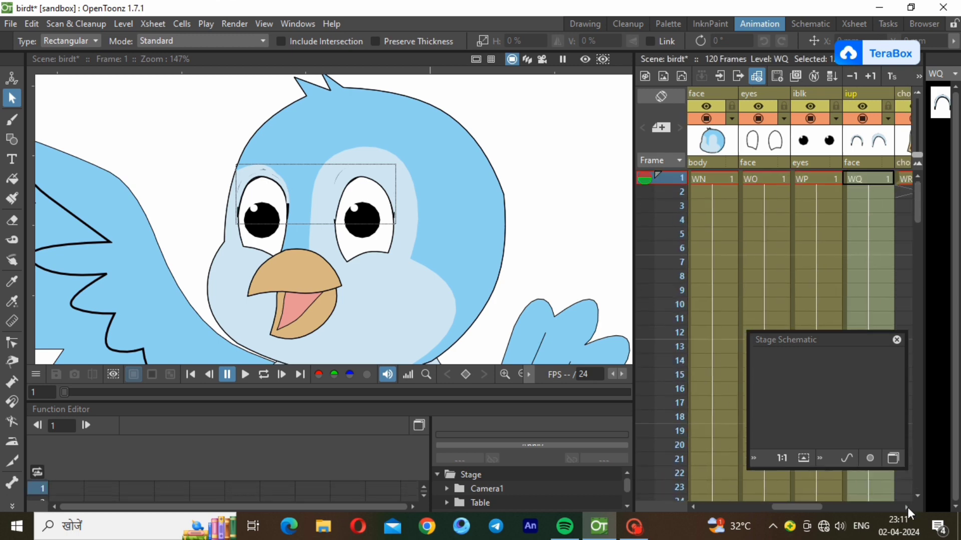
left_click(908, 507)
left_click(788, 180)
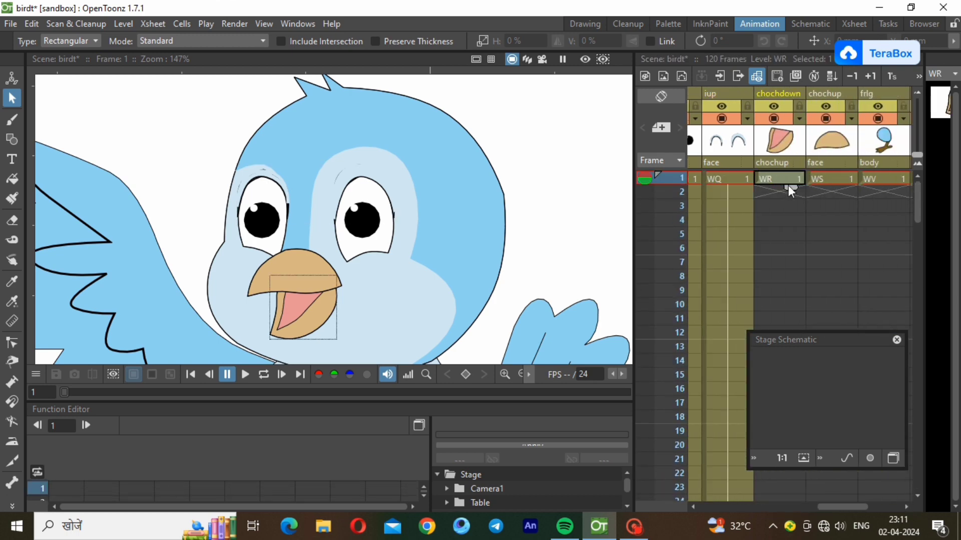
Extend the chochdown and chochup beak drawings down the column to frame 120
left_click_drag(789, 185, 778, 386)
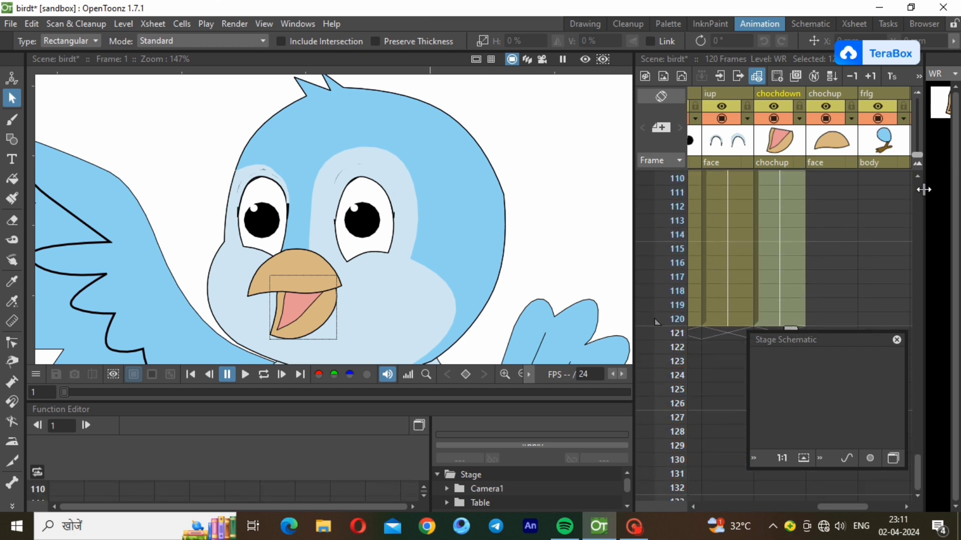
scroll(921, 189, "up", 20)
left_click(840, 180)
left_click_drag(845, 185, 844, 371)
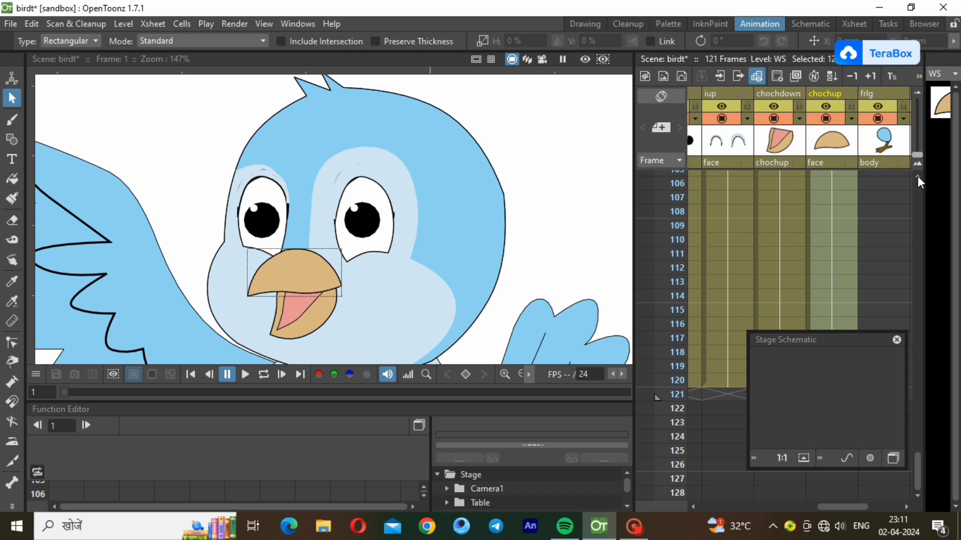
scroll(917, 176, "up", 2)
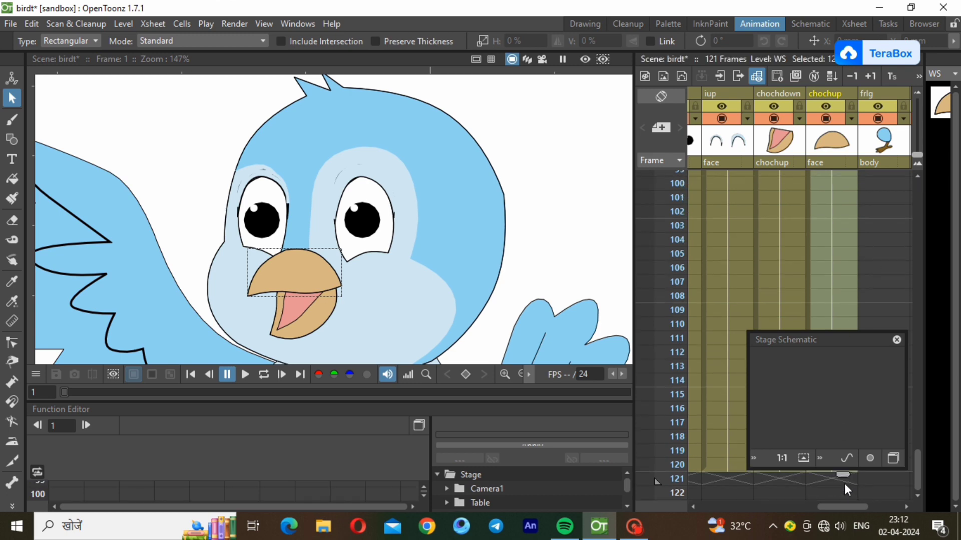
scroll(919, 188, "up", 20)
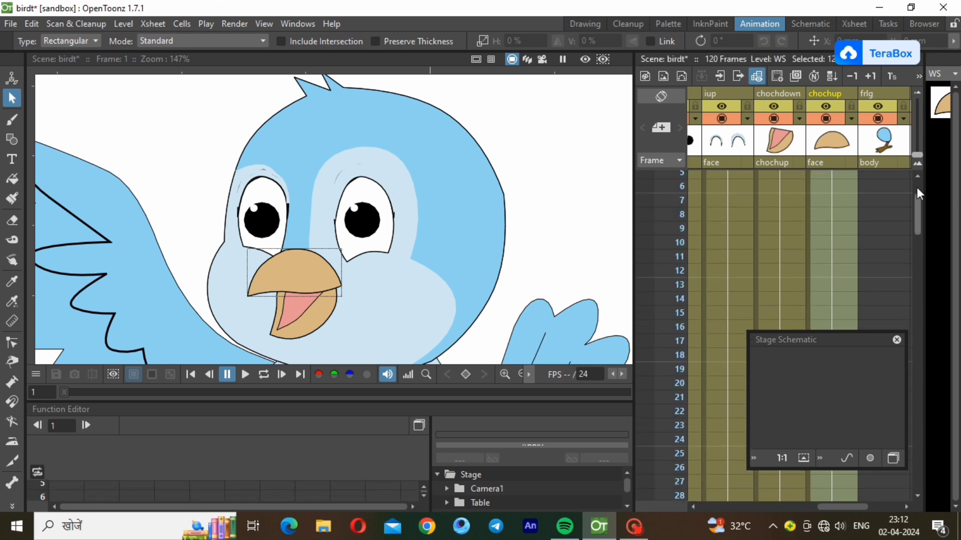
scroll(916, 187, "up", 2)
Hold frlg's WV and frhnd's WU drawings through frame 120
left_click(897, 182)
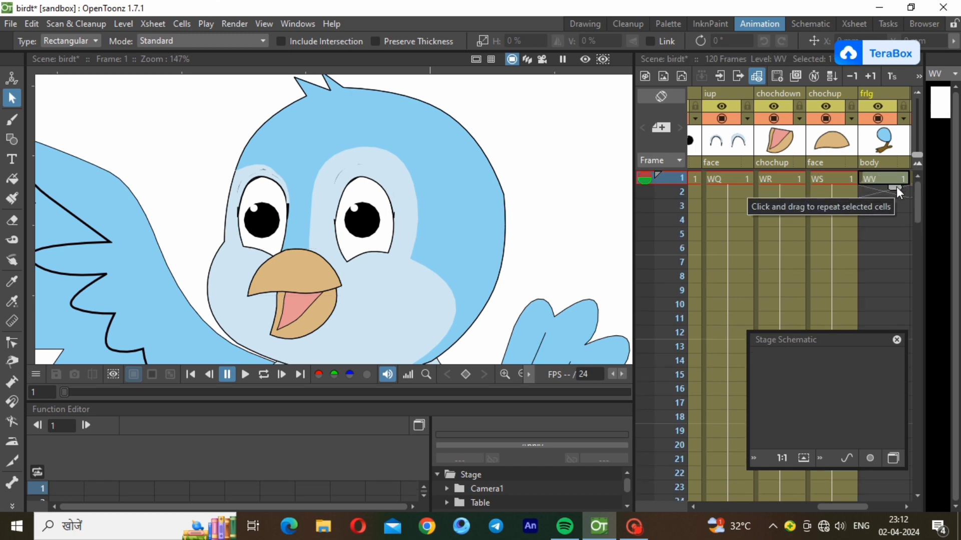
left_click_drag(896, 187, 861, 326)
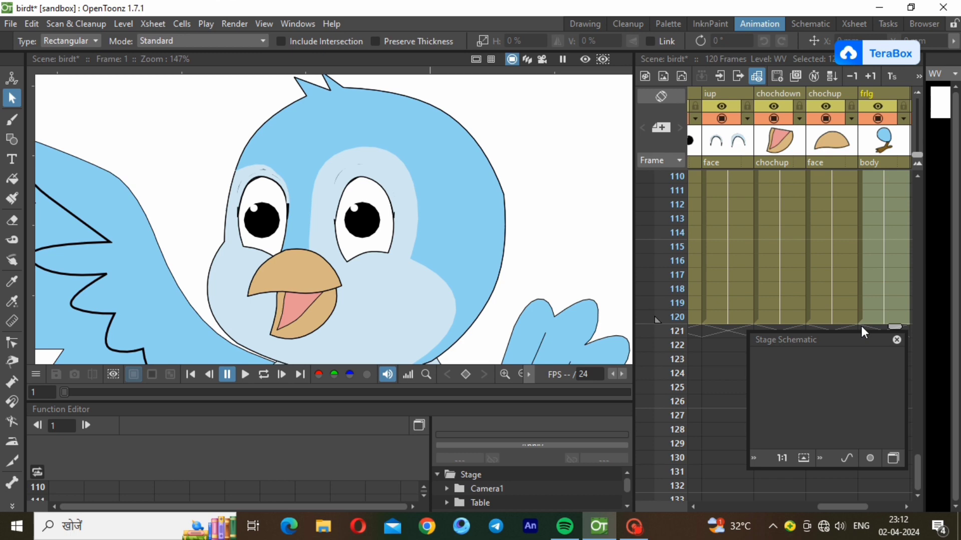
scroll(907, 507, "right", 3)
left_click(917, 183)
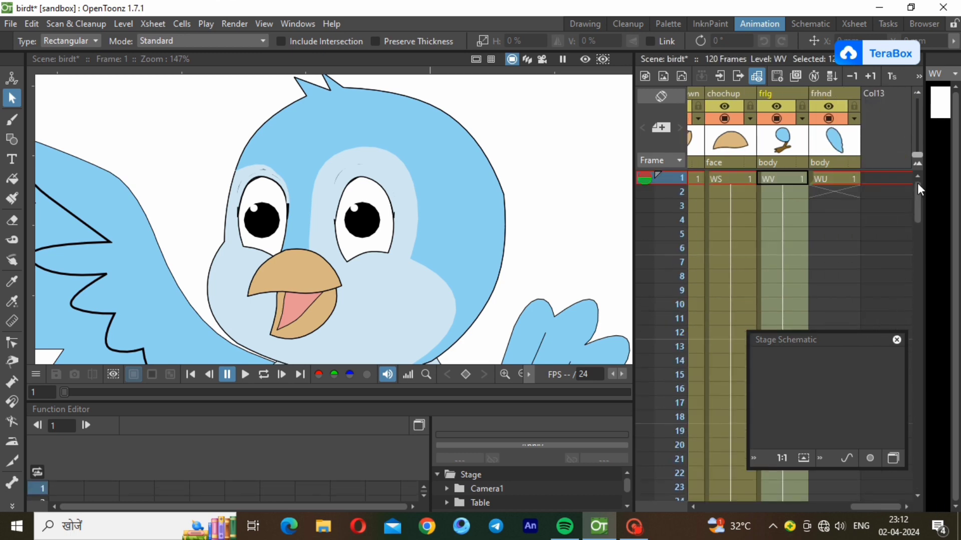
left_click(842, 175)
left_click_drag(842, 187, 859, 380)
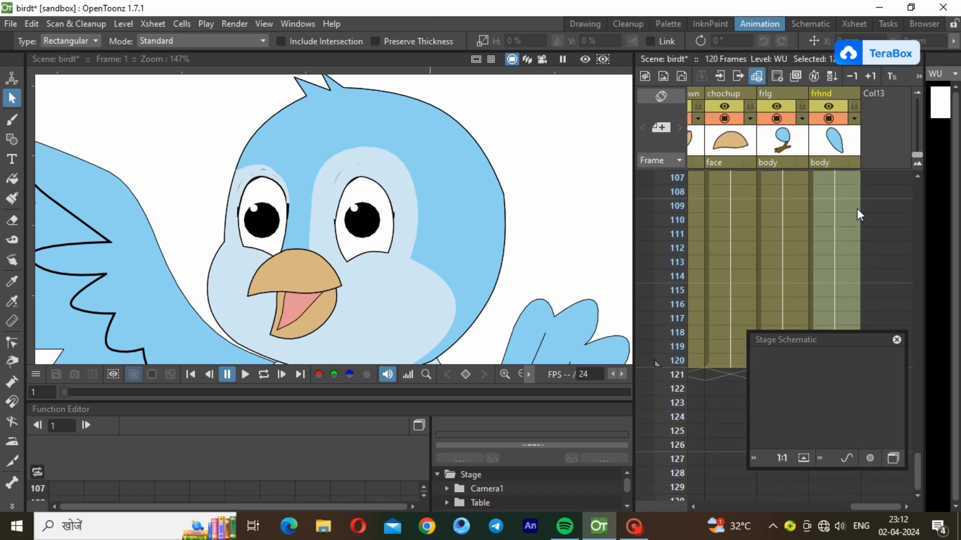
Delete the iup cells from frame 2 through 120
left_click_drag(873, 507, 829, 506)
left_click_drag(737, 366, 755, 61)
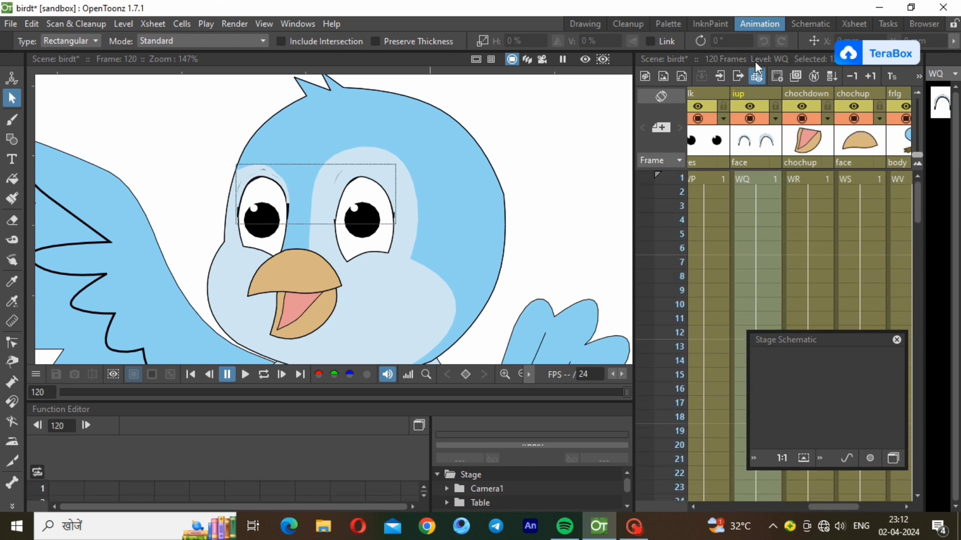
right_click(753, 189)
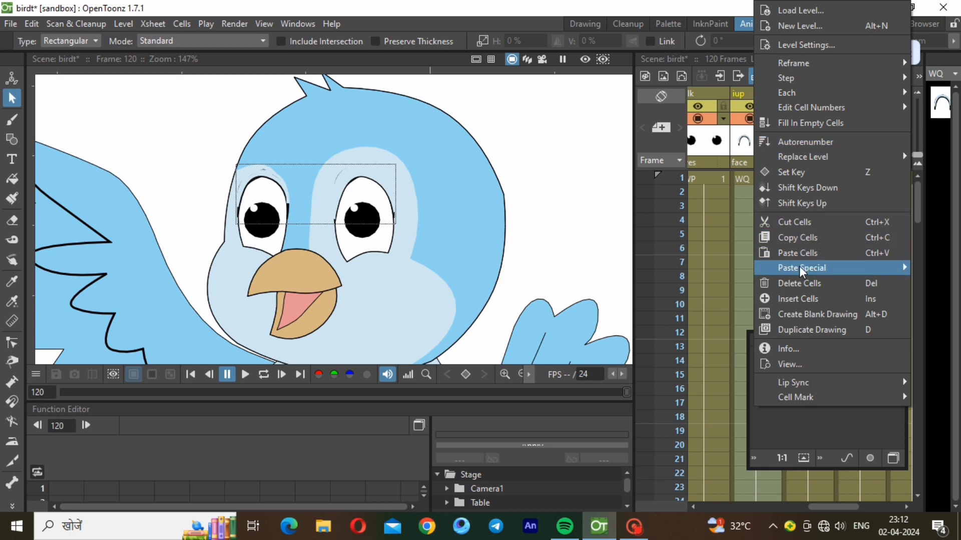
left_click(800, 283)
Hold the WQ drawing on frames 1–8 only, leaving frame 9 empty and selected
left_click(754, 176)
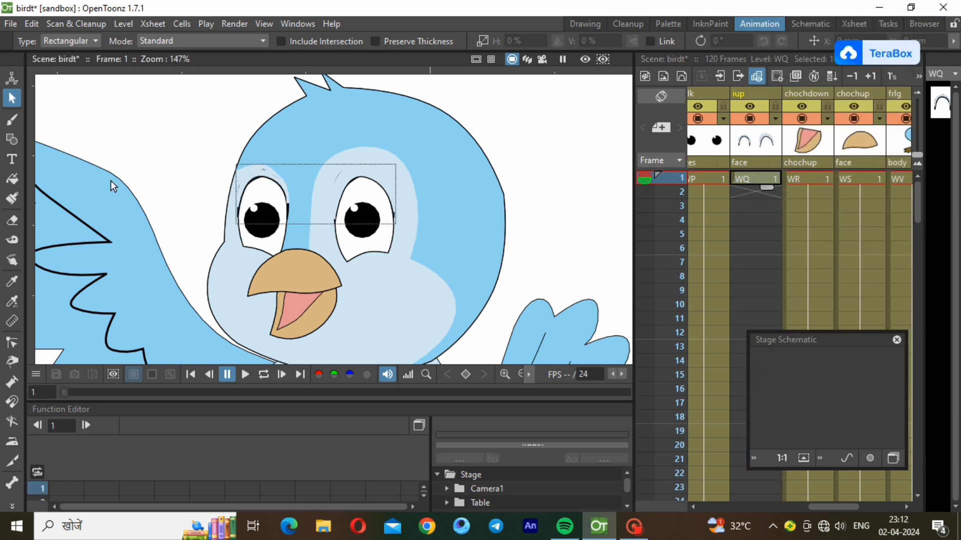
left_click(743, 191)
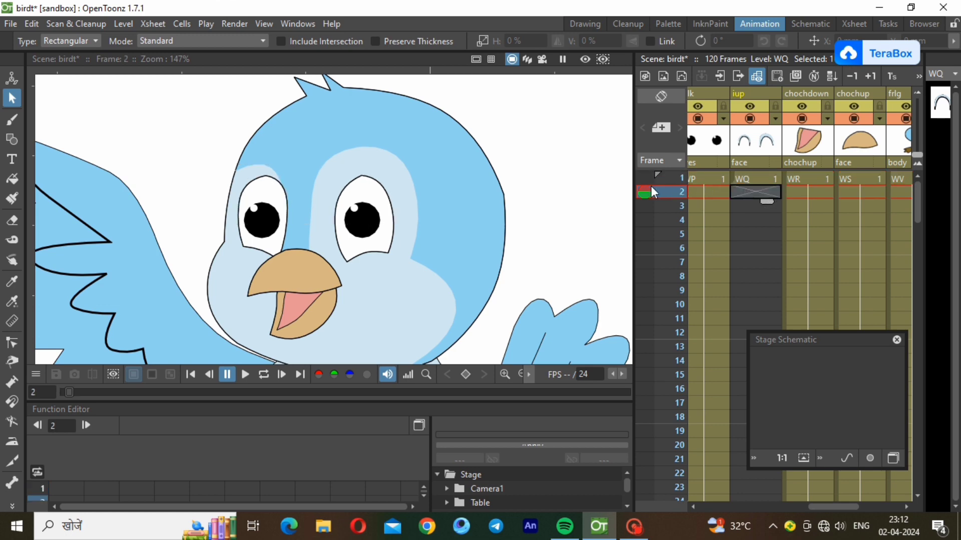
left_click(116, 25)
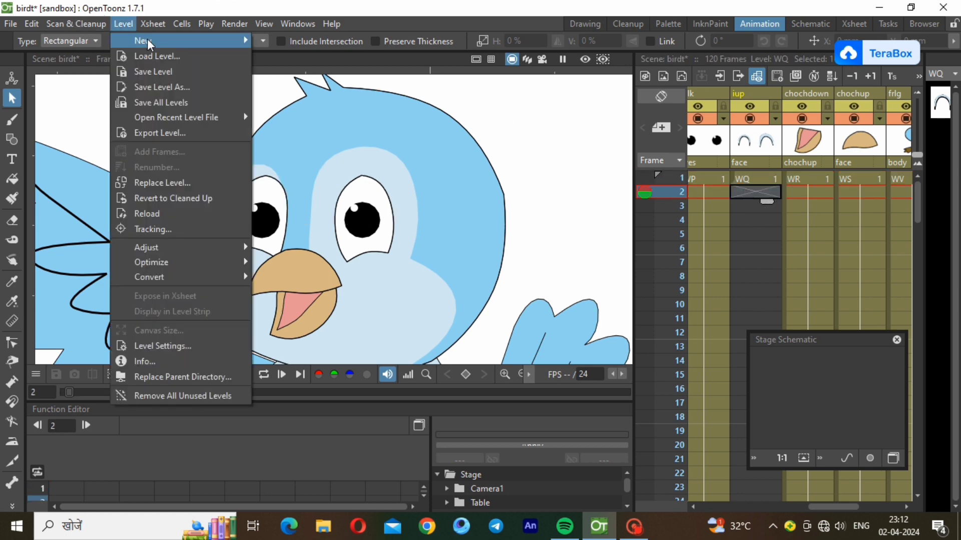
left_click(750, 181)
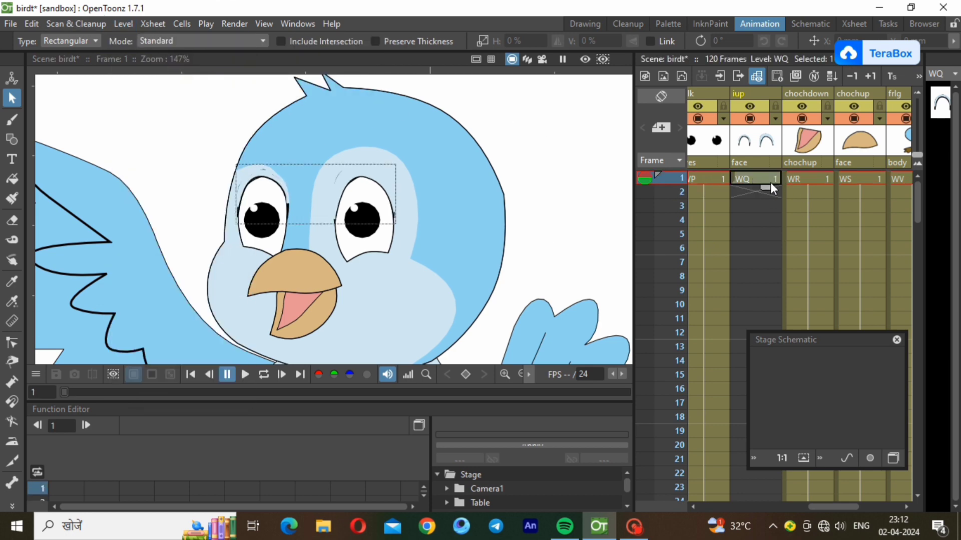
left_click_drag(766, 187, 771, 289)
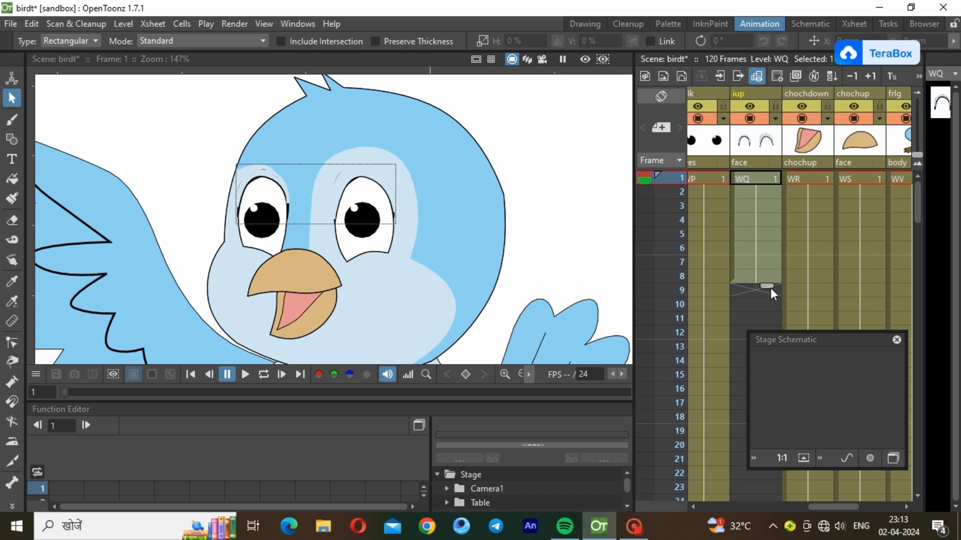
left_click(755, 288)
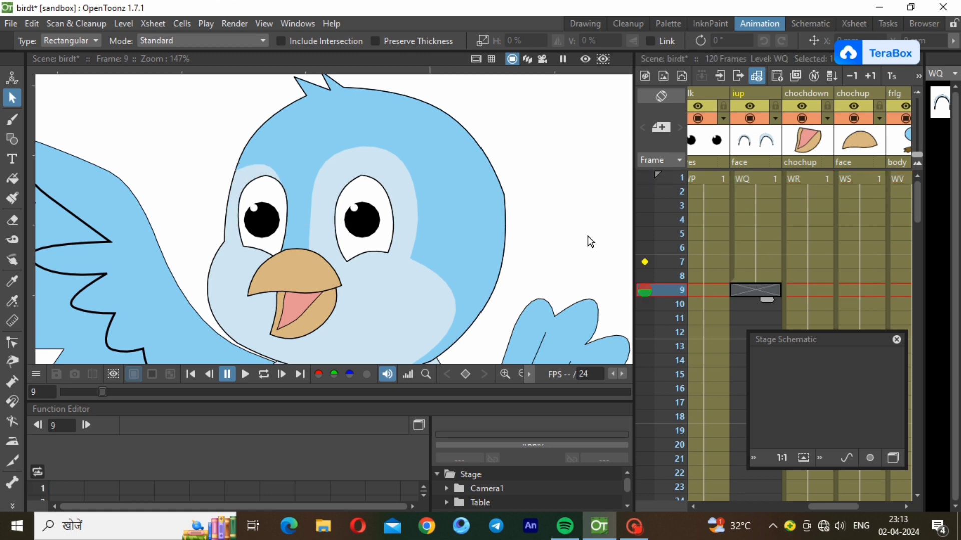
left_click(120, 24)
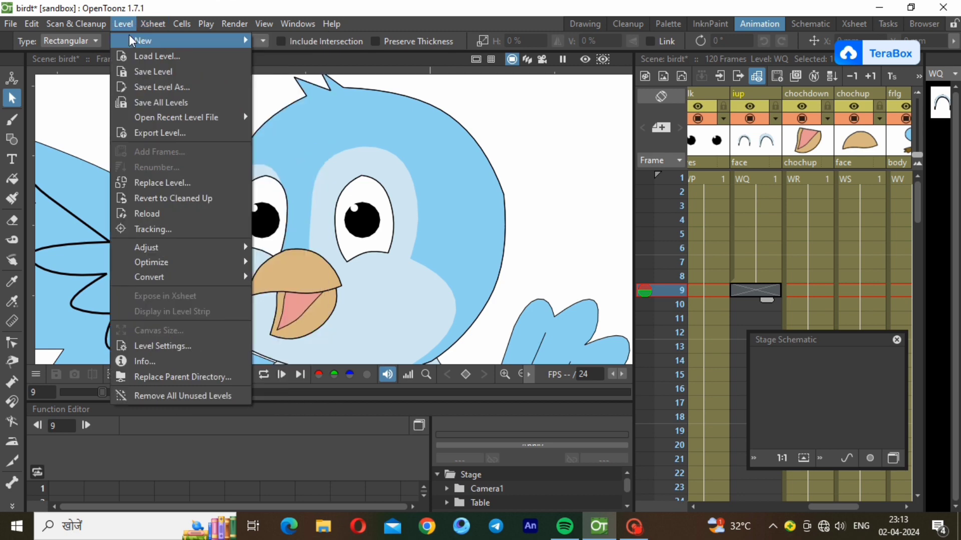
Create a new vector level WY at frame 9 of the iup column
mouse_move(234, 40)
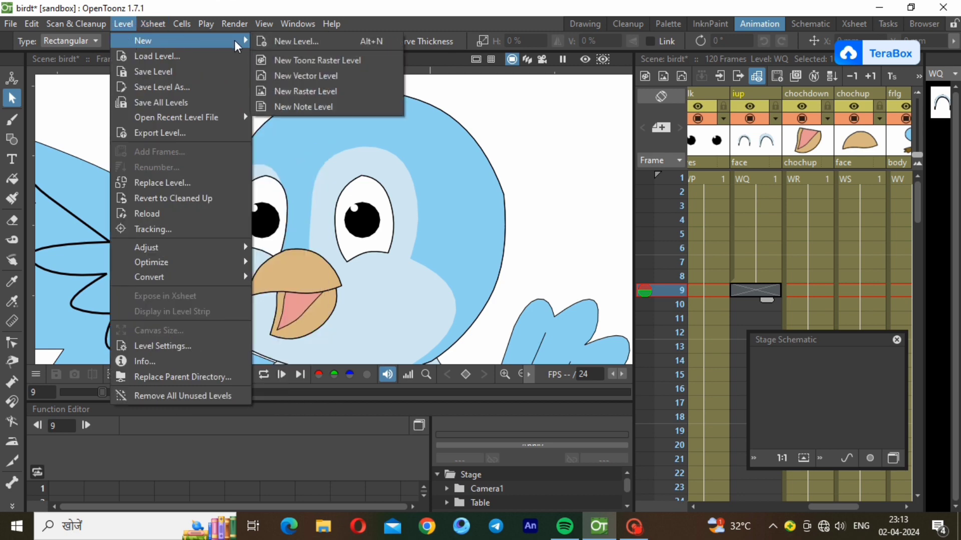
left_click(322, 77)
left_click(500, 425)
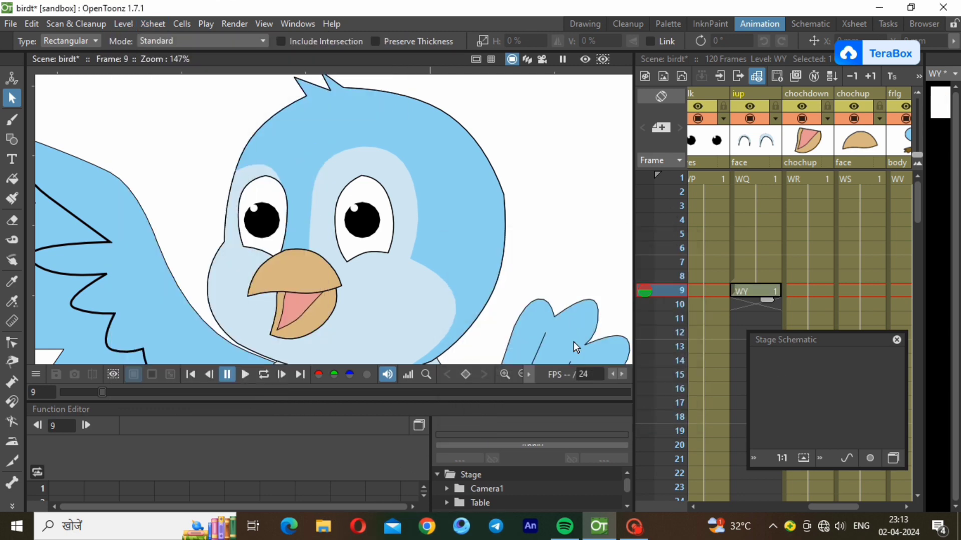
left_click_drag(923, 235, 869, 232)
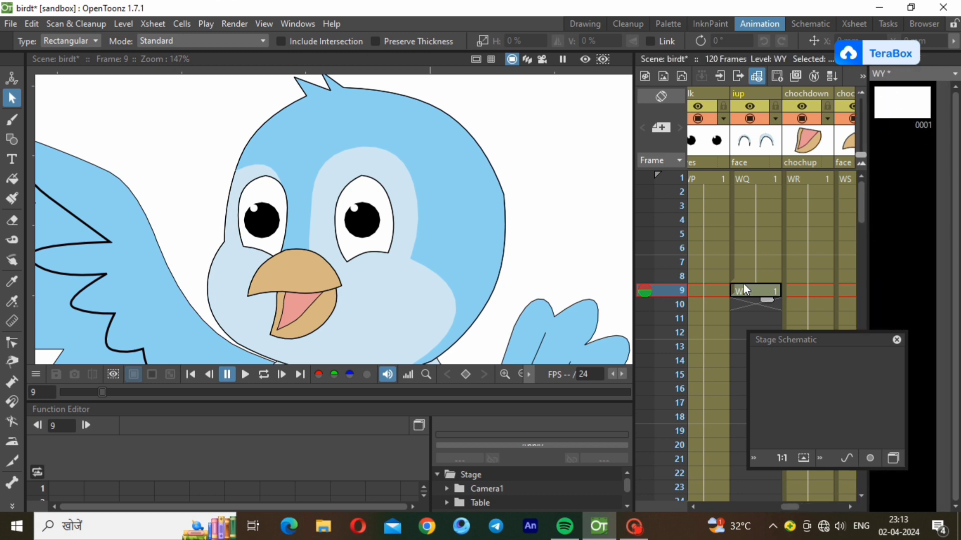
Copy both eyelid strokes from WQ at frame 8 into WY at frame 9
left_click(751, 276)
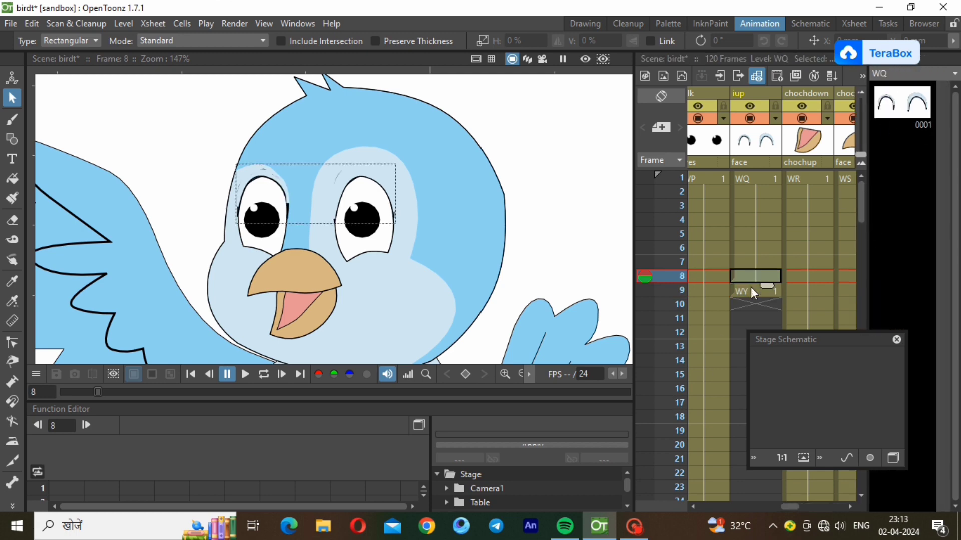
left_click(751, 290)
left_click(752, 279)
left_click(750, 291)
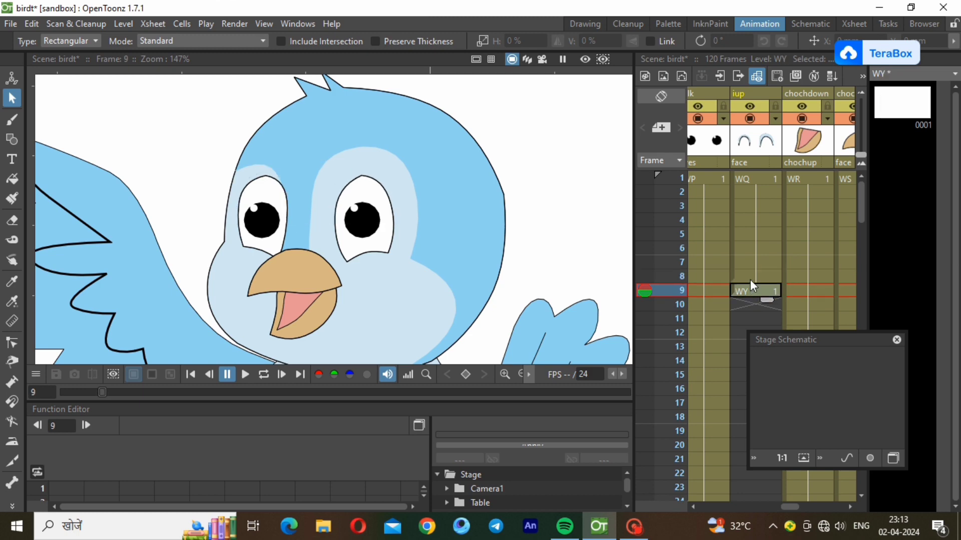
left_click(749, 270)
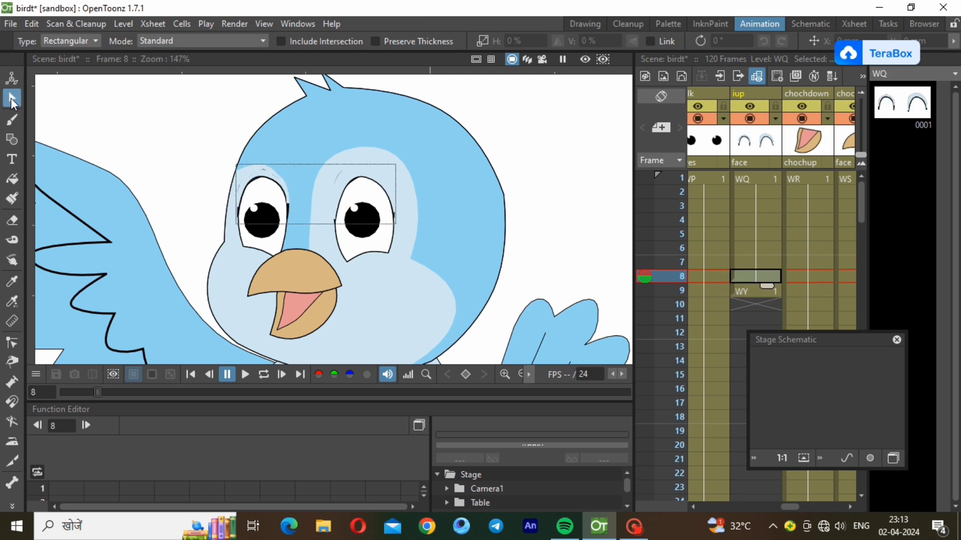
left_click_drag(140, 137, 478, 337)
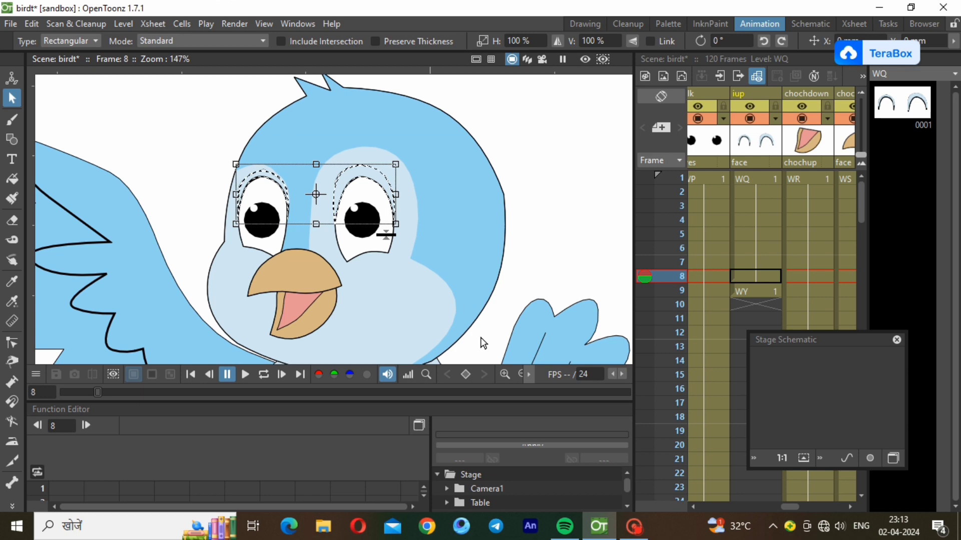
left_click(747, 292)
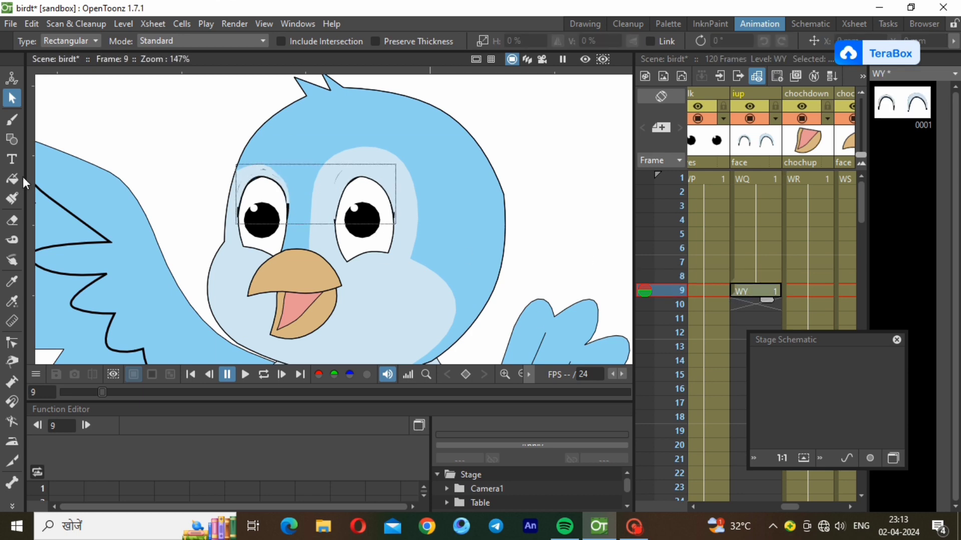
left_click(10, 345)
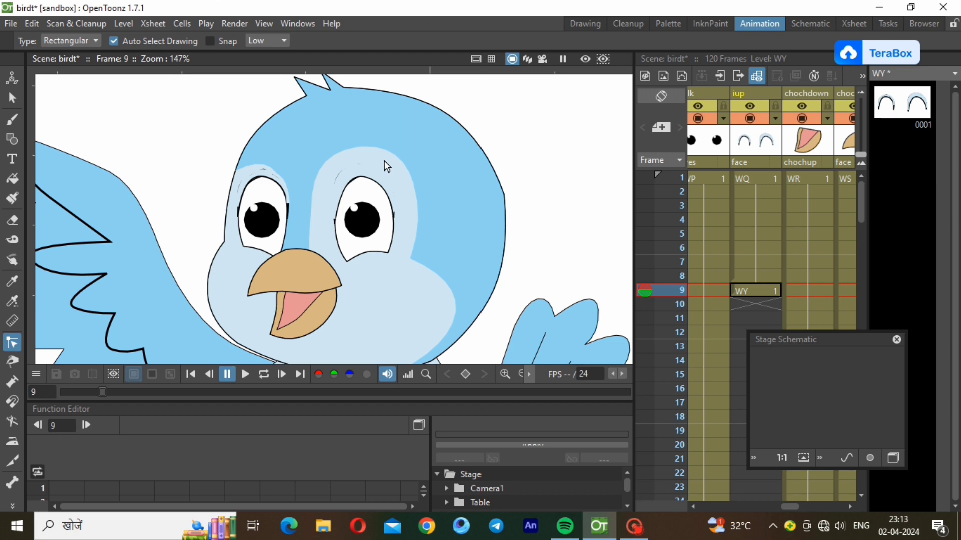
Pull the left eyelid's control points down so it covers half the eye
left_click(264, 181)
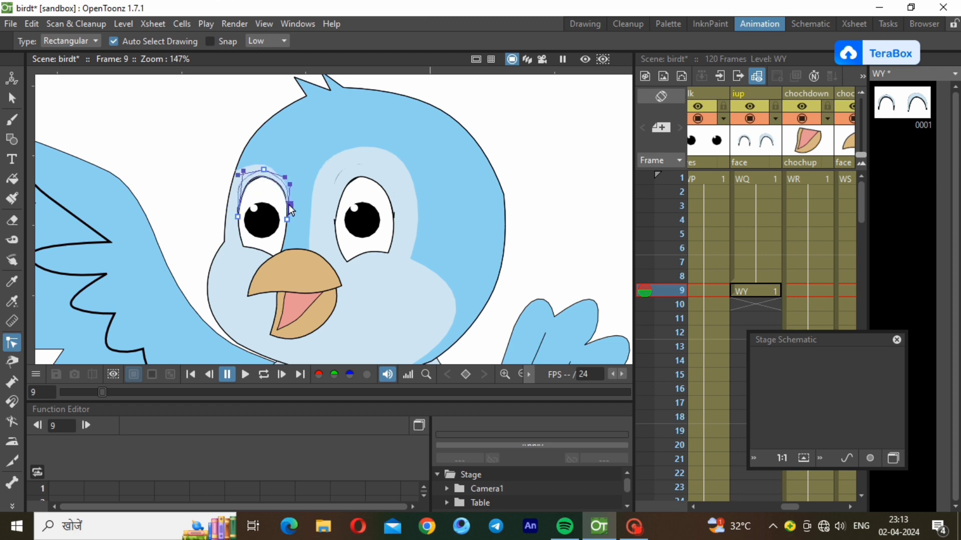
left_click_drag(292, 188, 286, 233)
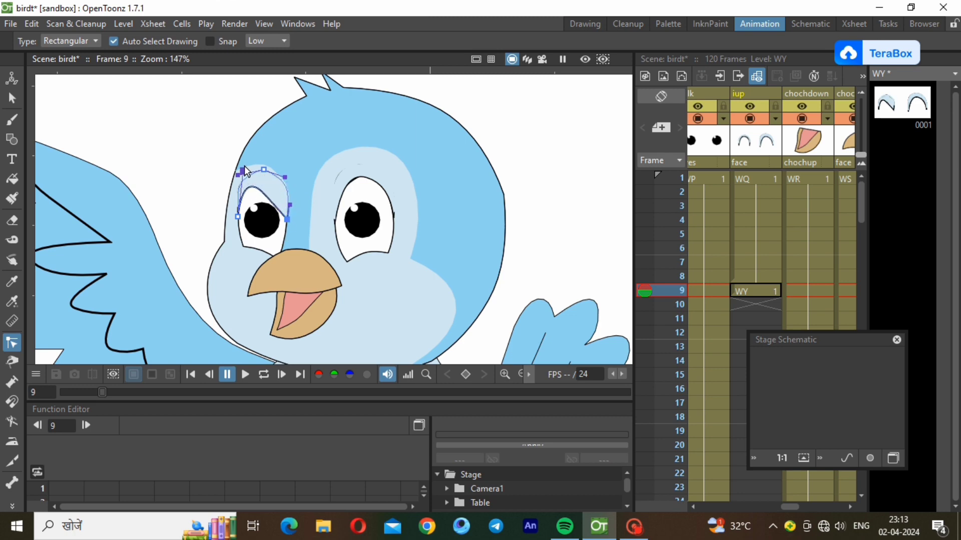
left_click_drag(244, 171, 257, 218)
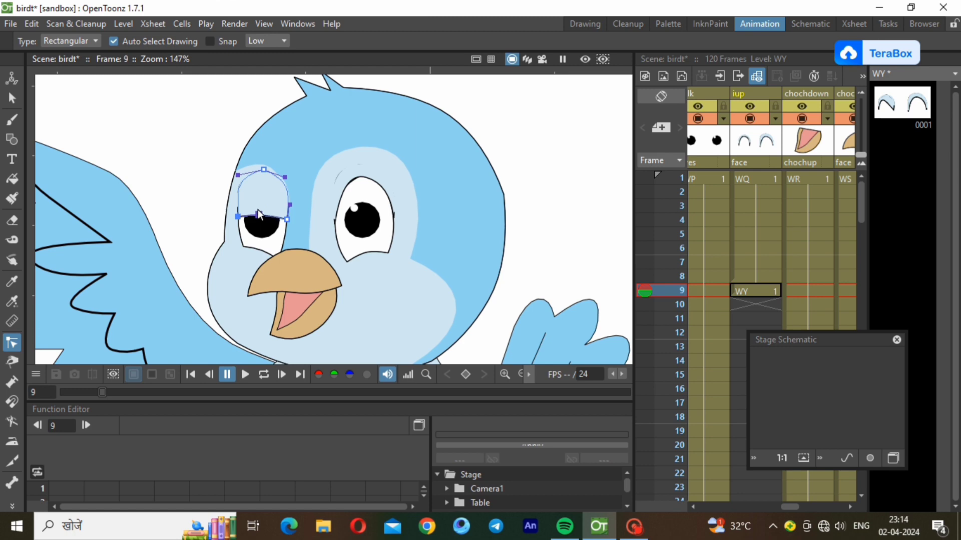
left_click_drag(257, 210, 256, 202)
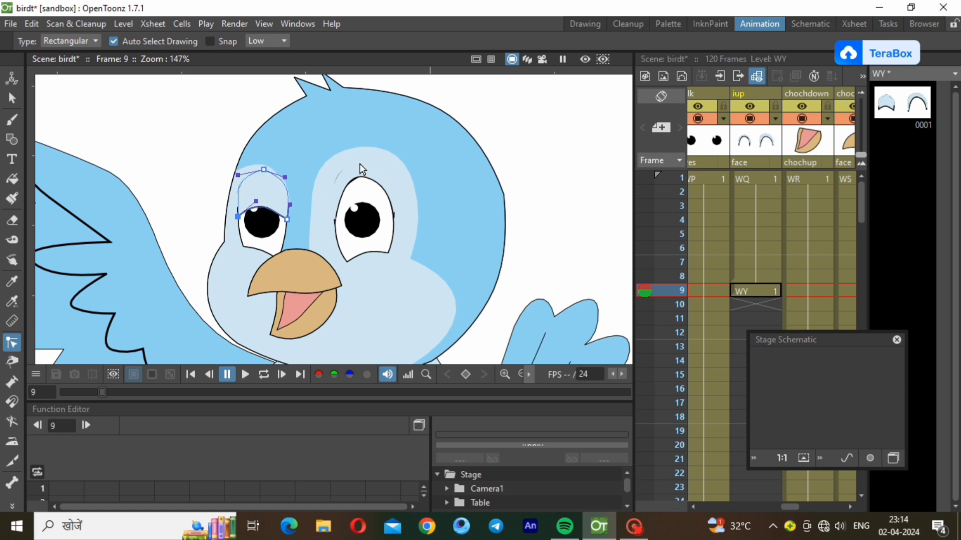
Lower the right eyelid to half-closed and compare against frame 8
left_click(348, 208)
left_click_drag(343, 174, 345, 210)
left_click_drag(387, 184, 378, 207)
left_click(282, 190)
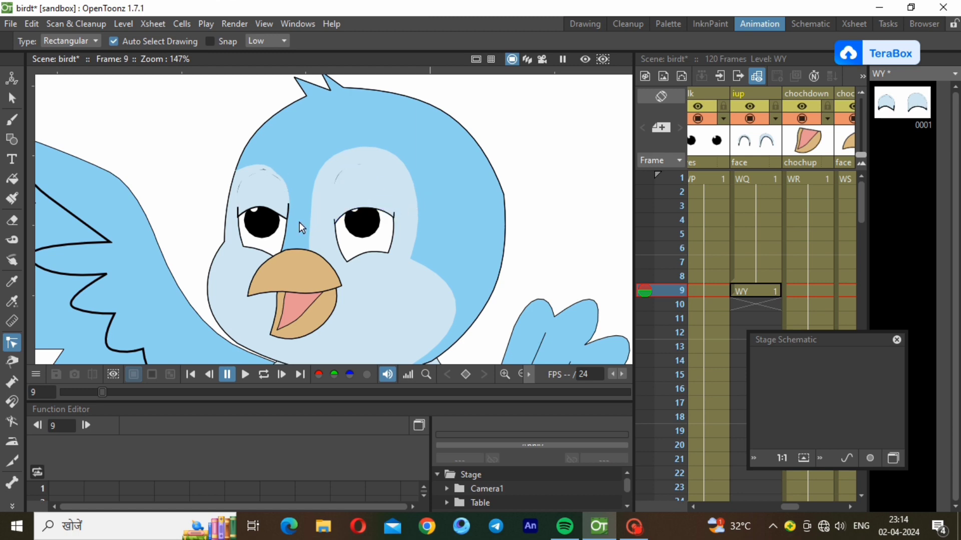
left_click(748, 274)
left_click(746, 287)
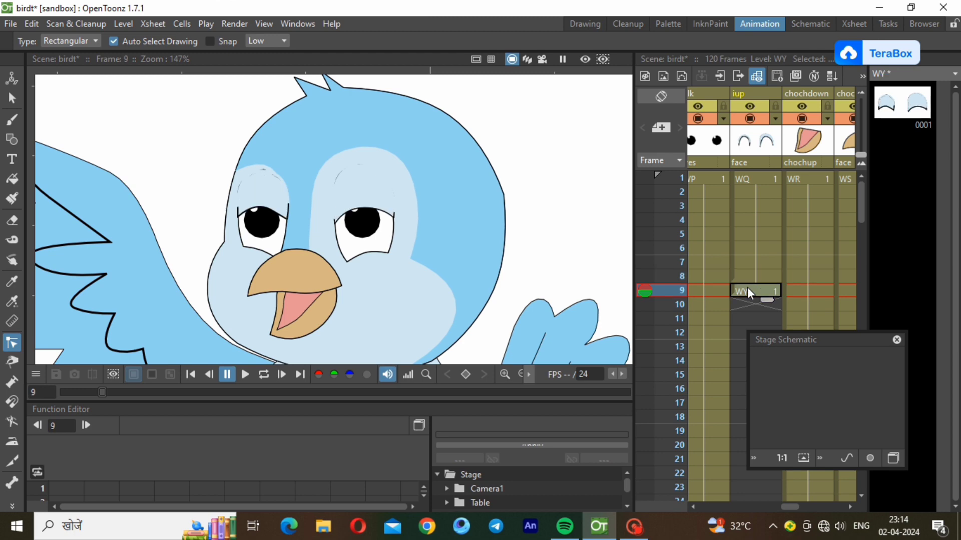
left_click(748, 304)
left_click(123, 24)
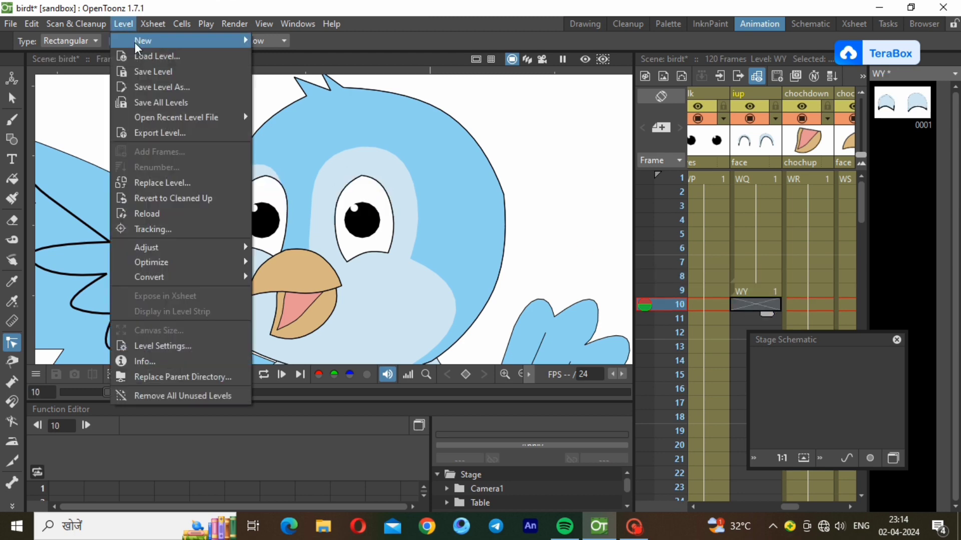
Create a new vector level WZ at frame 10 of the iup column
mouse_move(235, 41)
left_click(328, 90)
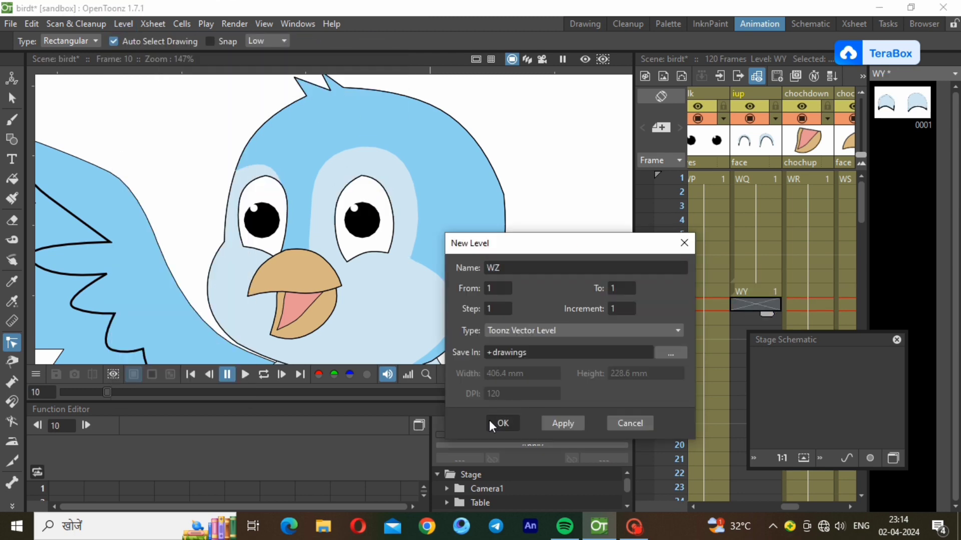
left_click(495, 422)
Copy both half-closed eyelid strokes from WY and paste them into WZ
left_click(769, 291)
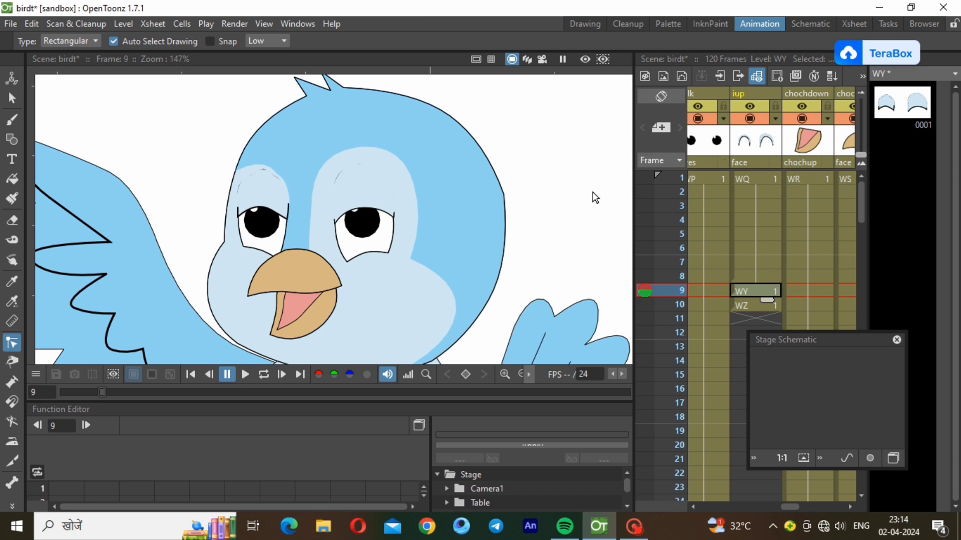
left_click(12, 98)
left_click_drag(174, 114, 299, 233)
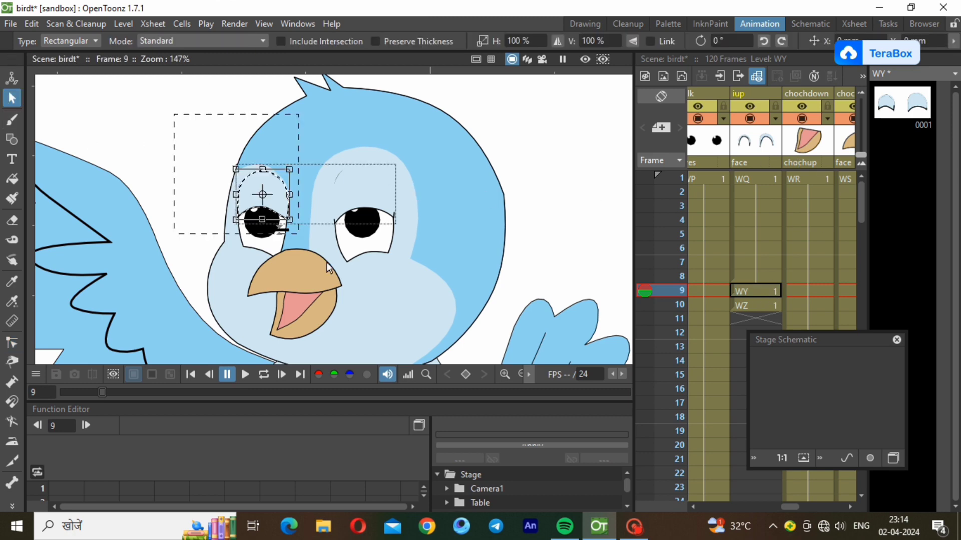
key("ctrl+a")
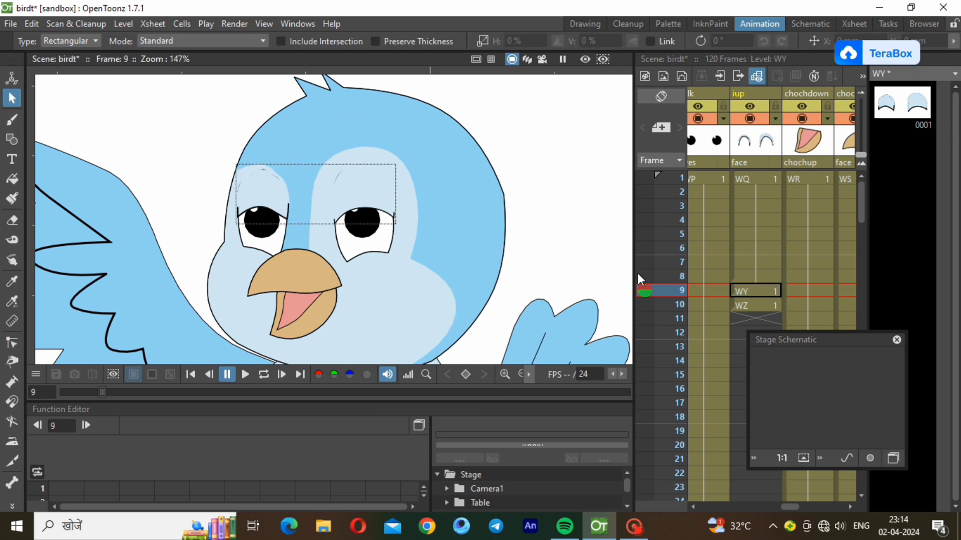
left_click(750, 304)
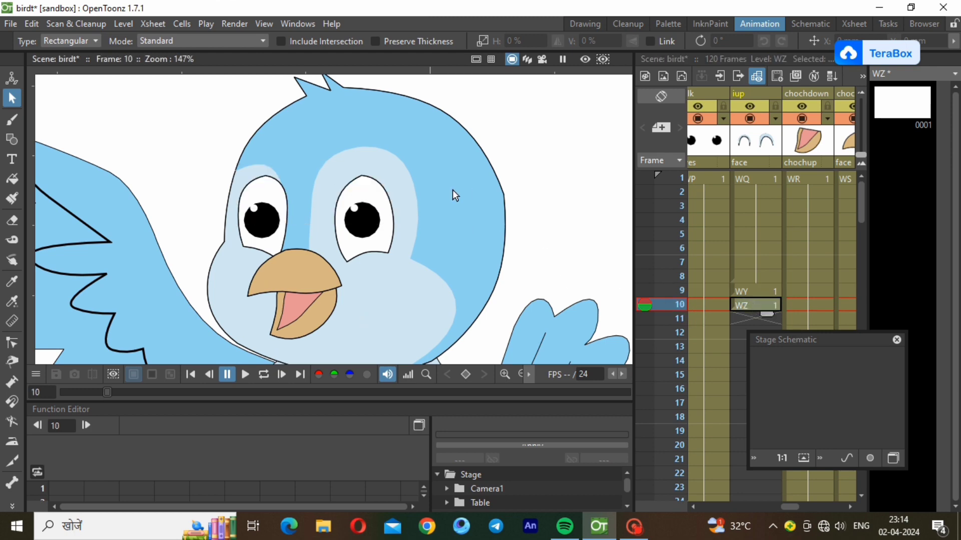
key("ctrl+v")
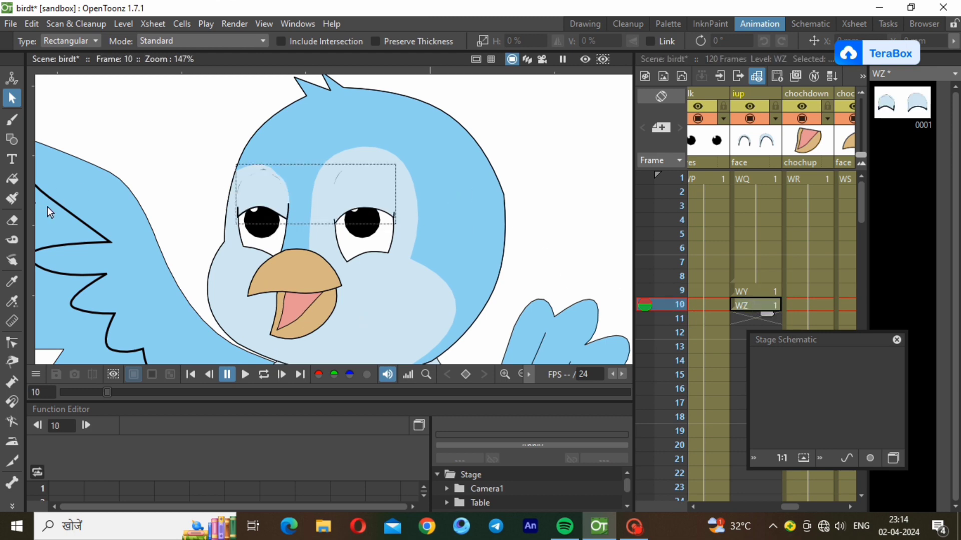
Reshape the left eyelid curve in WZ so it fully covers the eye
left_click(15, 341)
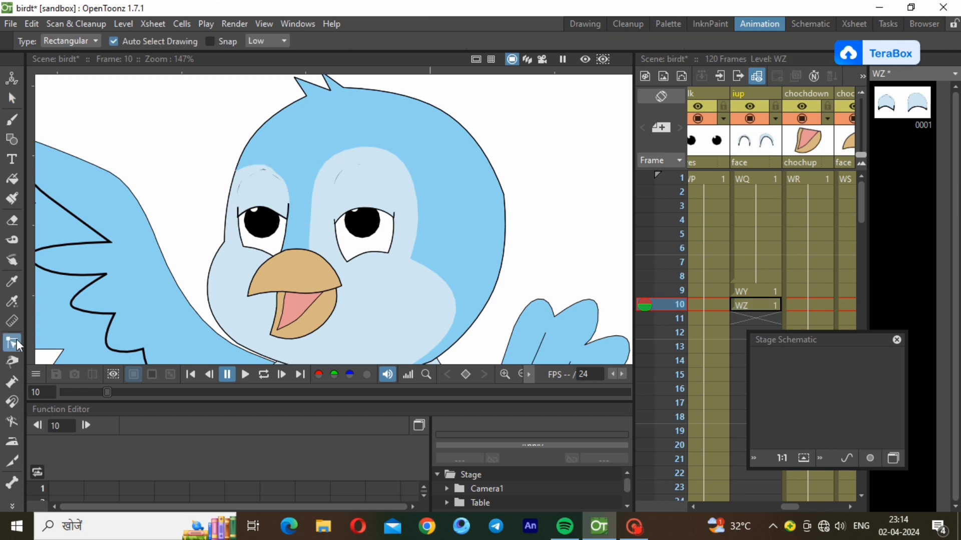
left_click(277, 213)
left_click_drag(251, 245, 277, 232)
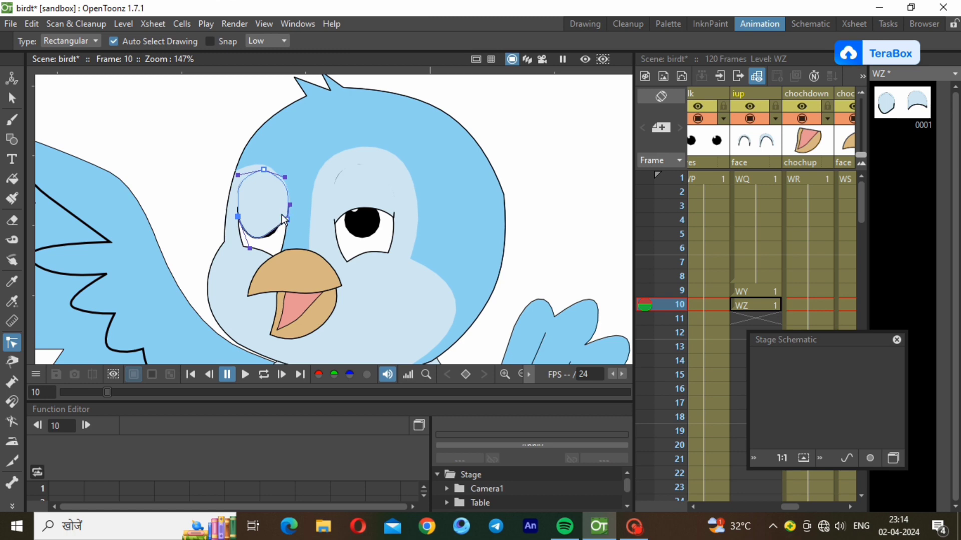
left_click_drag(280, 225, 230, 251)
left_click(248, 249)
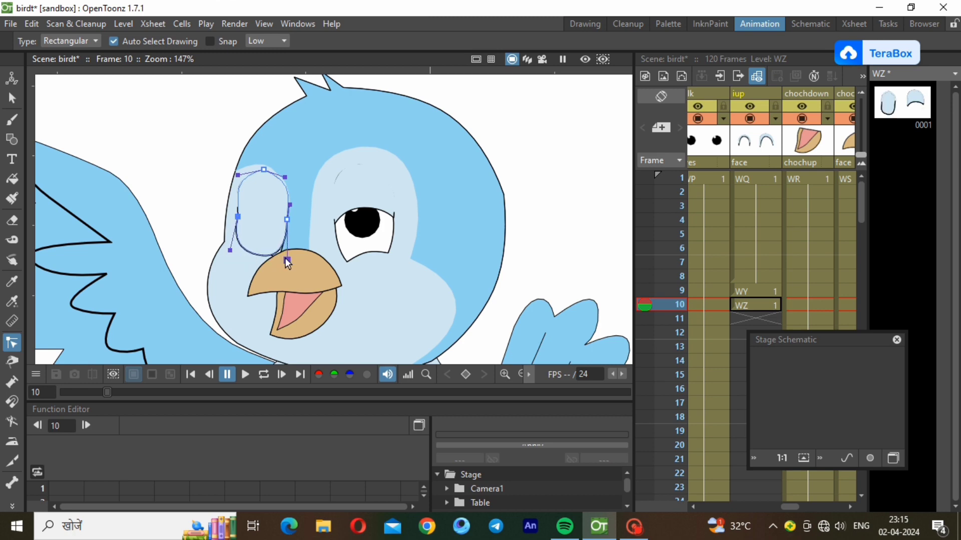
left_click_drag(287, 259, 293, 261)
Pull the right eyelid down to fully closed, then compare with frame 9
left_click(360, 212)
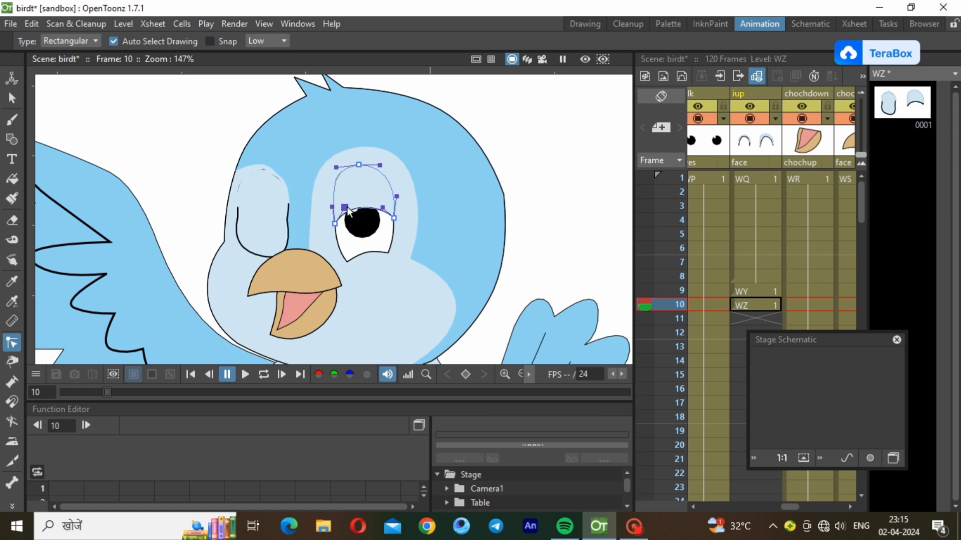
left_click_drag(345, 208, 339, 286)
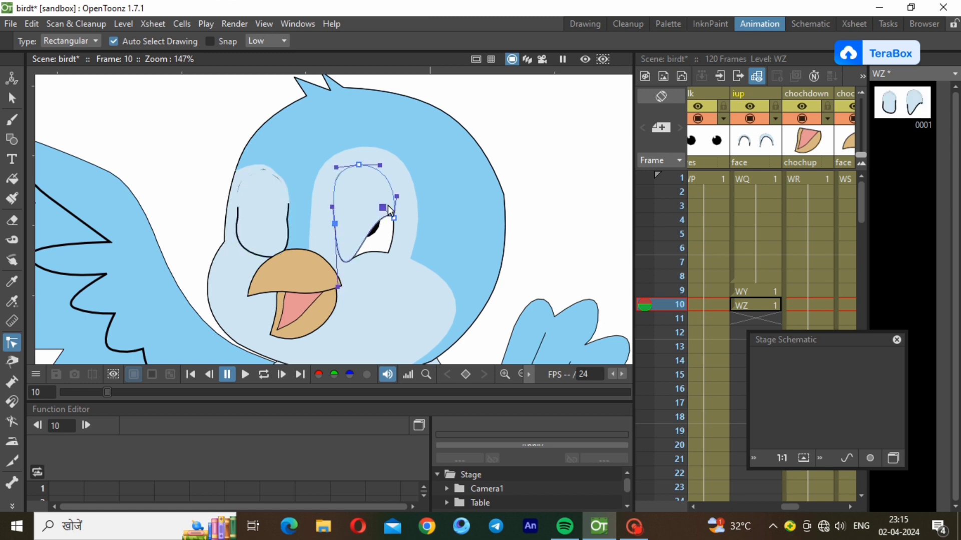
left_click_drag(380, 208, 396, 259)
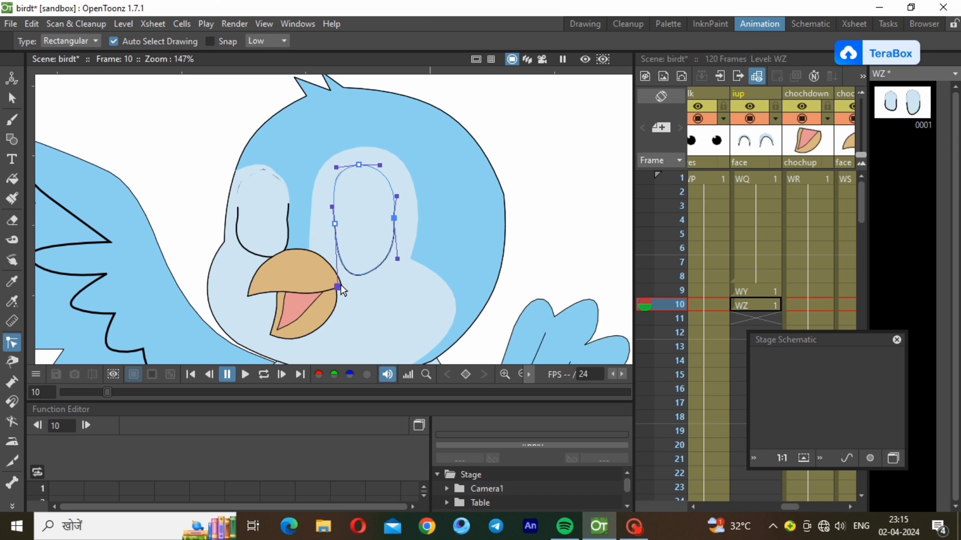
mouse_move(339, 285)
left_mouse_down()
mouse_move(341, 267)
mouse_move(330, 269)
left_mouse_up()
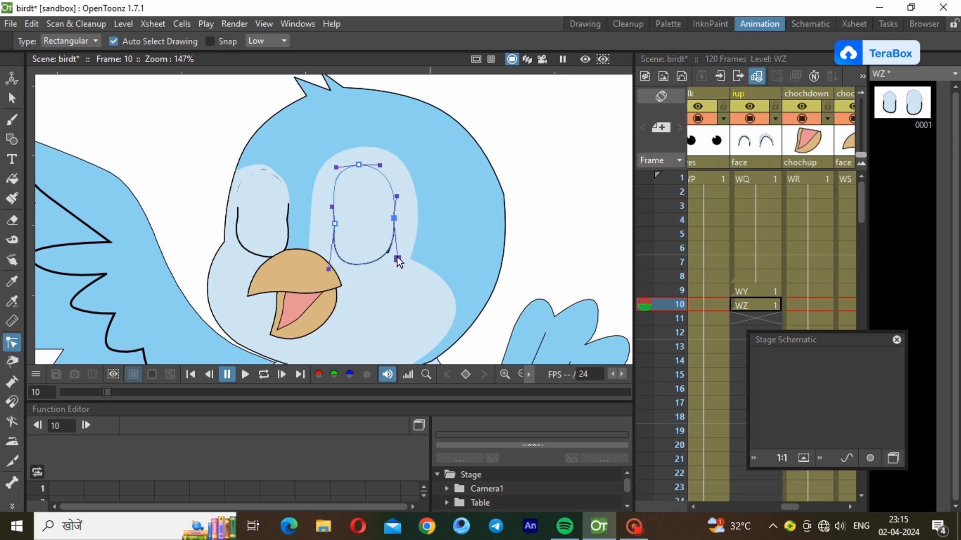
left_click_drag(397, 259, 400, 256)
left_click(551, 284)
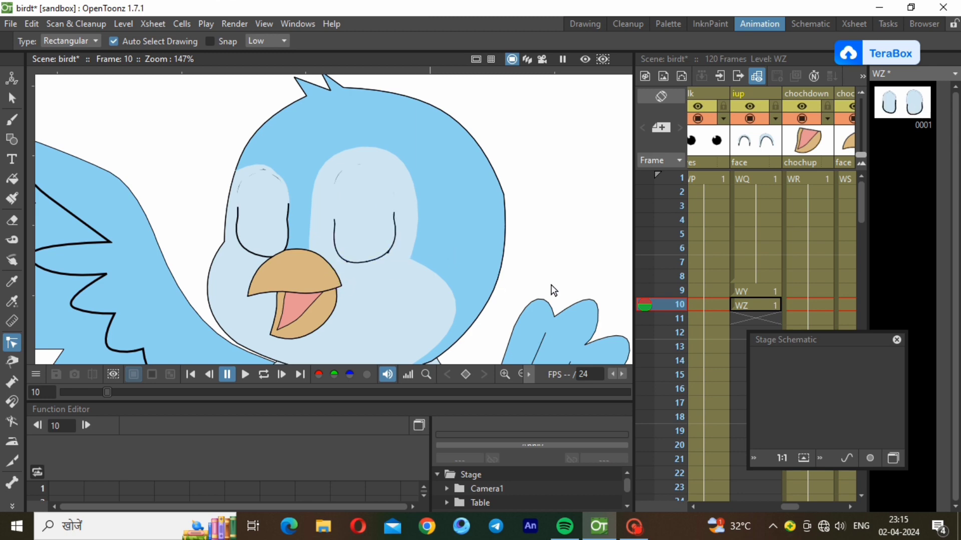
left_click(743, 292)
left_click(733, 304)
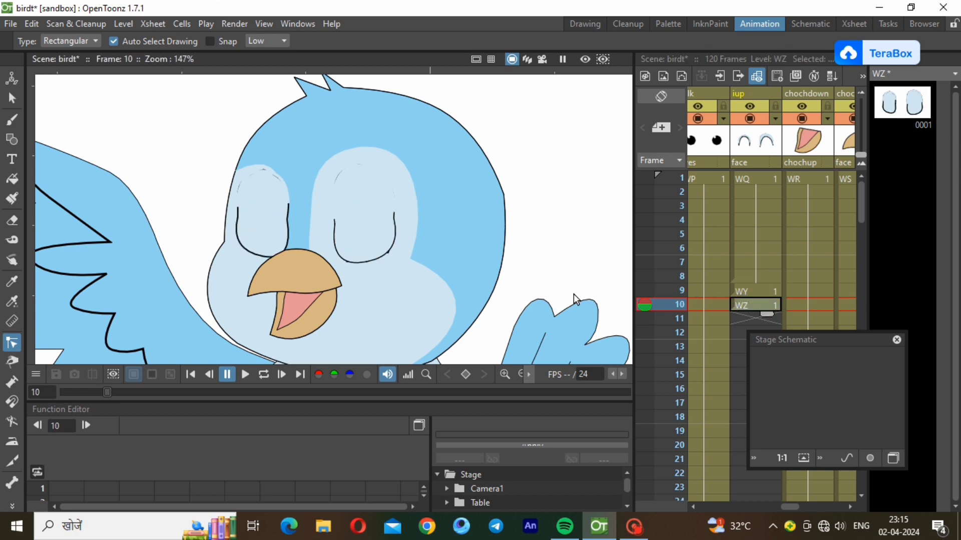
Hold WZ through frame 12 and create a new level XA at frame 13
left_click_drag(766, 314, 877, 327)
left_click(737, 346)
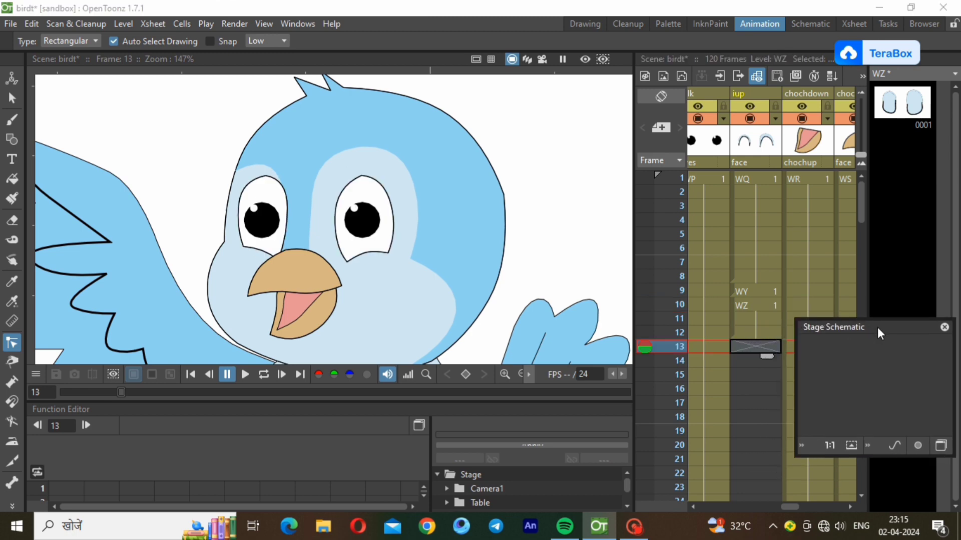
left_click(125, 24)
mouse_move(143, 40)
left_click(262, 48)
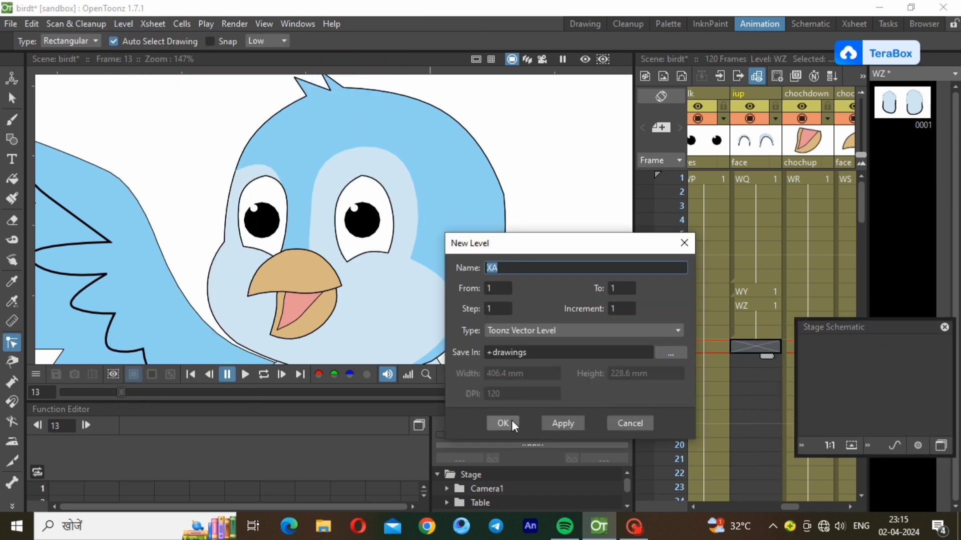
left_click(512, 420)
Copy the half-closed WY cell from frame 9 and select the XA cell at frame 13
left_click(759, 299)
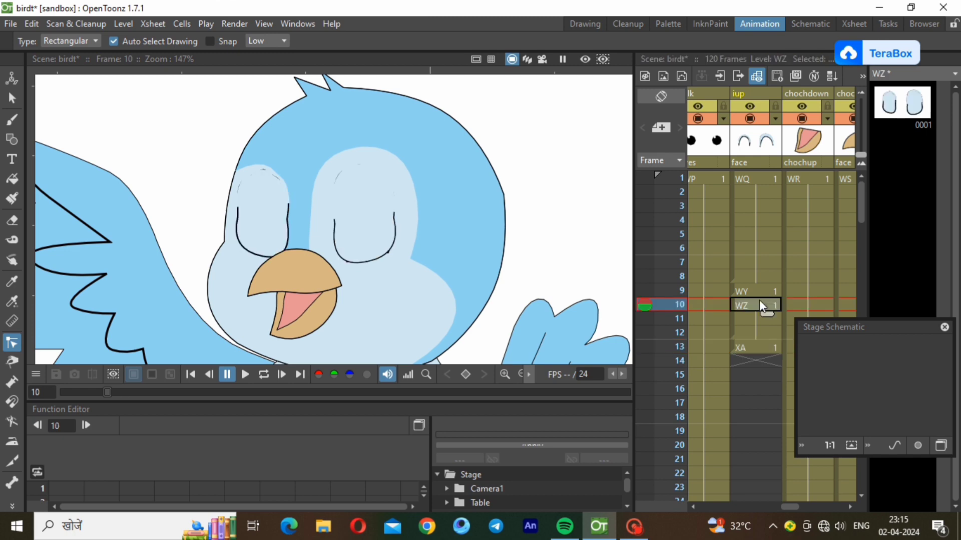
left_click(758, 292)
right_click(759, 291)
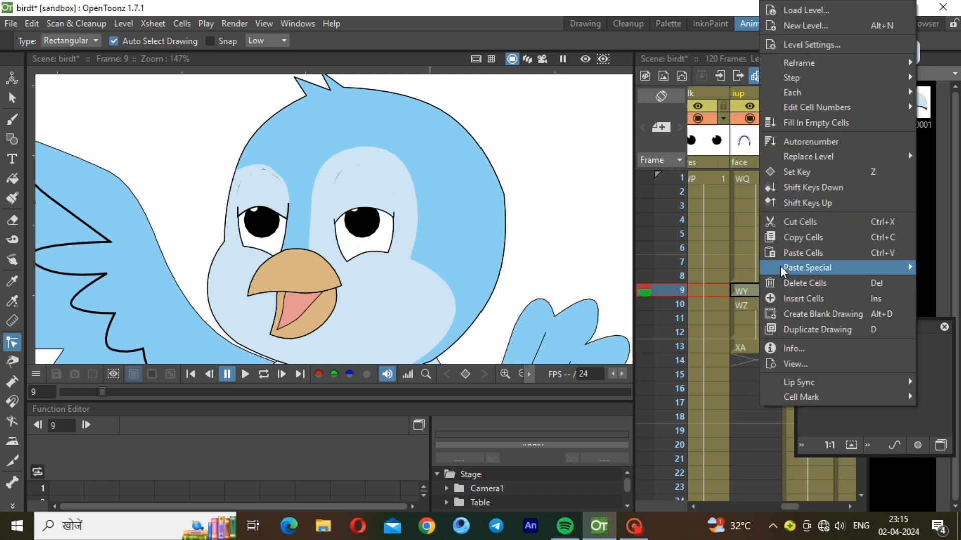
left_click(795, 241)
left_click(754, 350)
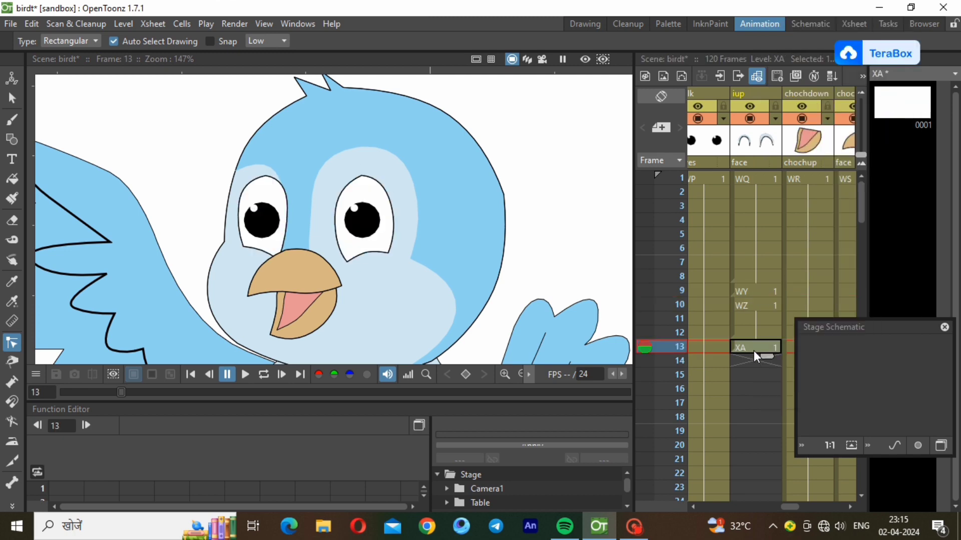
Paste the half-closed WY drawing into the iup column at frame 13, ahead of XA
right_click(757, 343)
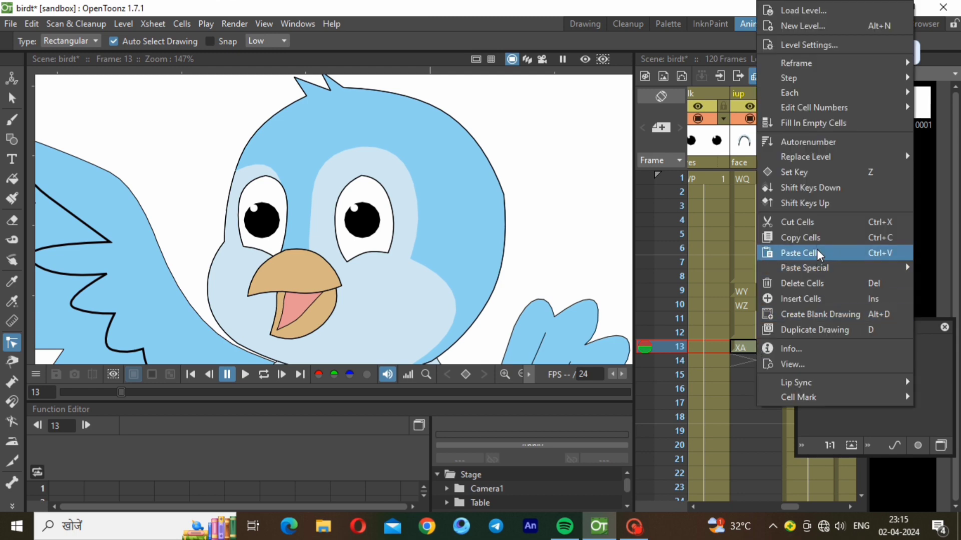
left_click(817, 249)
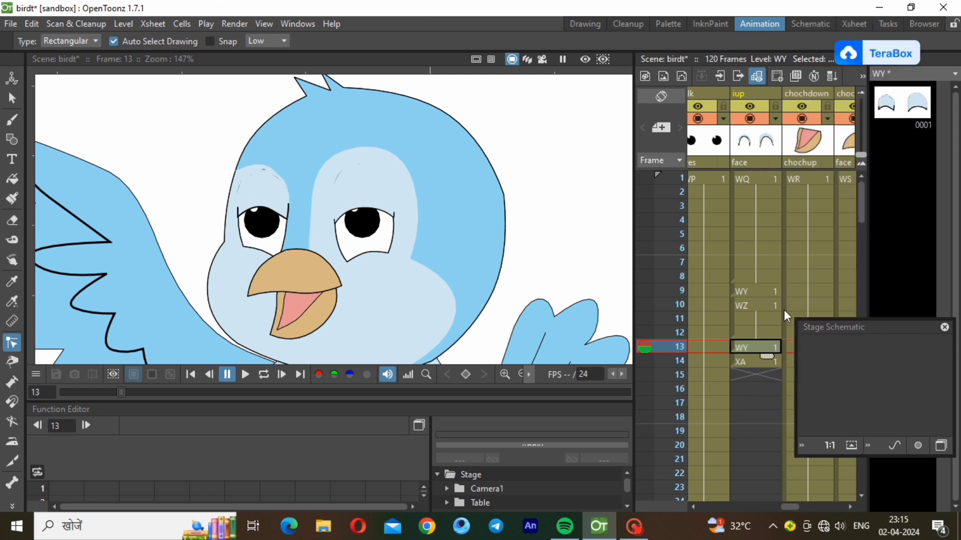
left_click(752, 365)
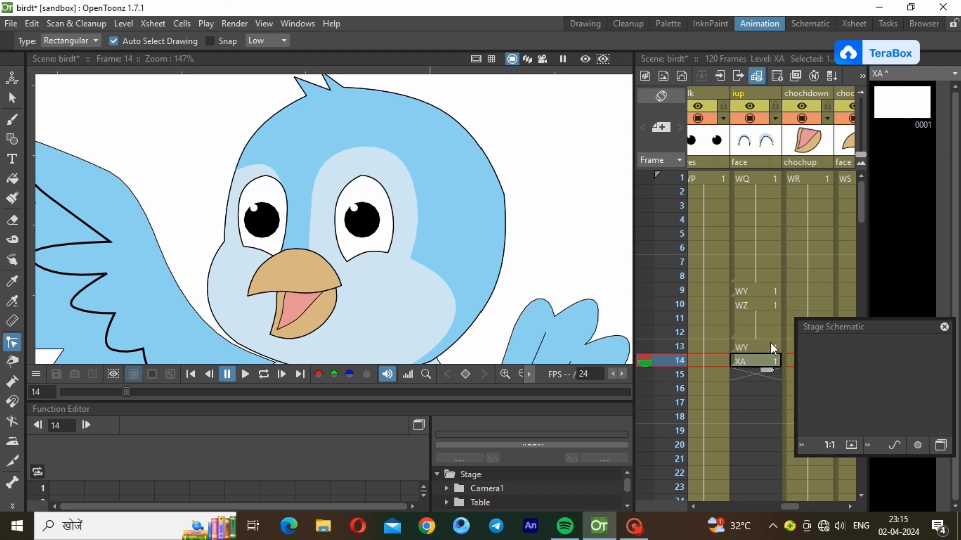
left_click(770, 343)
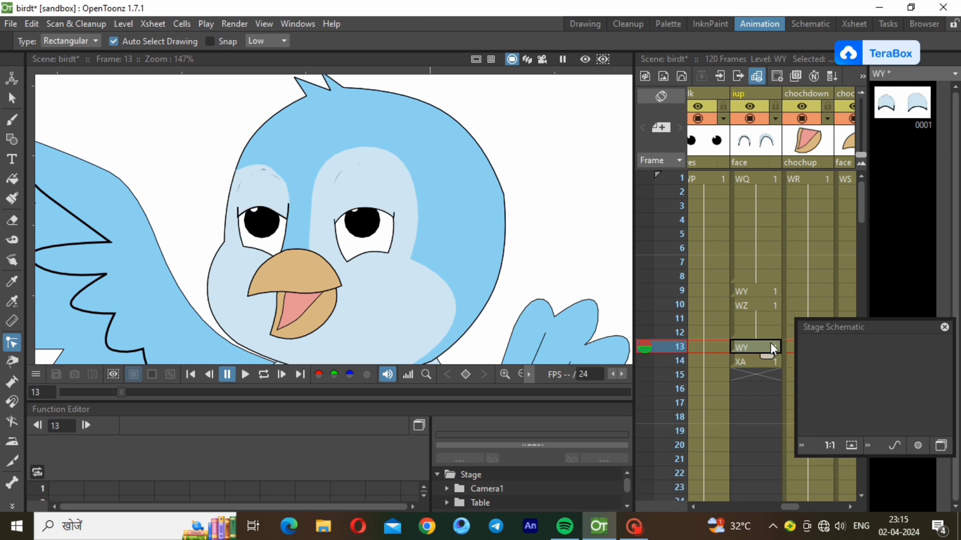
Copy the open-eyed WQ cell, paste it at frame 14, and hold it through frame 26
left_click(761, 275)
right_click(760, 275)
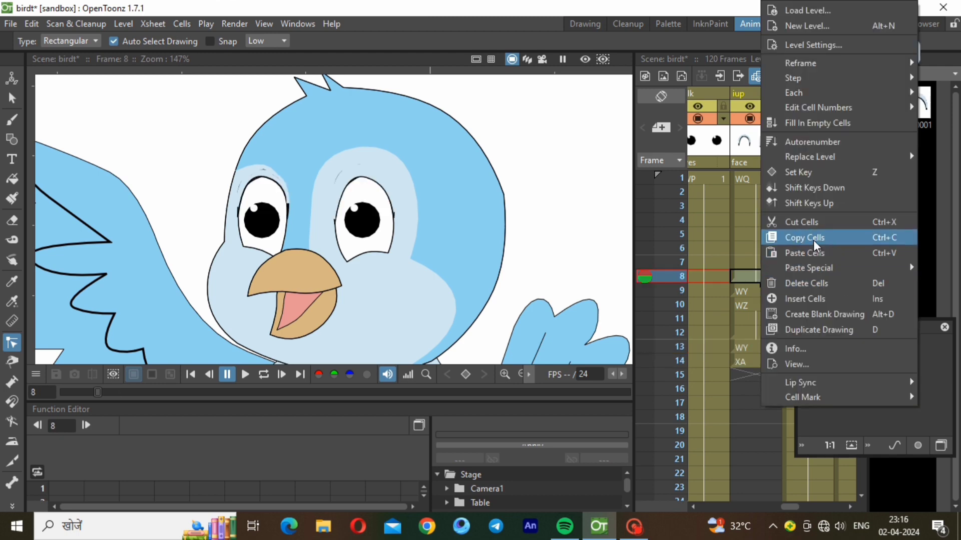
left_click(813, 239)
left_click(752, 361)
right_click(752, 361)
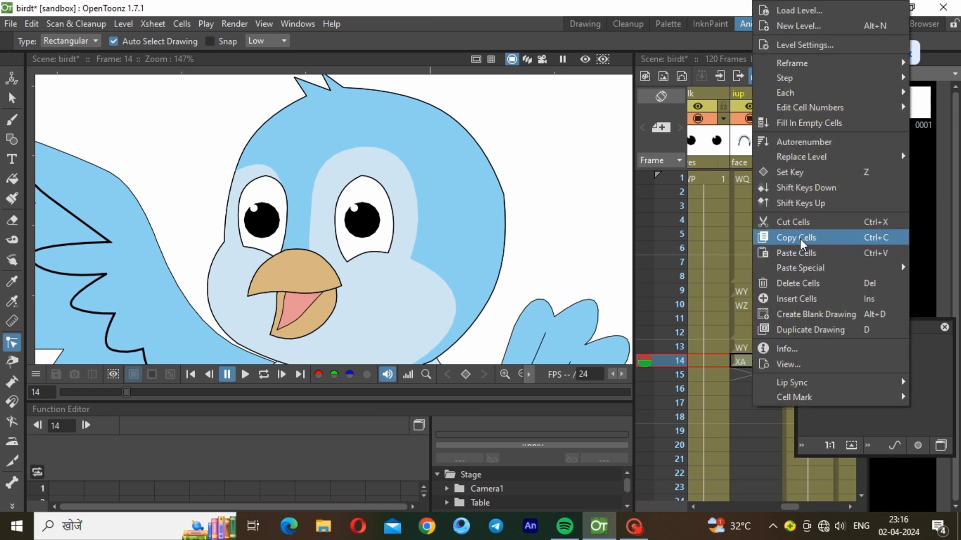
left_click(799, 253)
left_click_drag(766, 375, 765, 486)
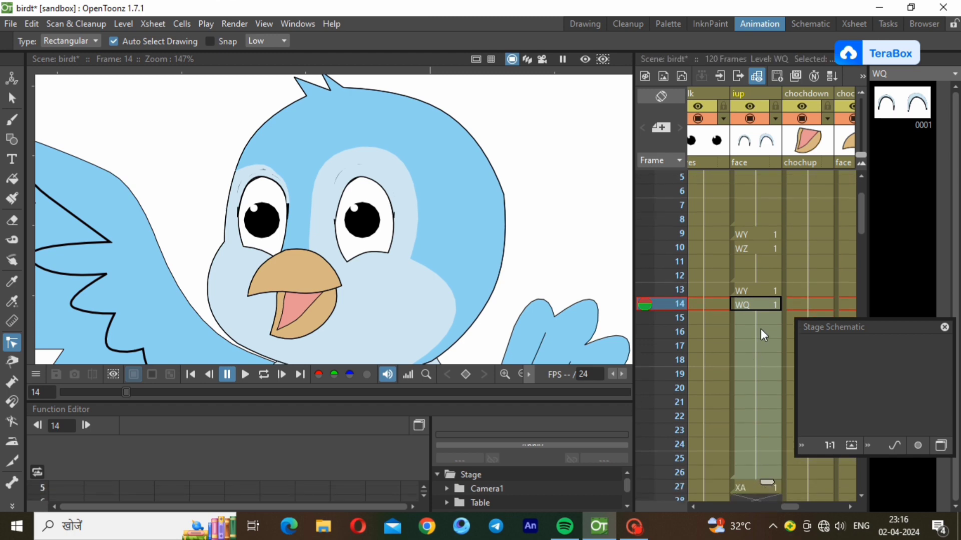
Copy the blink cells from frame 9 down and paste them at frame 27
left_click(771, 319)
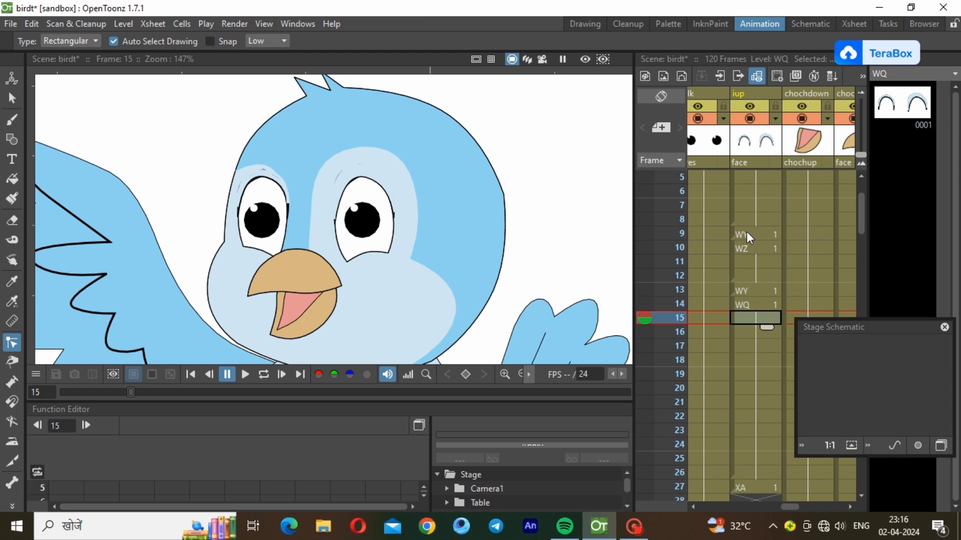
left_click_drag(747, 232, 740, 473)
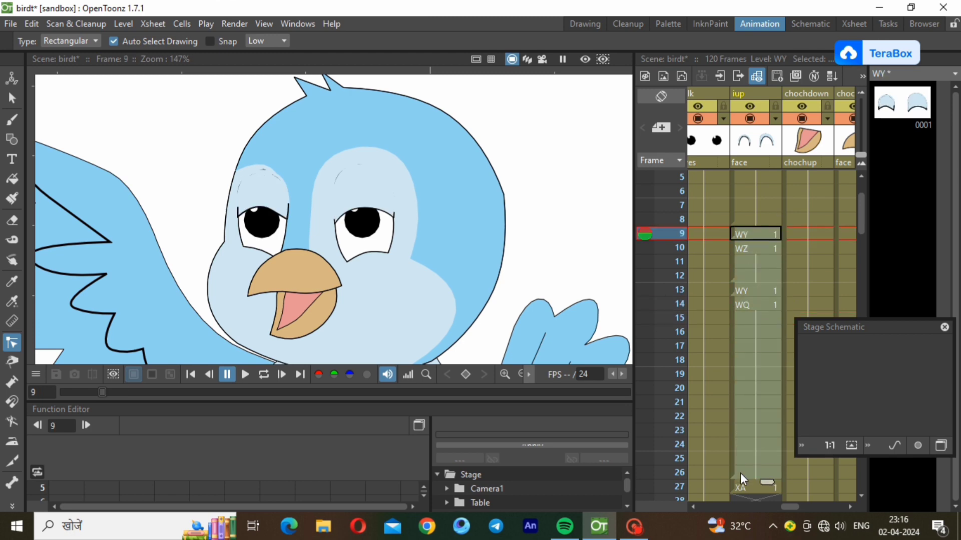
right_click(740, 473)
left_click(808, 303)
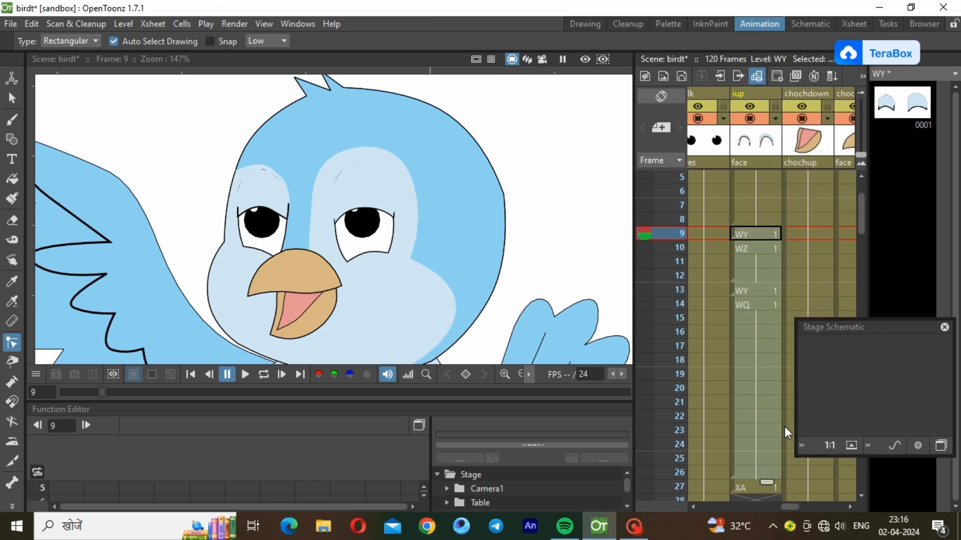
left_click(753, 481)
right_click(754, 483)
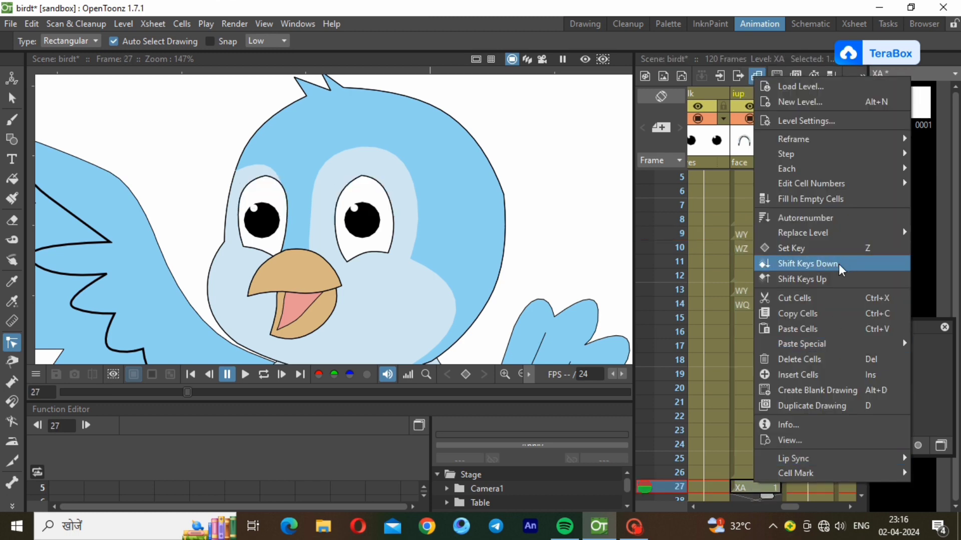
left_click(824, 329)
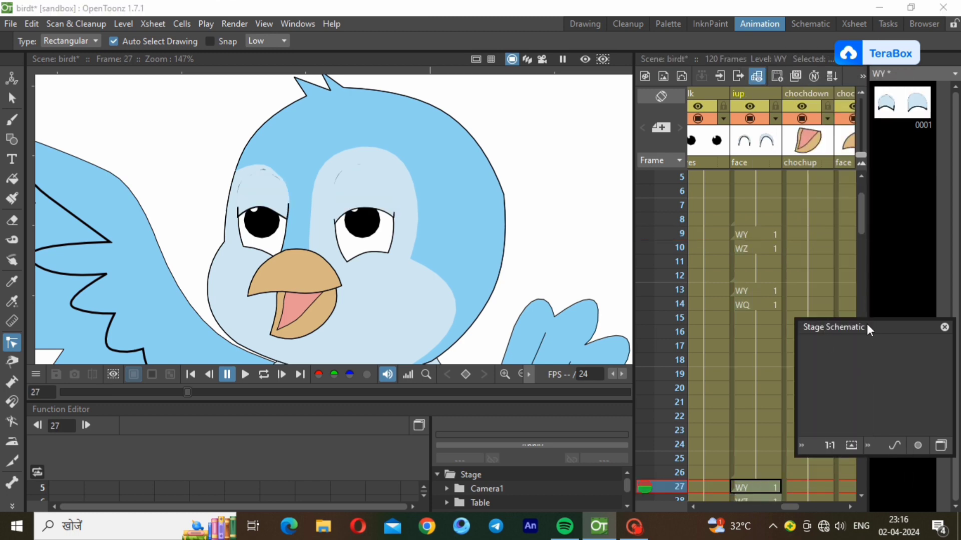
Paste the blink sequence into the face column at frames 45 and 63
left_click_drag(867, 325, 618, 217)
left_click_drag(860, 215, 855, 298)
left_click(759, 356)
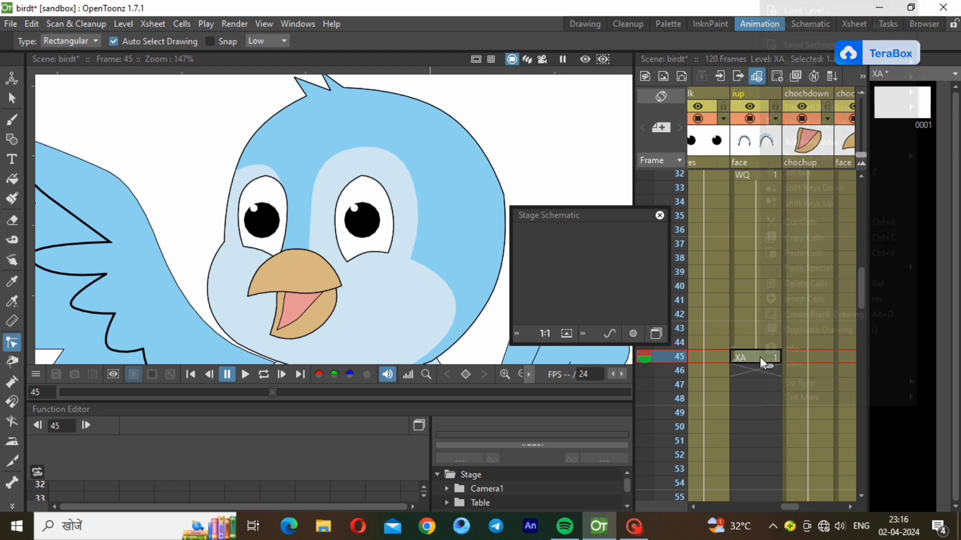
right_click(760, 356)
left_click(789, 250)
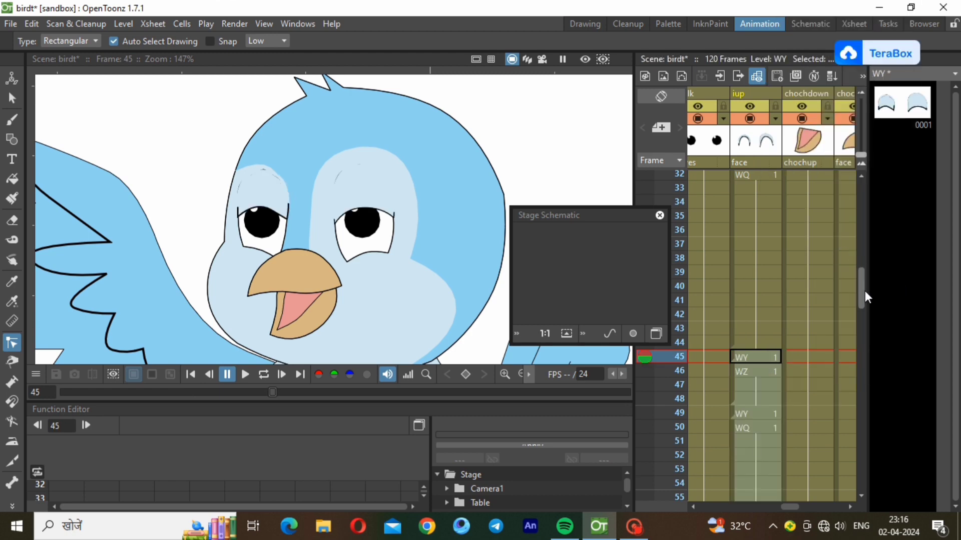
left_click_drag(862, 289, 862, 360)
left_click(754, 237)
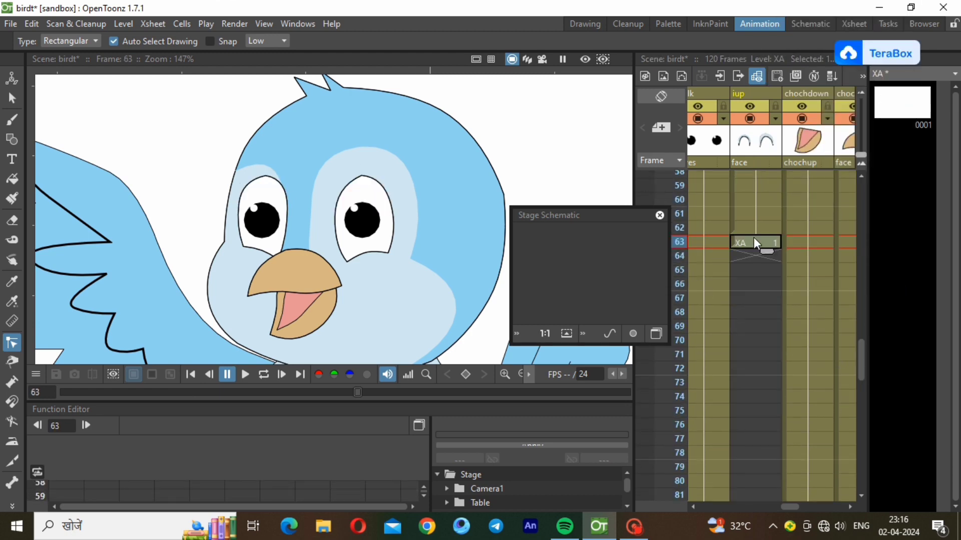
right_click(753, 238)
left_click(792, 254)
Paste the blink sequence again at frames 81 and 99
left_click_drag(863, 352, 878, 406)
right_click(753, 214)
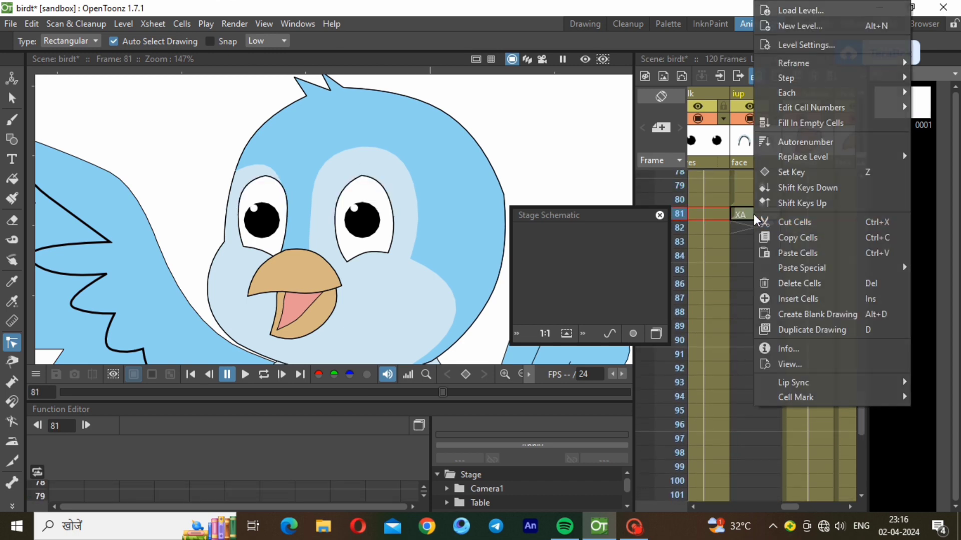
left_click(818, 259)
left_click_drag(863, 403, 870, 451)
left_click(755, 236)
right_click(756, 236)
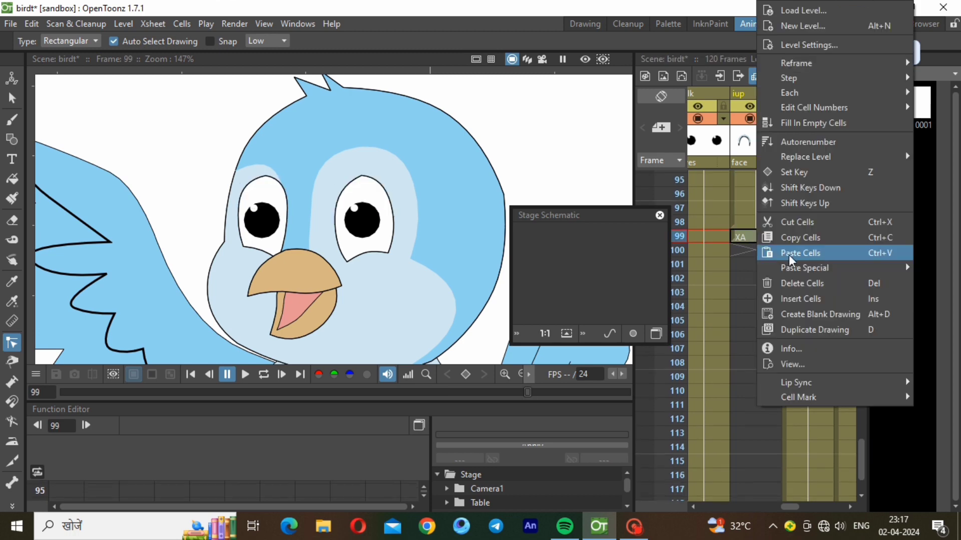
left_click(801, 252)
left_click_drag(861, 455, 864, 484)
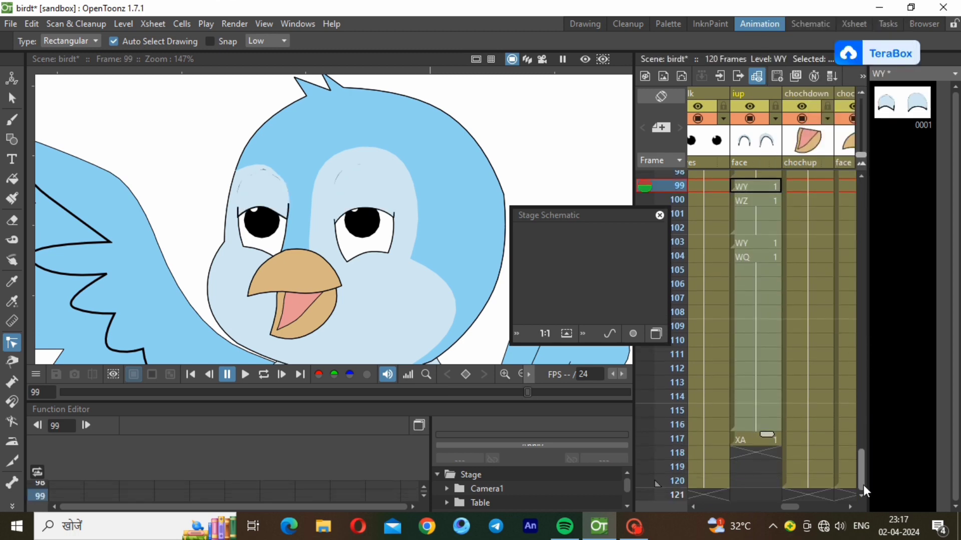
Extend the last blink to the scene's end and delete the surplus cell at frame 121
left_click_drag(768, 434, 768, 489)
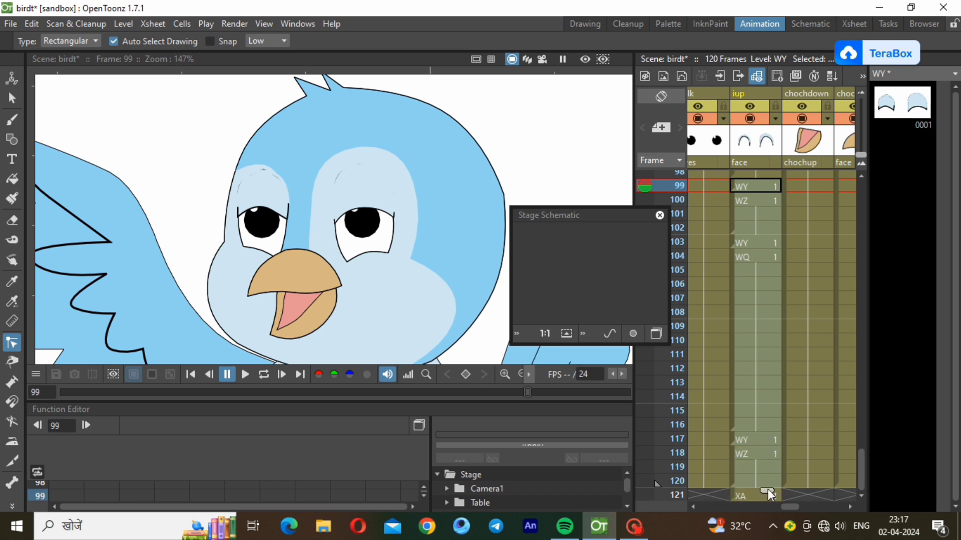
left_click(752, 492)
right_click(752, 491)
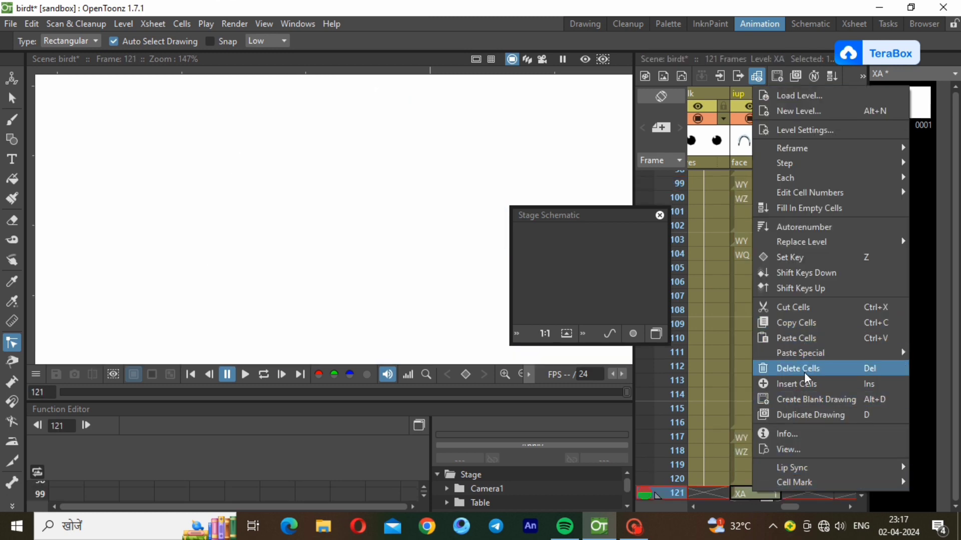
left_click(804, 373)
left_click(745, 473)
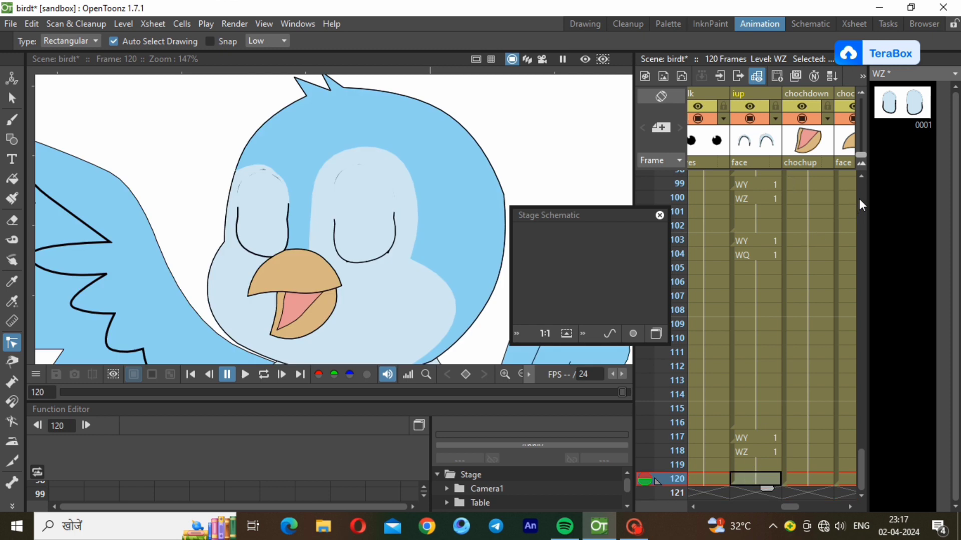
scroll(861, 195, "up", 15)
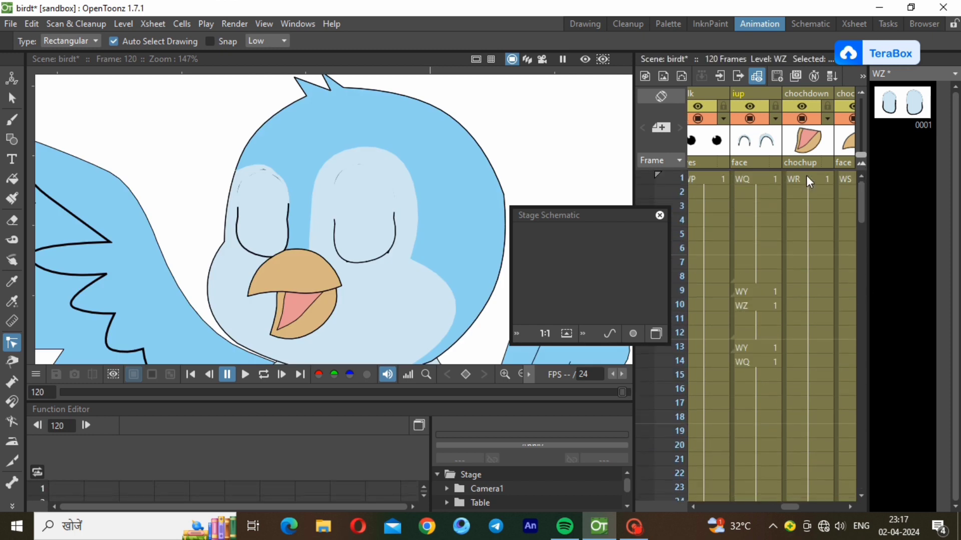
left_click(763, 179)
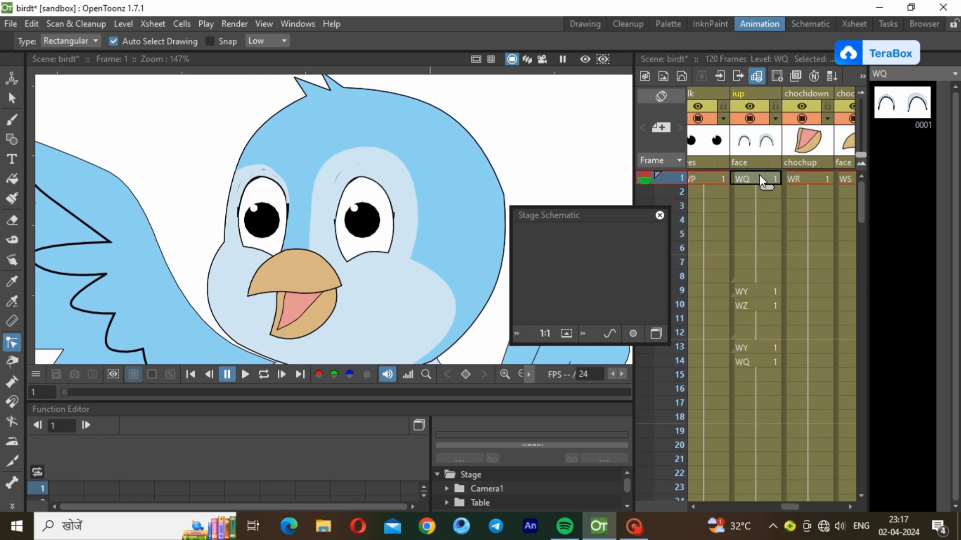
left_click(246, 375)
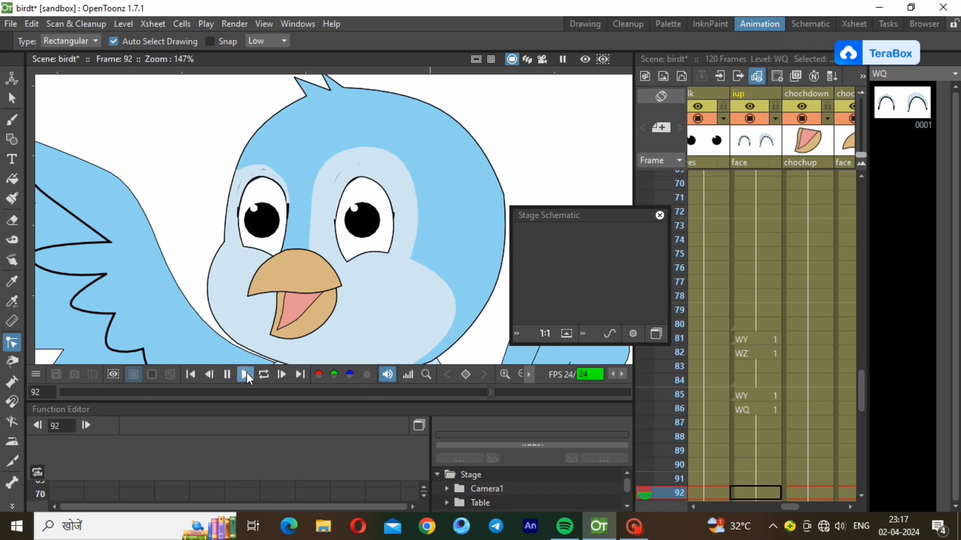
left_click(258, 376)
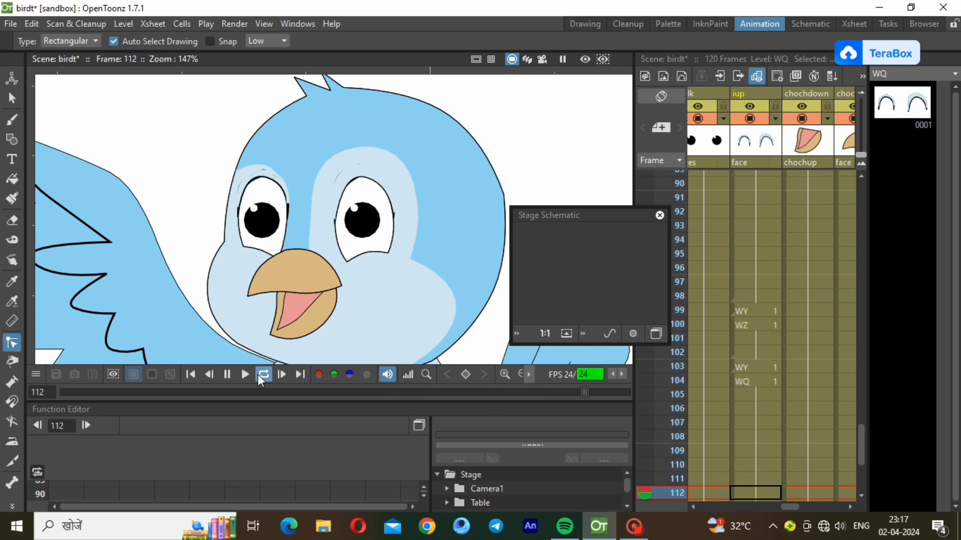
left_click(520, 374)
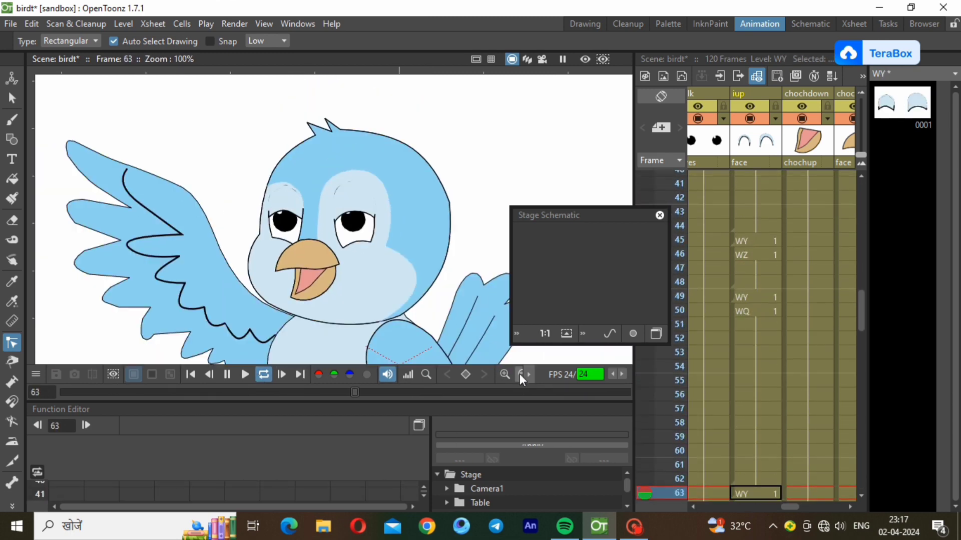
left_click(519, 374)
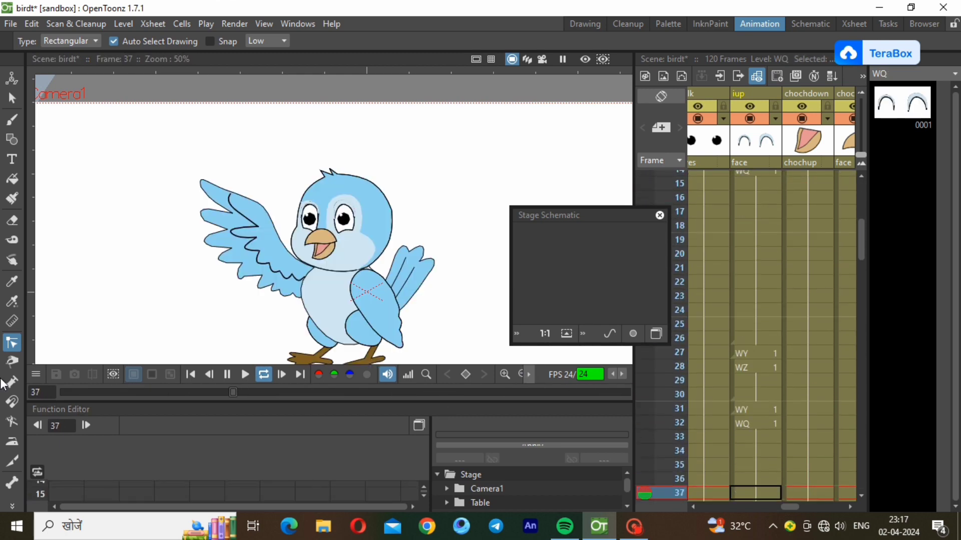
left_click(245, 375)
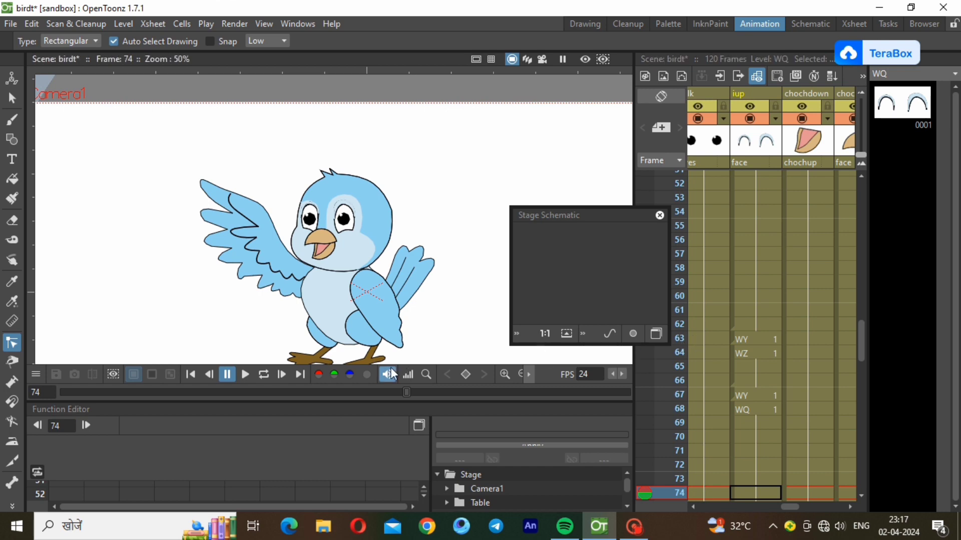
left_click_drag(399, 393, 4, 404)
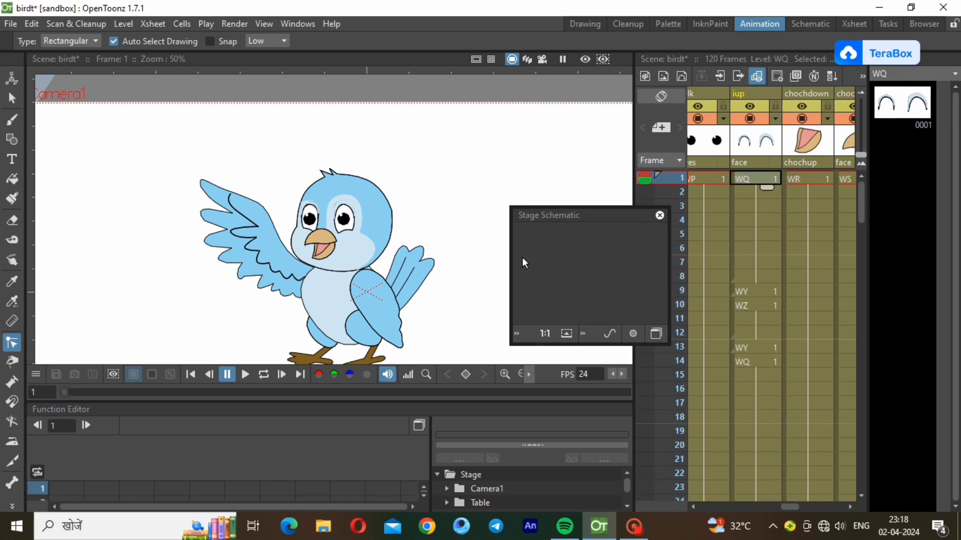
Move the floating Stage Schematic off the canvas and zoom the bird to 100%
left_click_drag(592, 216, 922, 282)
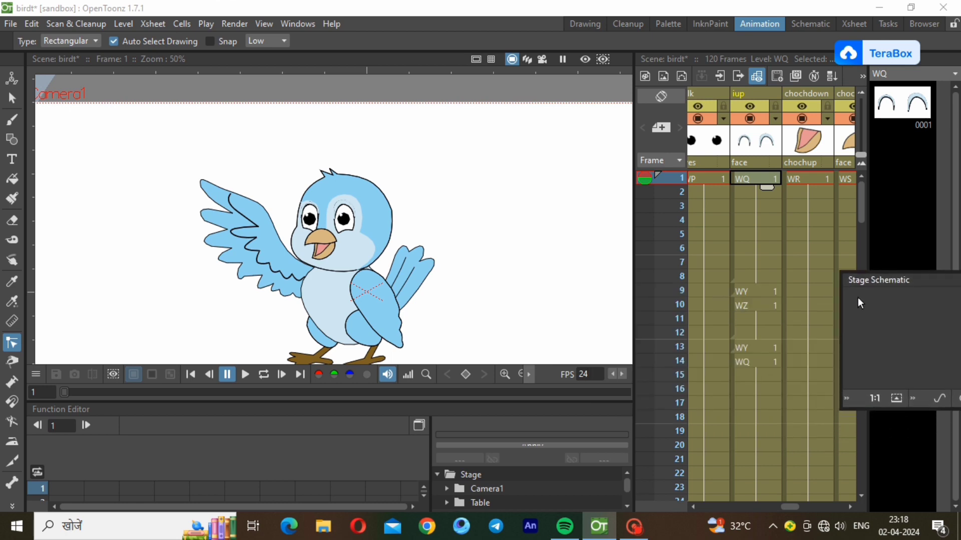
left_click_drag(781, 506, 704, 504)
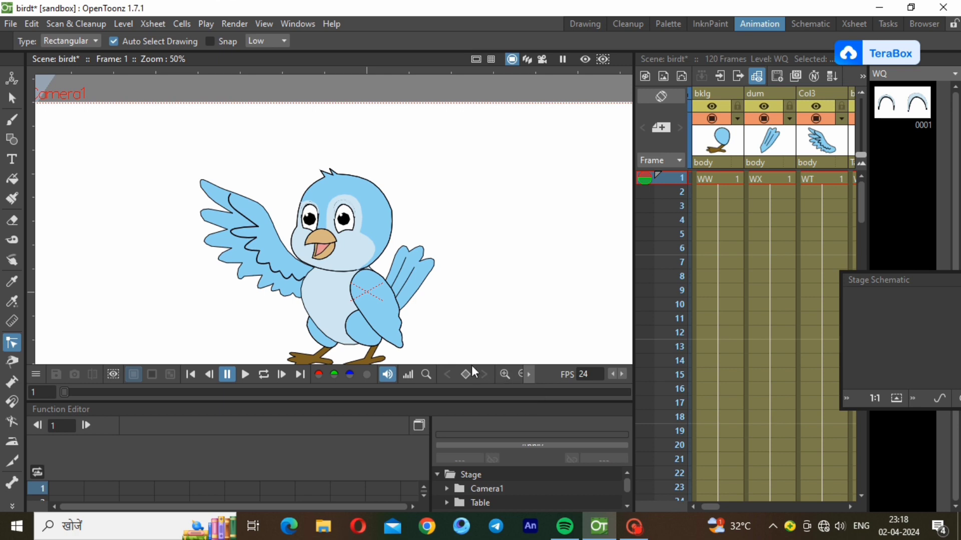
left_click(505, 375)
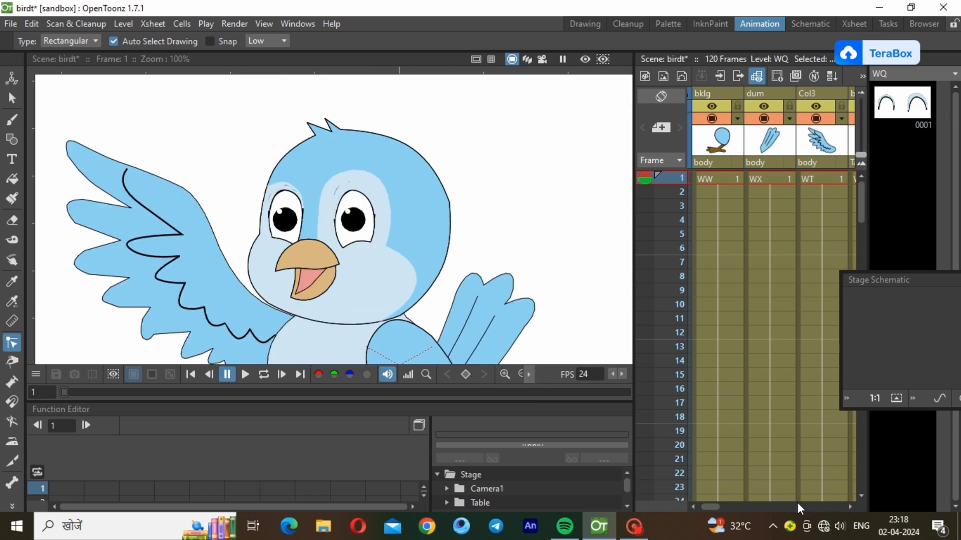
left_click_drag(716, 505, 818, 496)
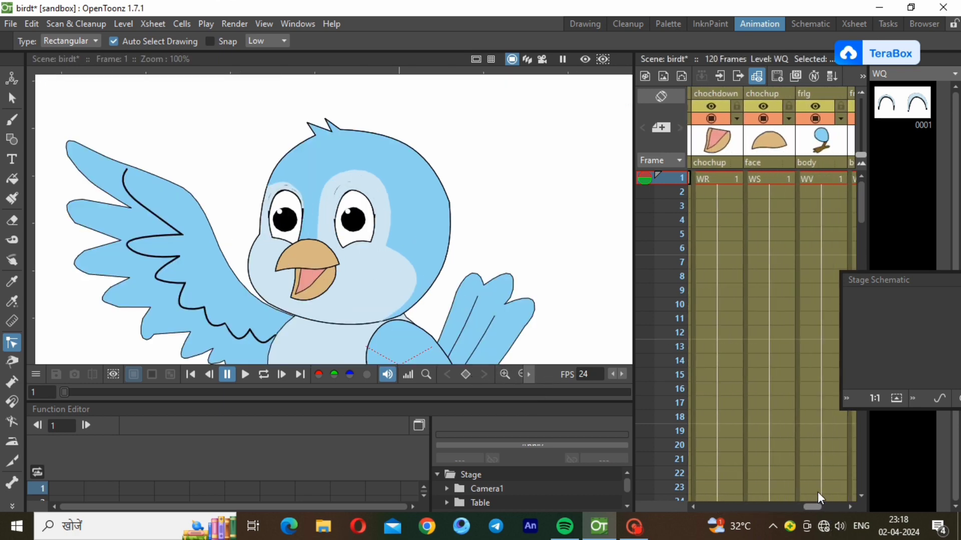
Set a key on the lower beak WR at frame 1, then go to frame 5 with the Skeleton tool
left_click(725, 180)
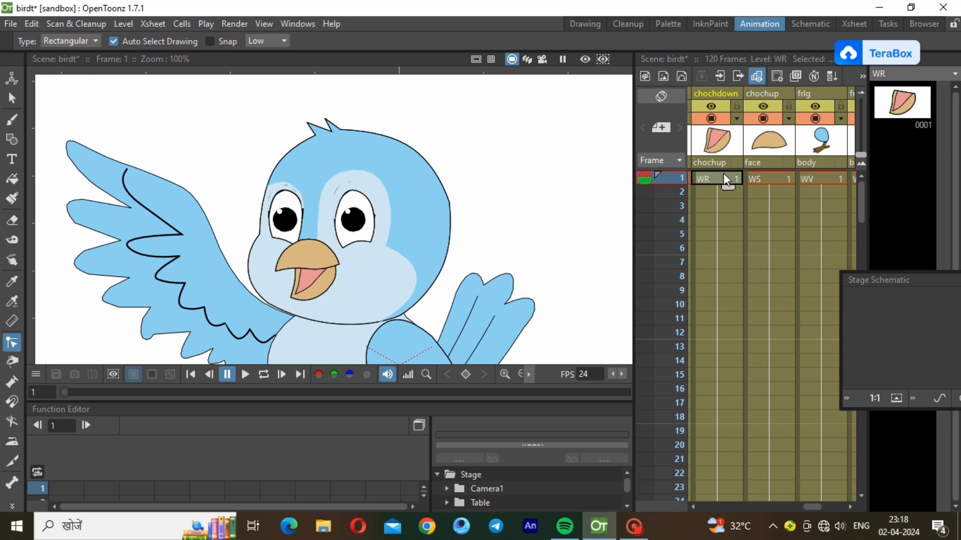
right_click(713, 179)
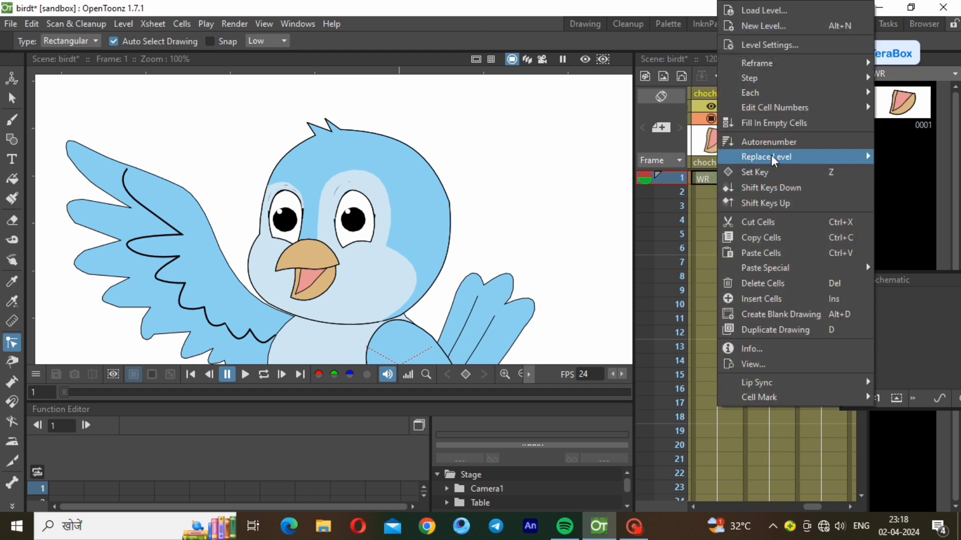
left_click(786, 172)
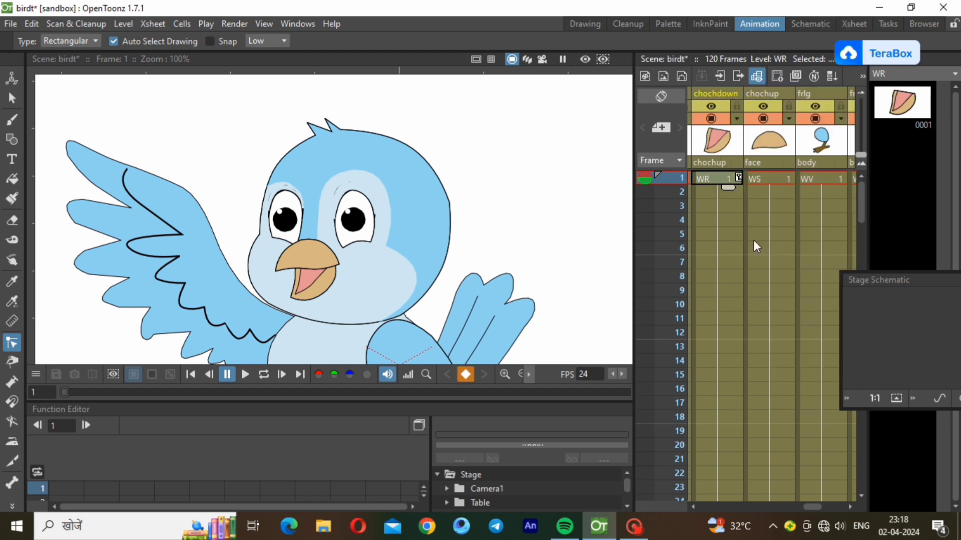
left_click(729, 290)
left_click(728, 250)
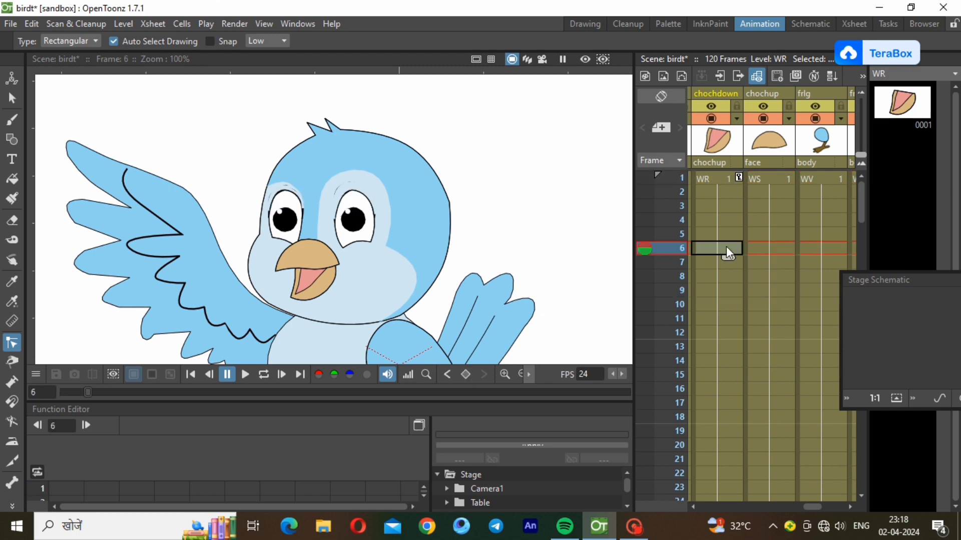
left_click(729, 233)
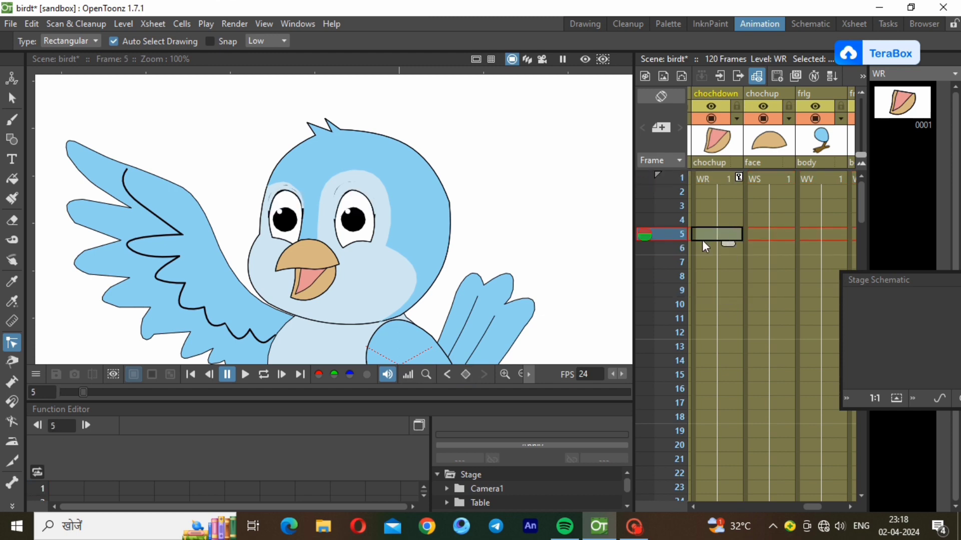
left_click(12, 484)
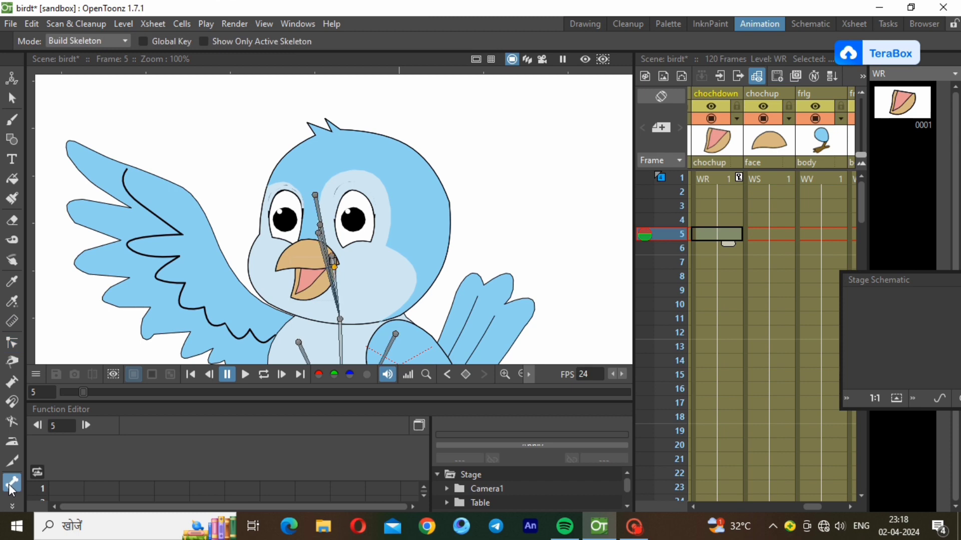
Switch the Skeleton tool to Animate mode and rotate the lower beak closed at frame 5
left_click(88, 41)
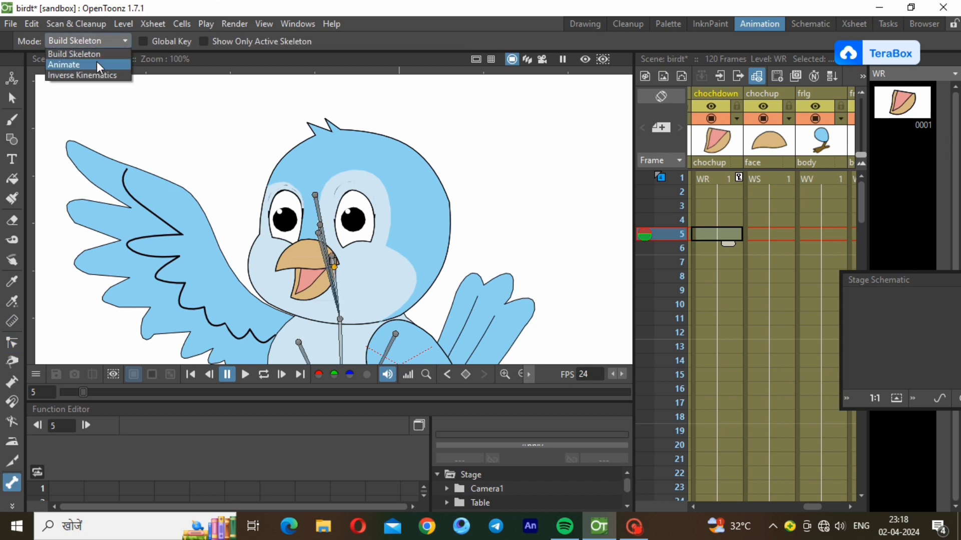
left_click(98, 65)
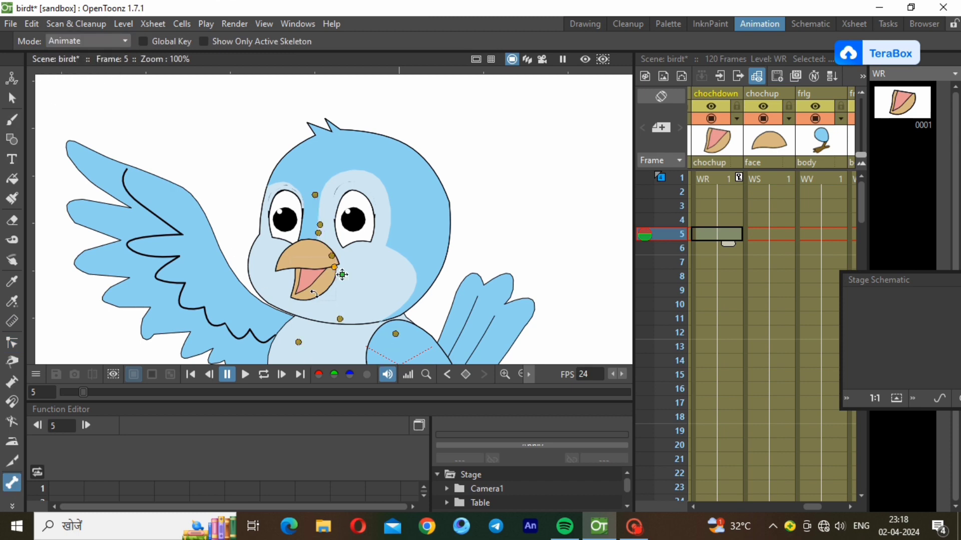
left_click_drag(317, 294, 303, 289)
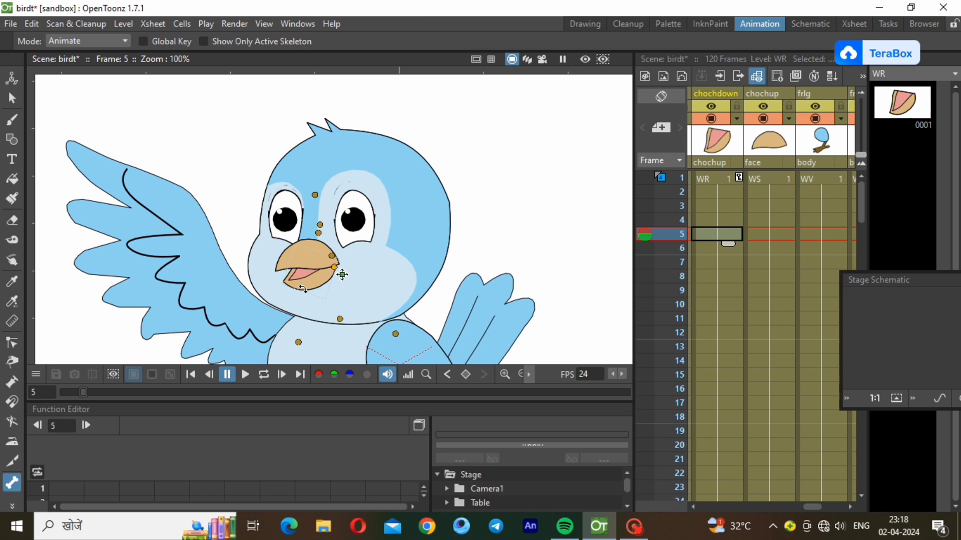
left_click_drag(303, 289, 301, 282)
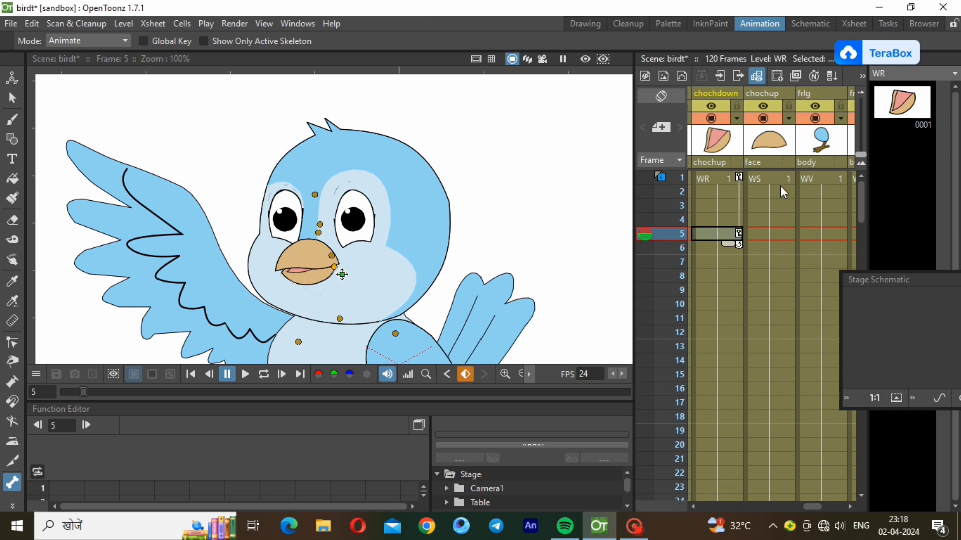
Preview frames 2–5, then rotate the lower beak open at frame 10
left_click(729, 193)
left_click(722, 208)
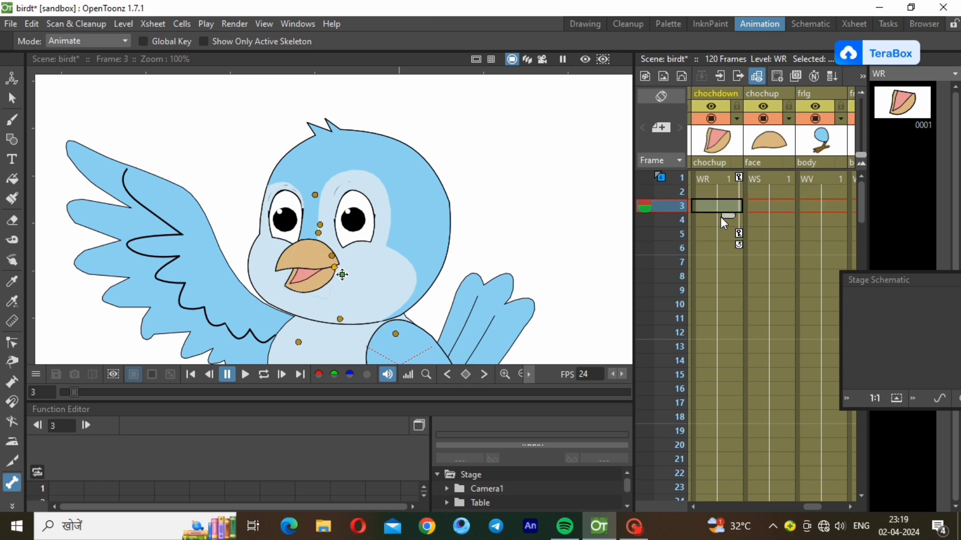
left_click(721, 219)
left_click(719, 232)
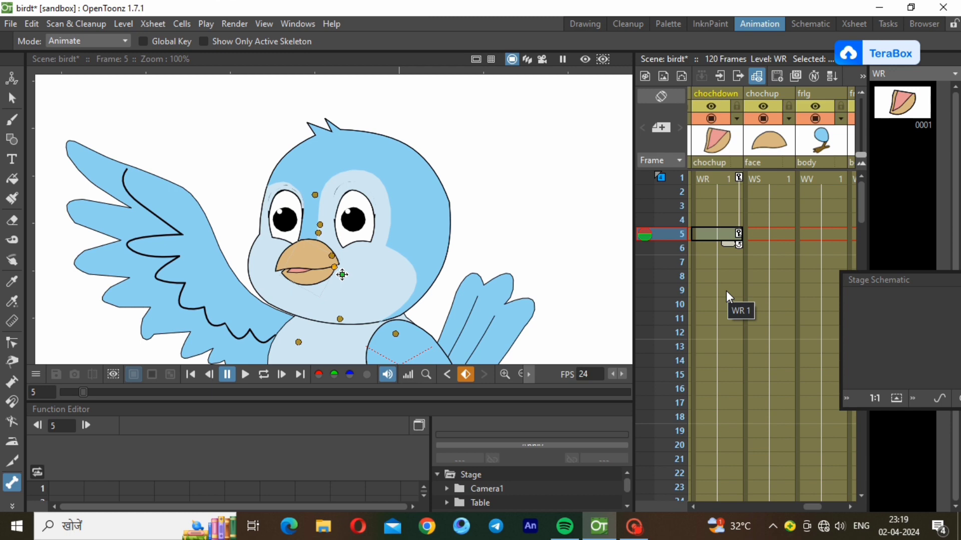
left_click(722, 304)
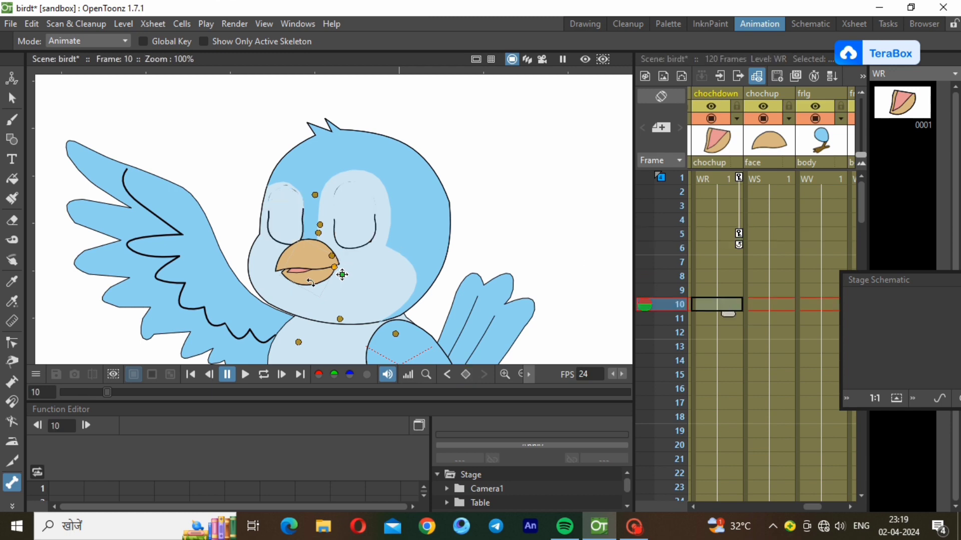
left_click_drag(311, 279, 317, 286)
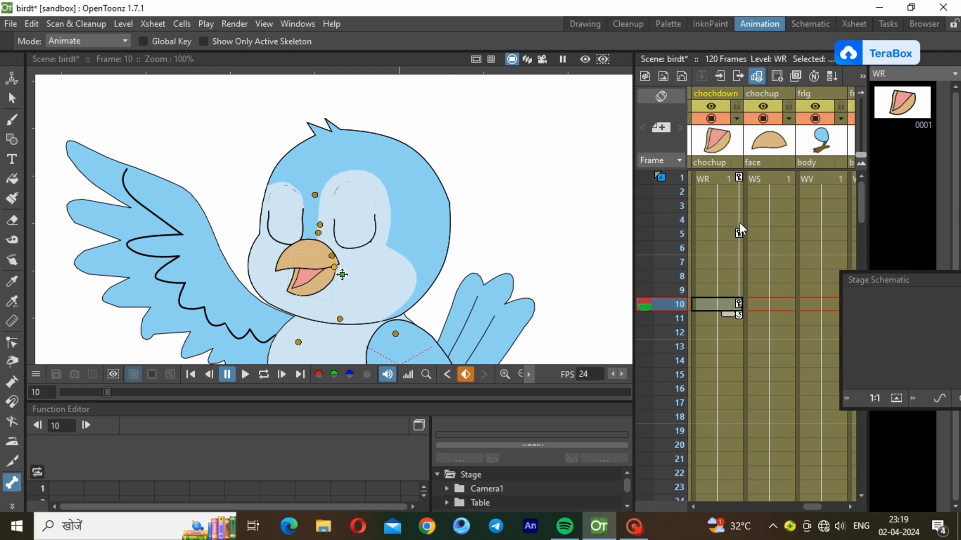
Select all lower-beak keys and paste them starting at frame 15
left_click(740, 178)
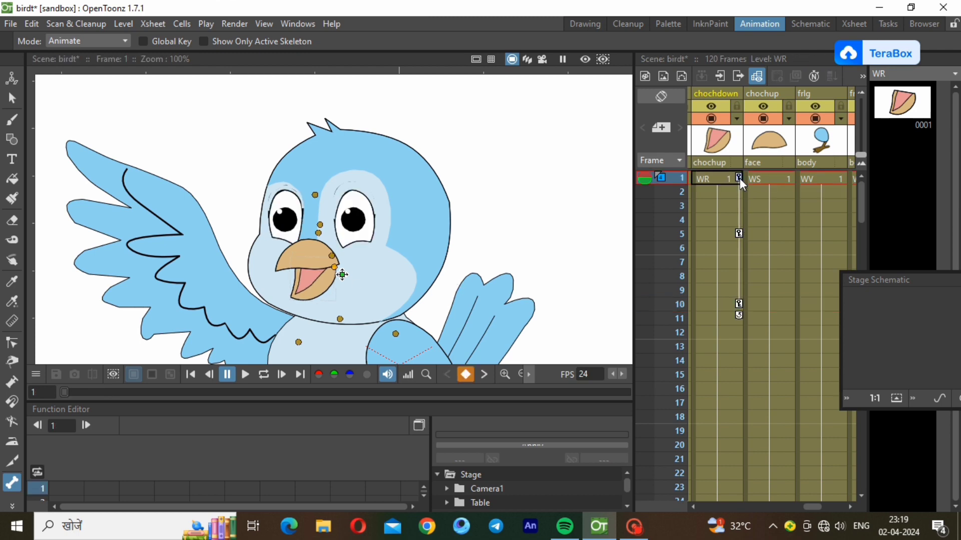
right_click(739, 178)
left_click(754, 209)
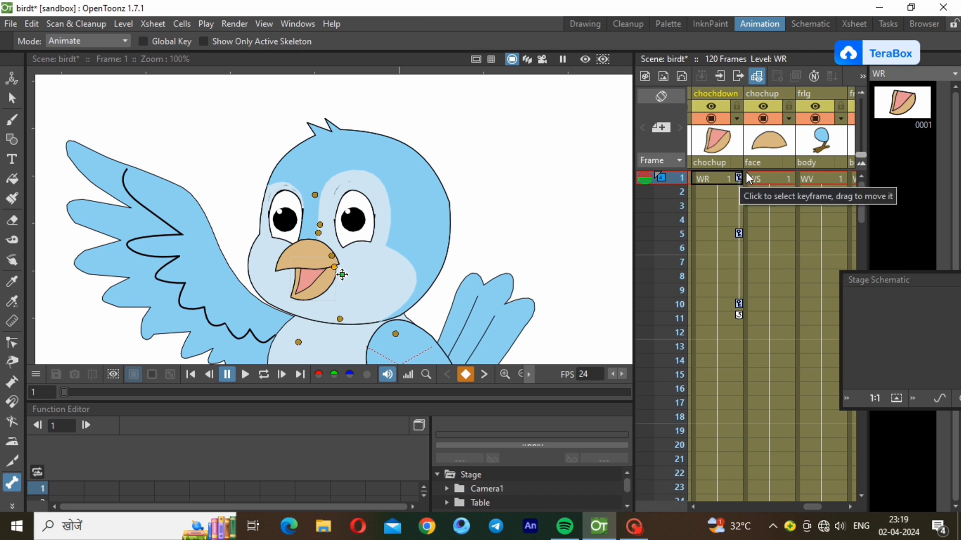
left_click(740, 376)
left_click(739, 375)
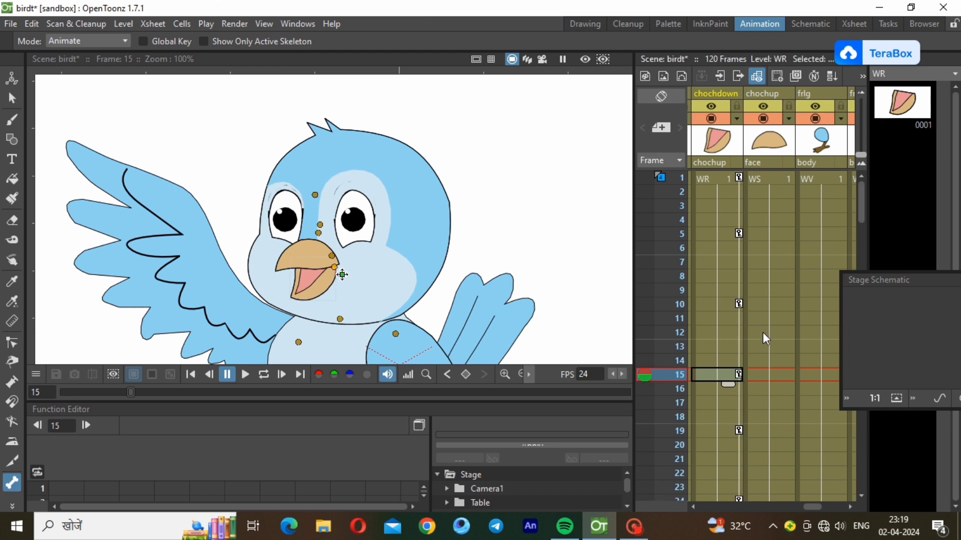
left_click(731, 305)
left_click(723, 371)
Undo the stray key paste and rotate the lower beak closed at frame 15
left_click(722, 358)
left_click(724, 346)
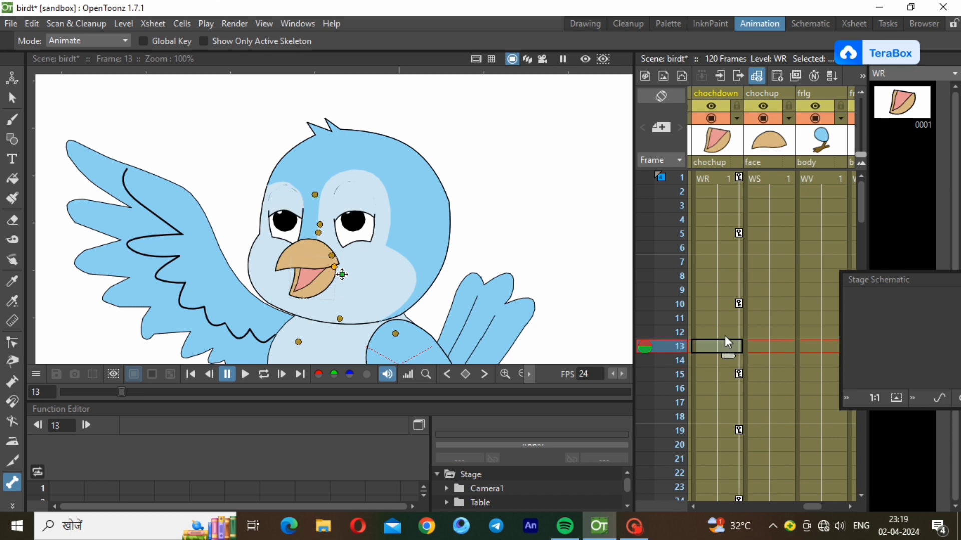
left_click(725, 331)
left_click(725, 323)
key("ctrl+z")
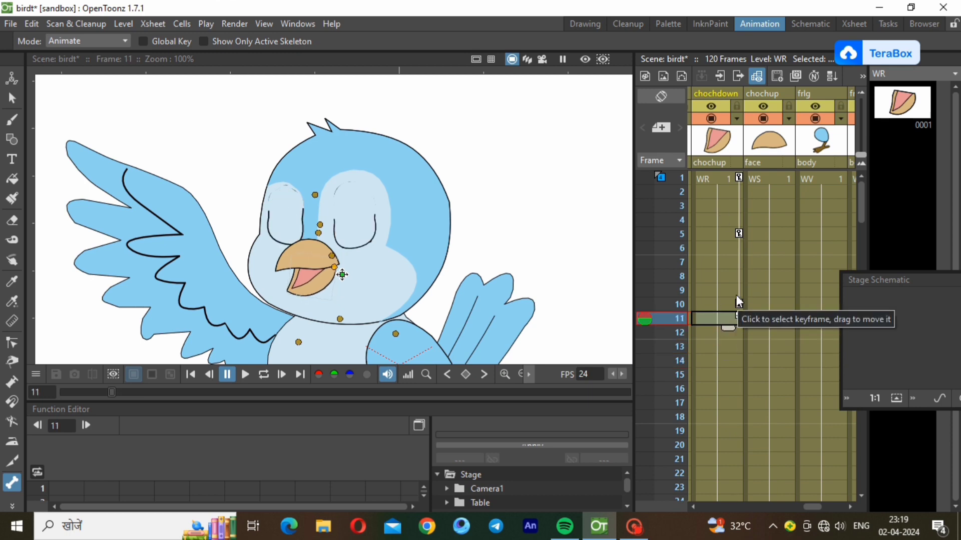
left_click(734, 376)
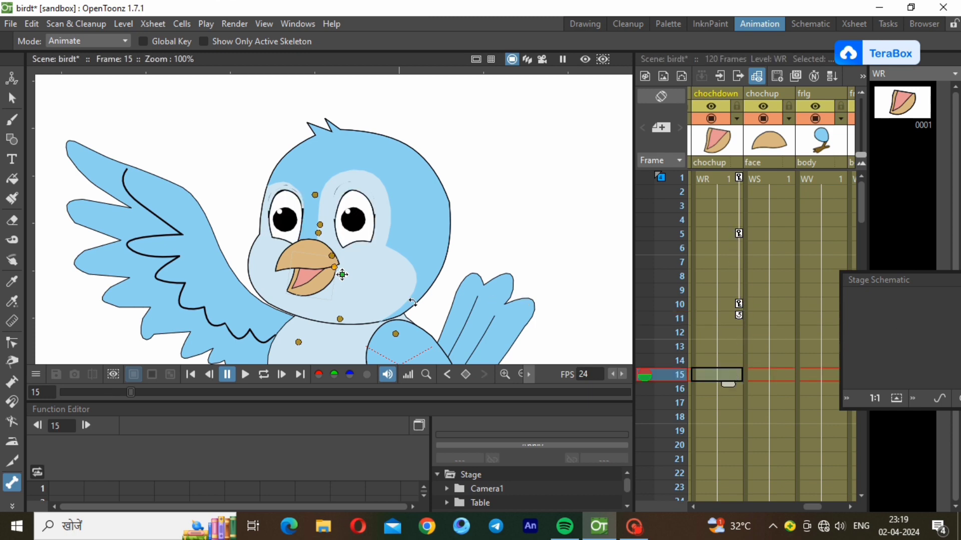
left_click_drag(323, 286, 317, 279)
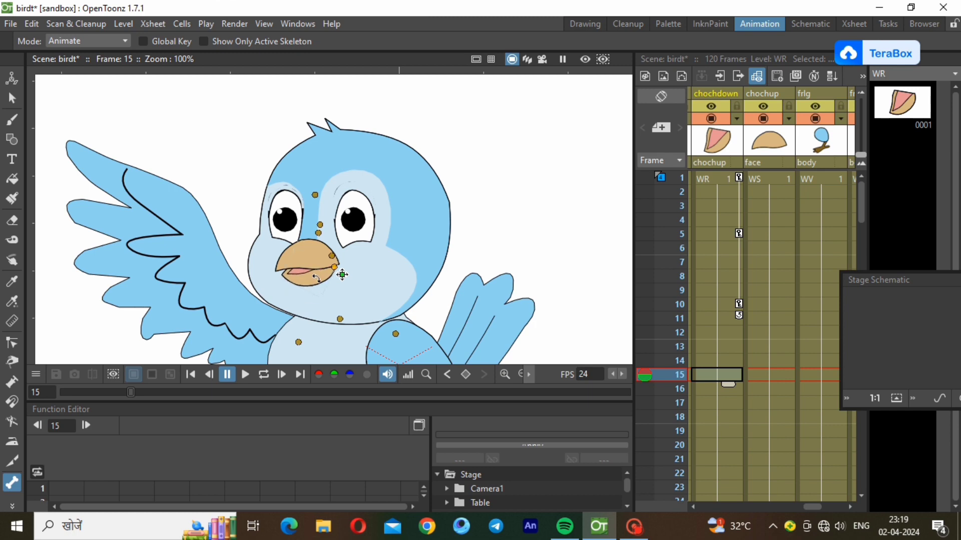
Select all lower-beak keys and paste the open-close cycle at frame 20
left_click(740, 176)
right_click(739, 177)
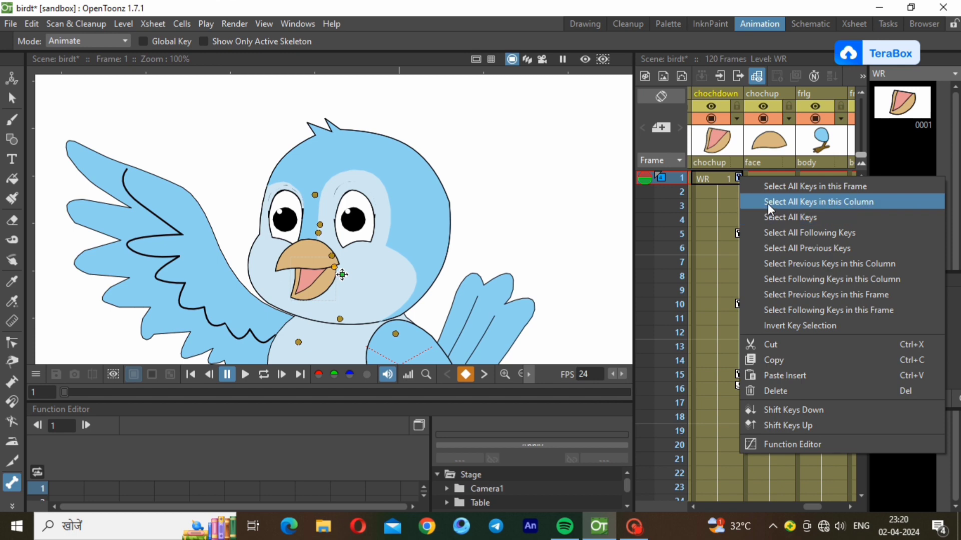
left_click(767, 203)
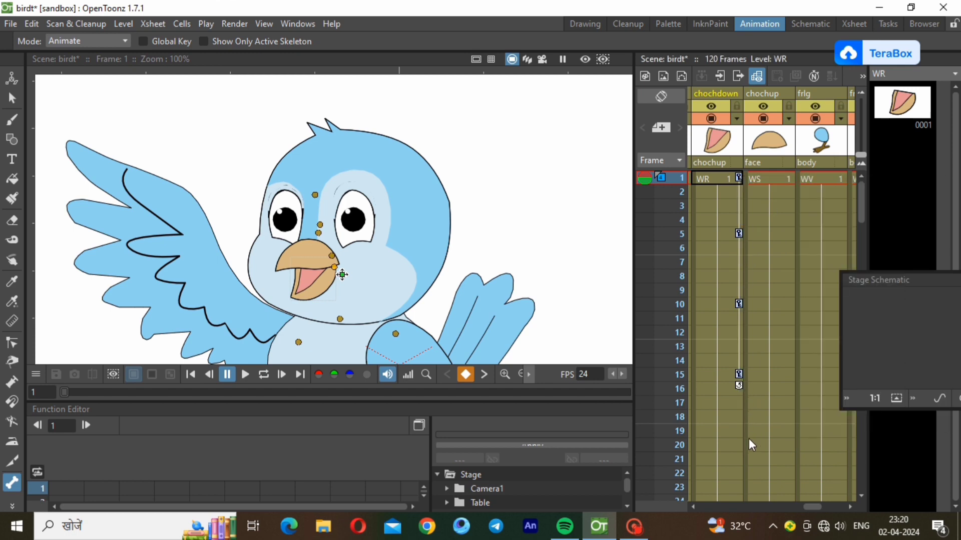
left_click(736, 445)
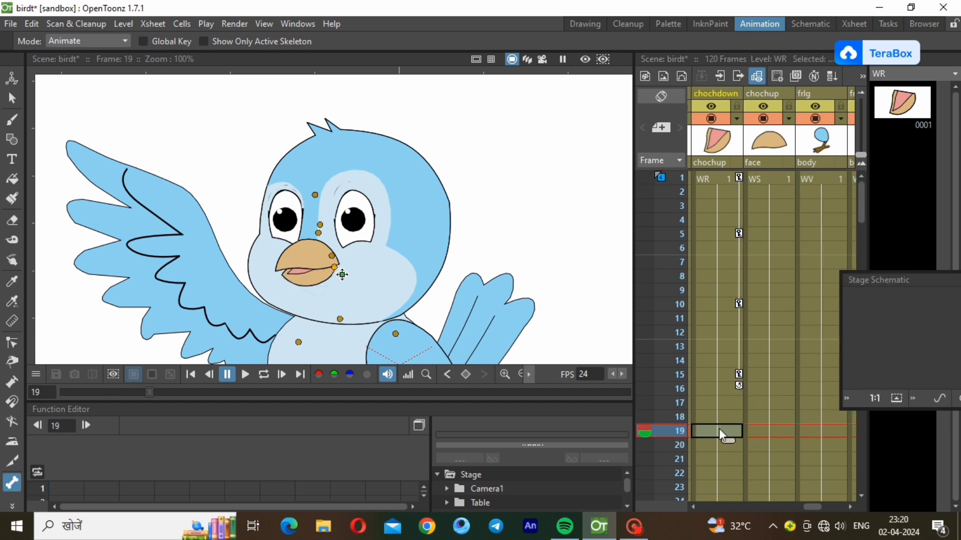
left_click(739, 444)
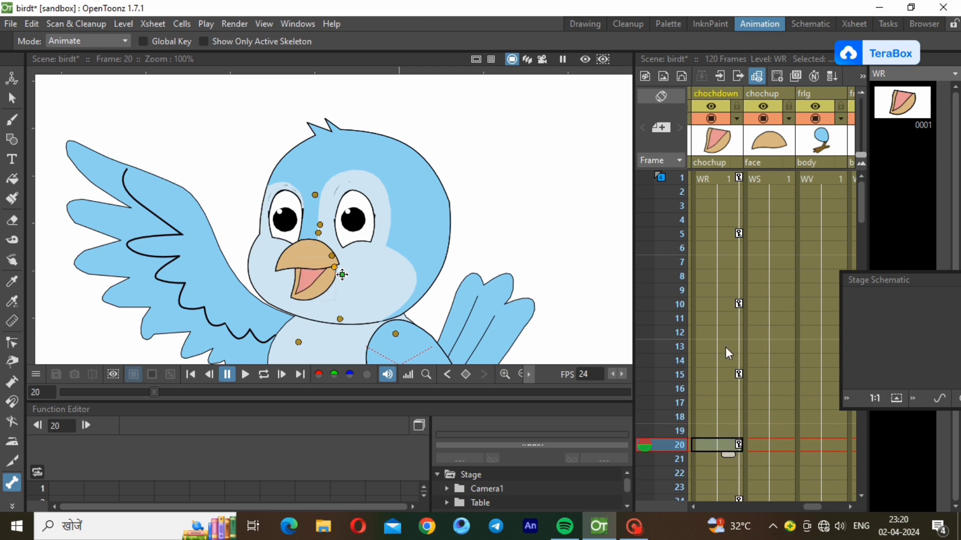
left_click(714, 374)
left_click(717, 440)
Paste the beak key cycle again at frames 40 and 60 with Ctrl+V
left_click_drag(863, 220, 863, 286)
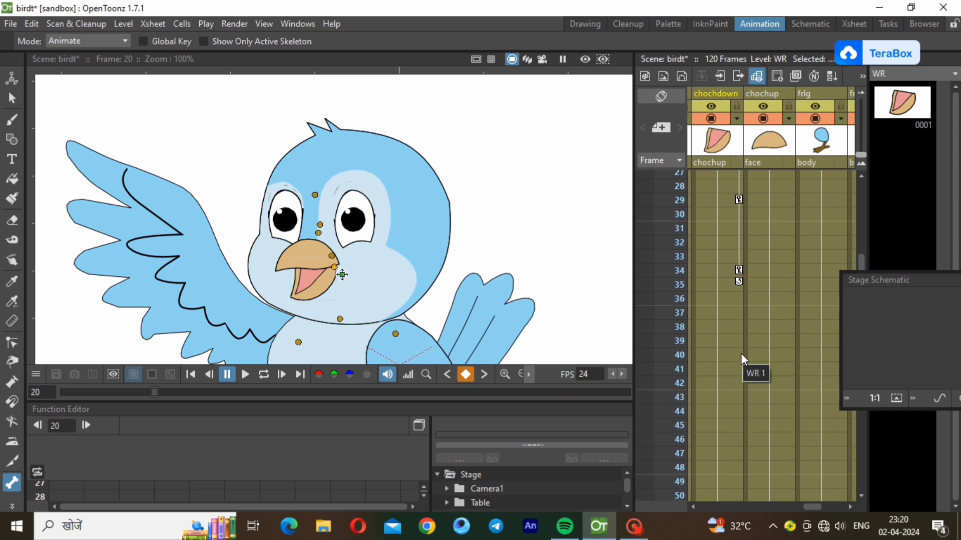
mouse_move(857, 263)
left_mouse_down()
mouse_move(860, 182)
mouse_move(860, 276)
left_mouse_up()
left_click(735, 279)
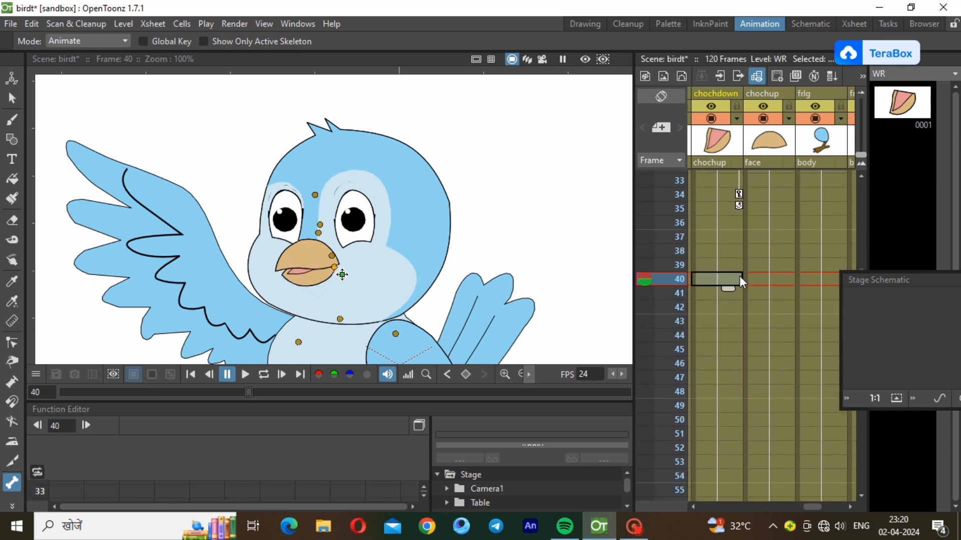
key("ctrl+v")
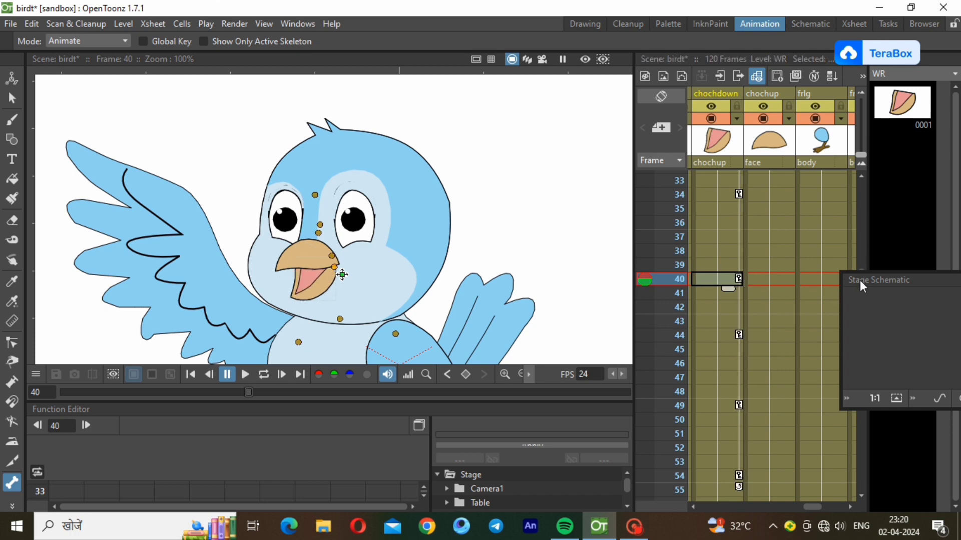
left_click(861, 494)
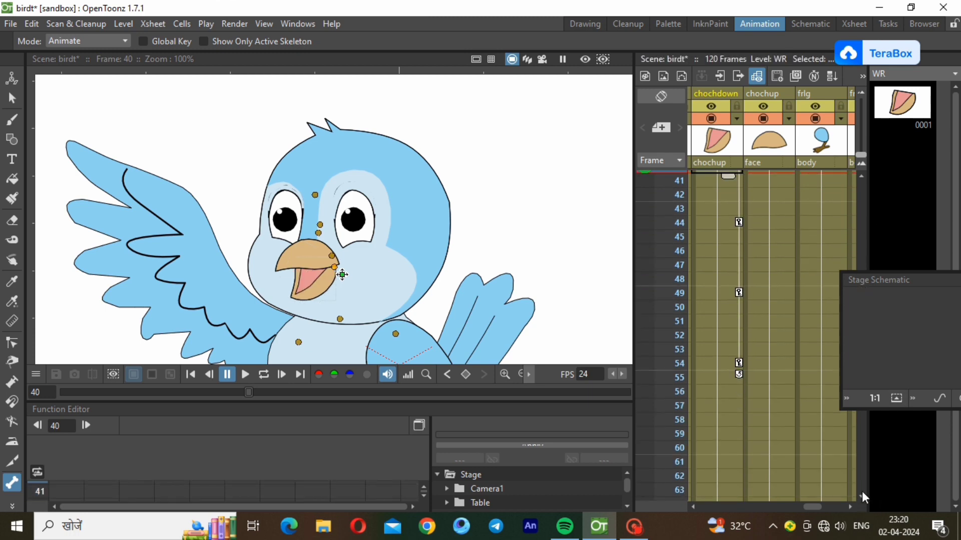
left_click(862, 495)
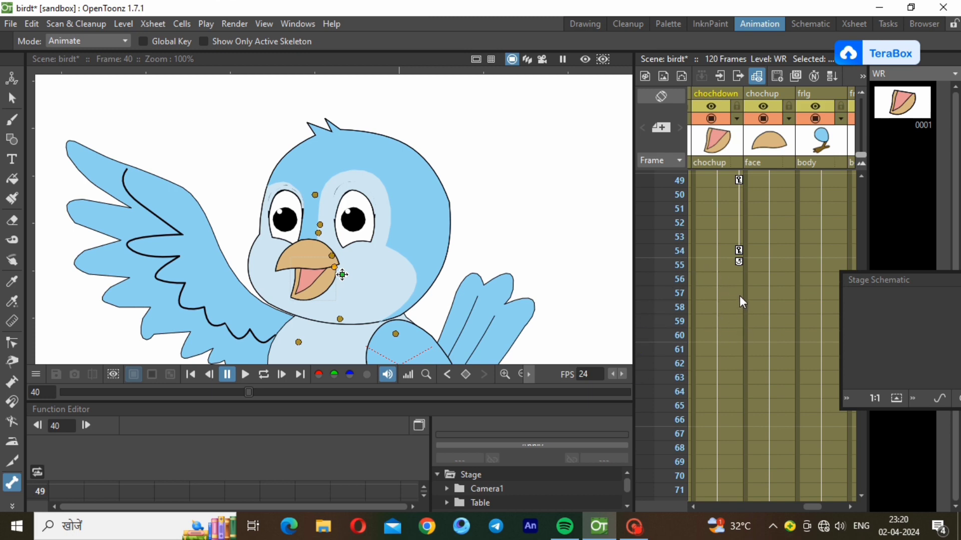
left_click(737, 332)
key("ctrl+v")
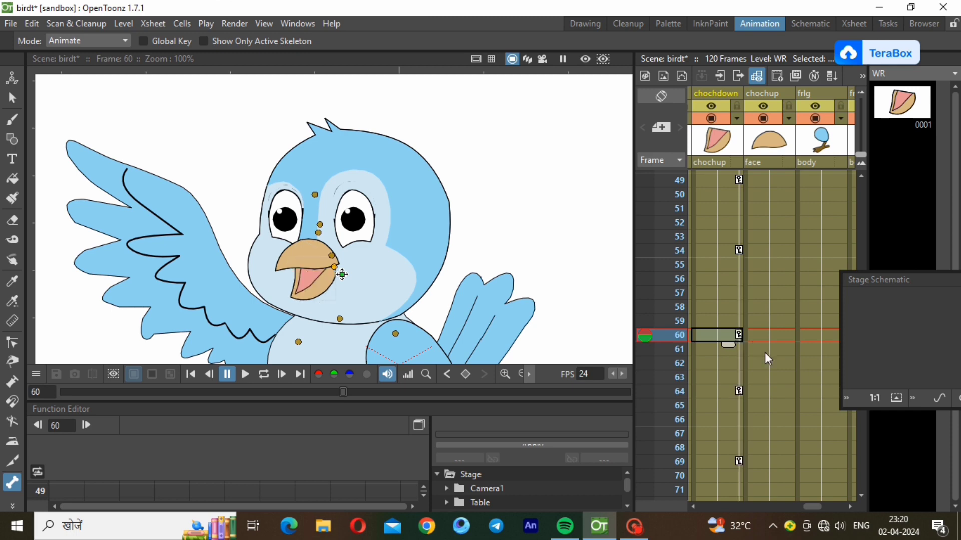
left_click(862, 495)
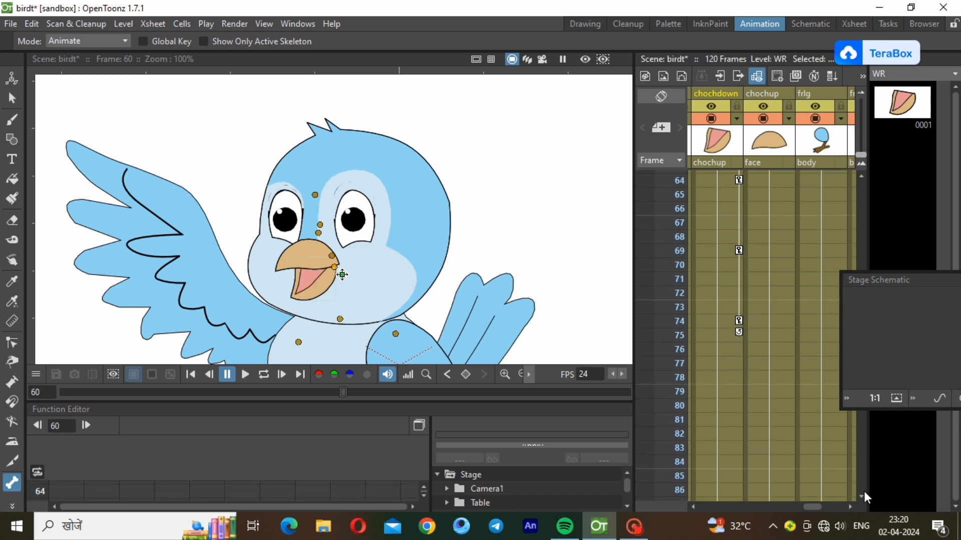
Paste the beak key cycle at frames 80 and 100
left_click(735, 403)
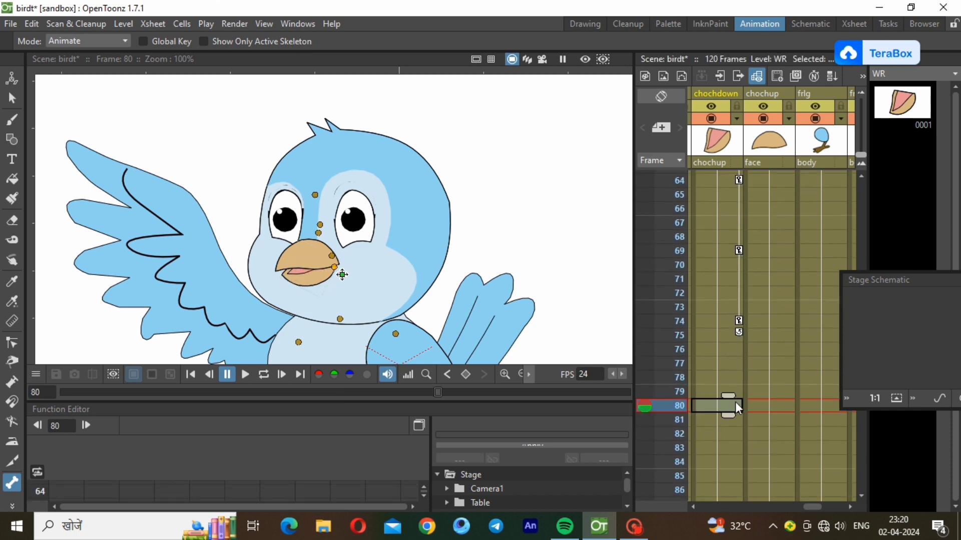
key("ctrl+v")
left_click(861, 496)
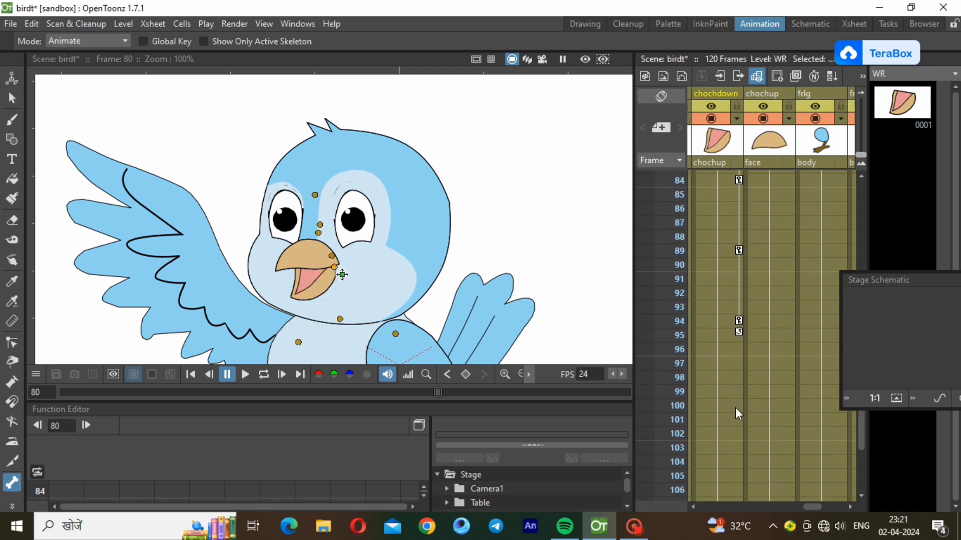
left_click(736, 406)
key("ctrl+v")
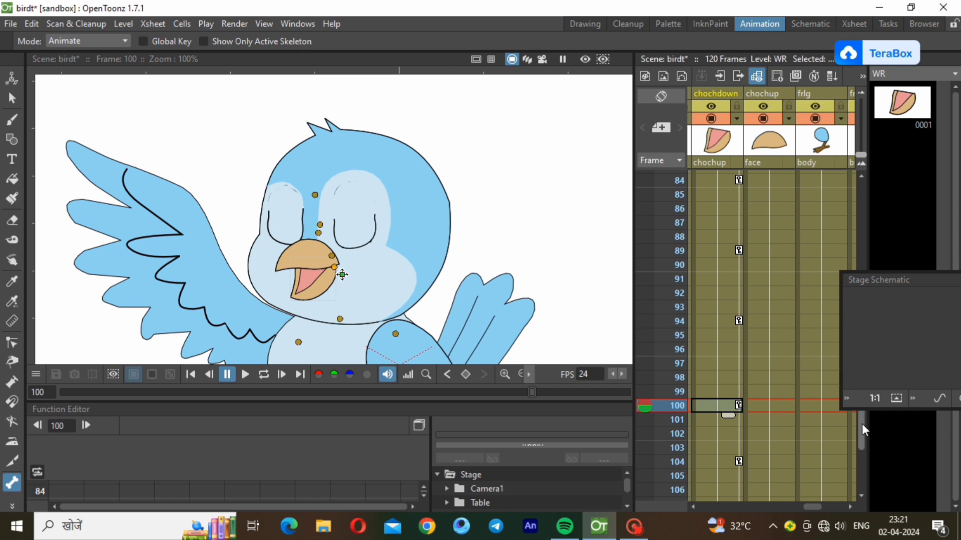
left_click_drag(862, 424, 862, 173)
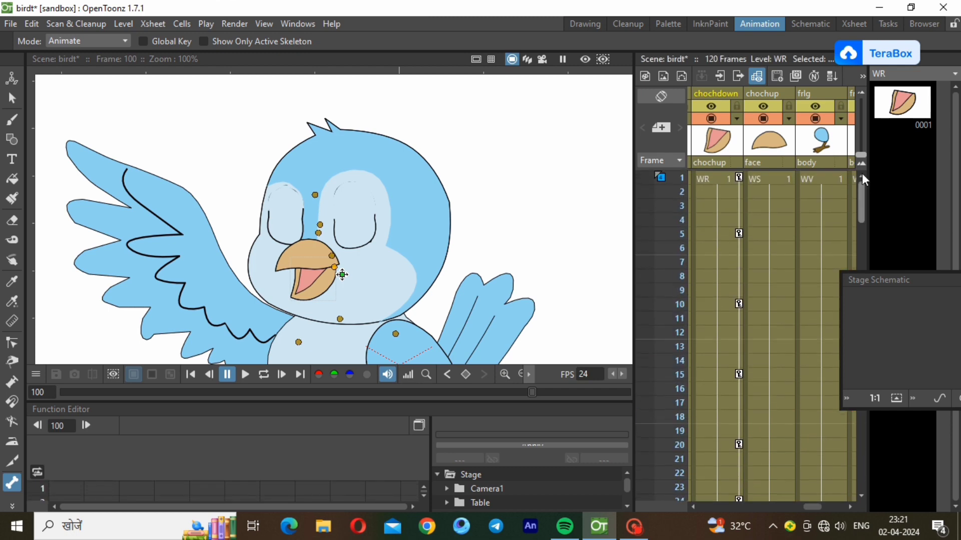
Loop-play the animation from frame 1 to check the chattering beak
left_click(732, 179)
left_click(263, 376)
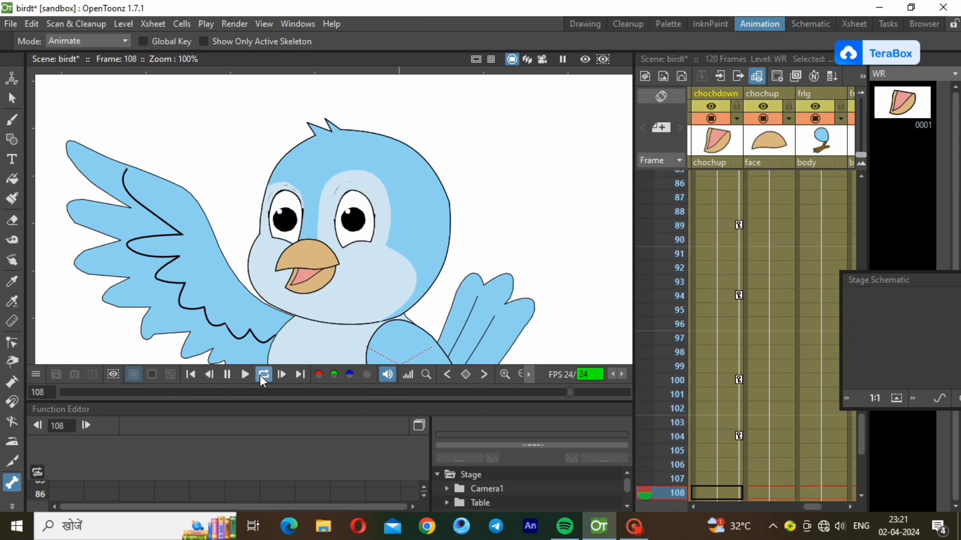
left_click(263, 375)
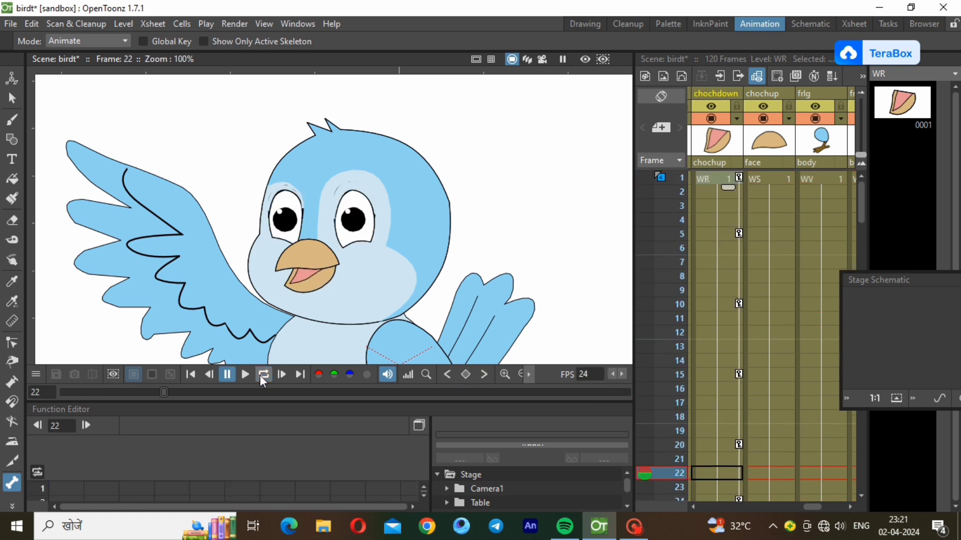
left_click(773, 177)
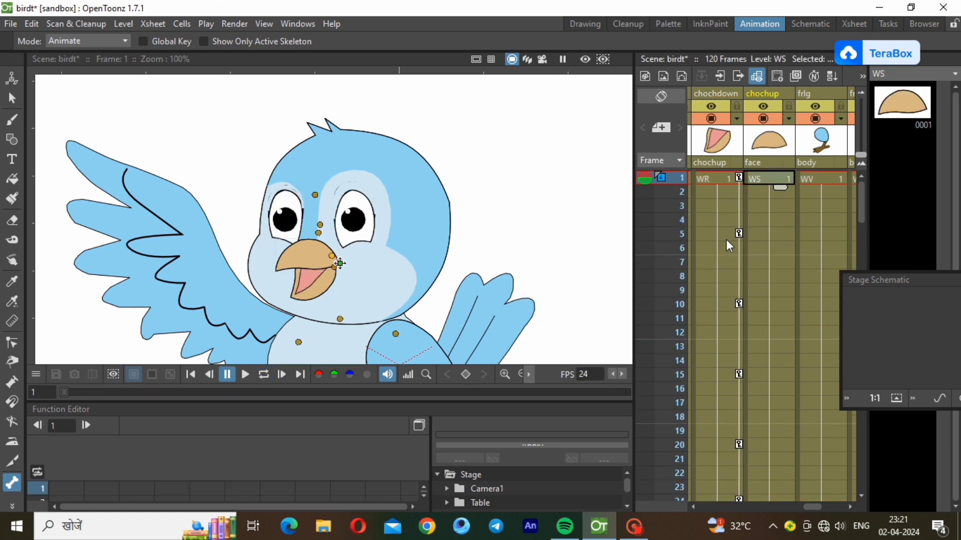
Undo a trial upper-beak rotation at frame 5 and move the Stage Schematic over the Xsheet
left_click(768, 234)
left_click(781, 177)
right_click(782, 177)
key("Escape")
left_click(768, 233)
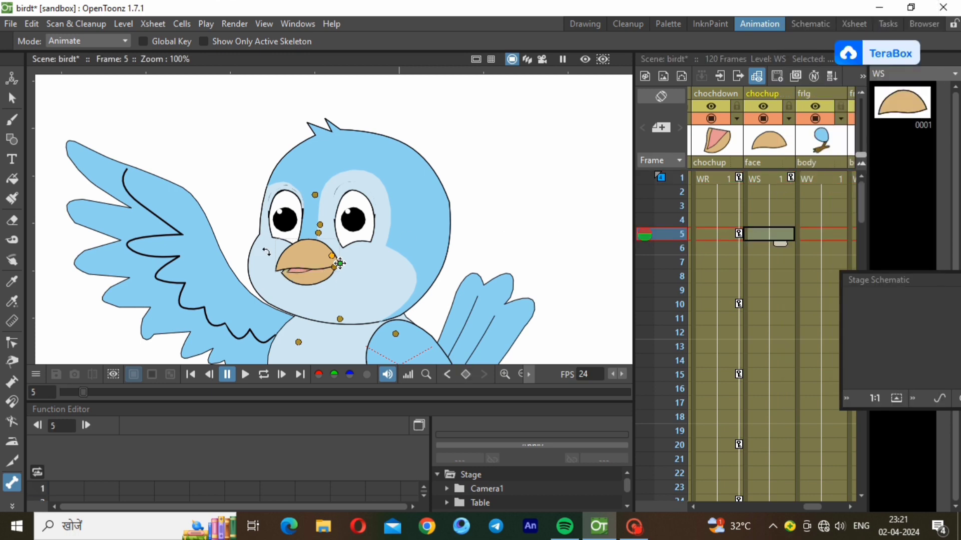
left_click_drag(293, 258, 296, 260)
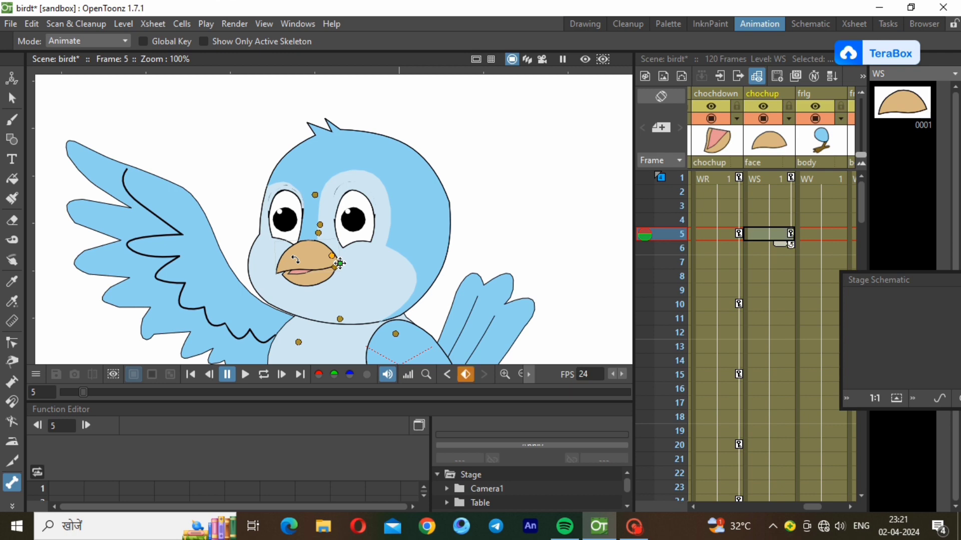
key("ctrl+z")
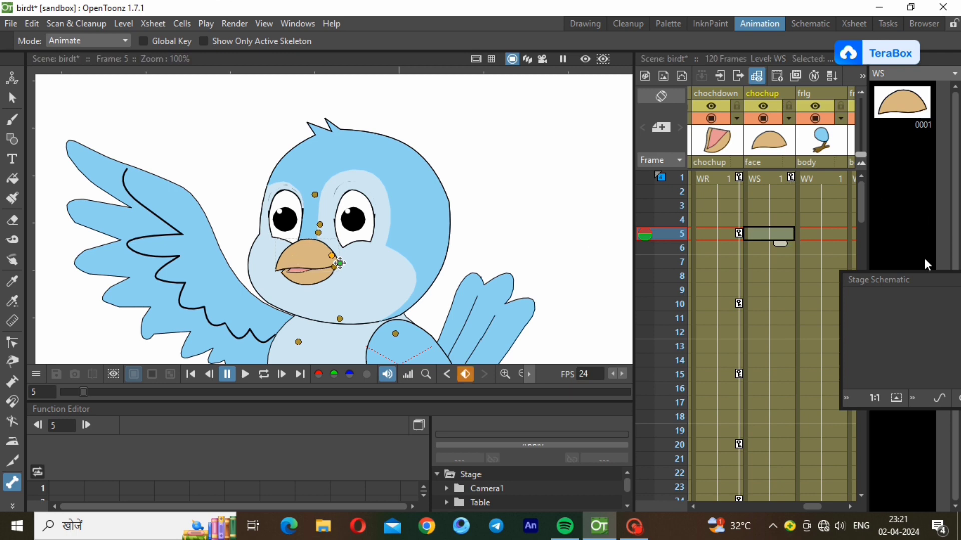
left_click_drag(920, 275, 823, 121)
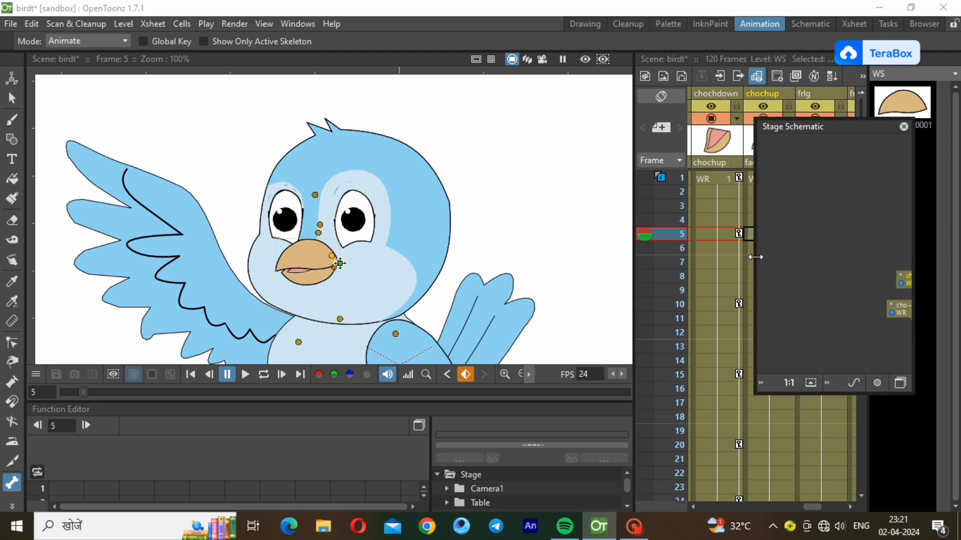
Enlarge the Stage Schematic, nudge the chochdown node, then shrink the panel to reveal the Xsheet
left_click_drag(756, 257, 543, 277)
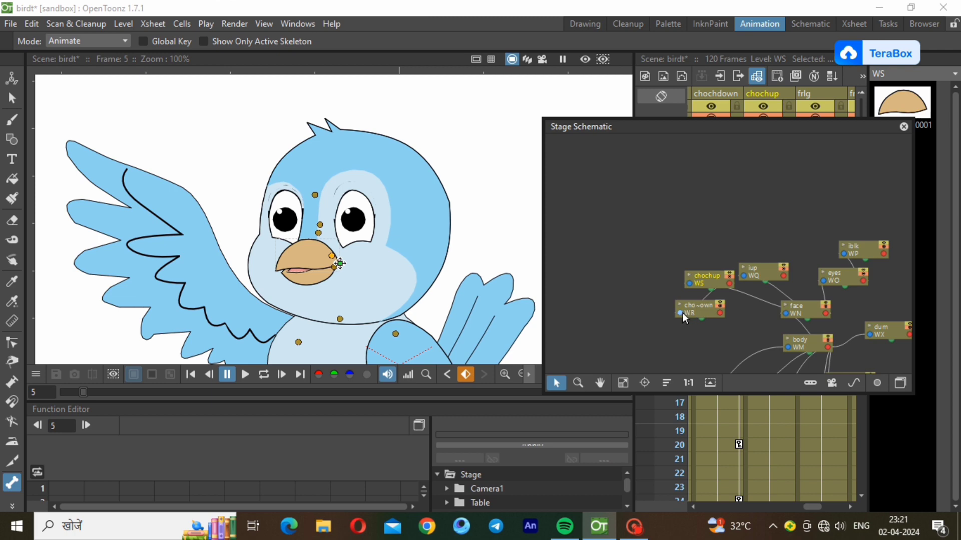
left_click_drag(690, 315, 814, 310)
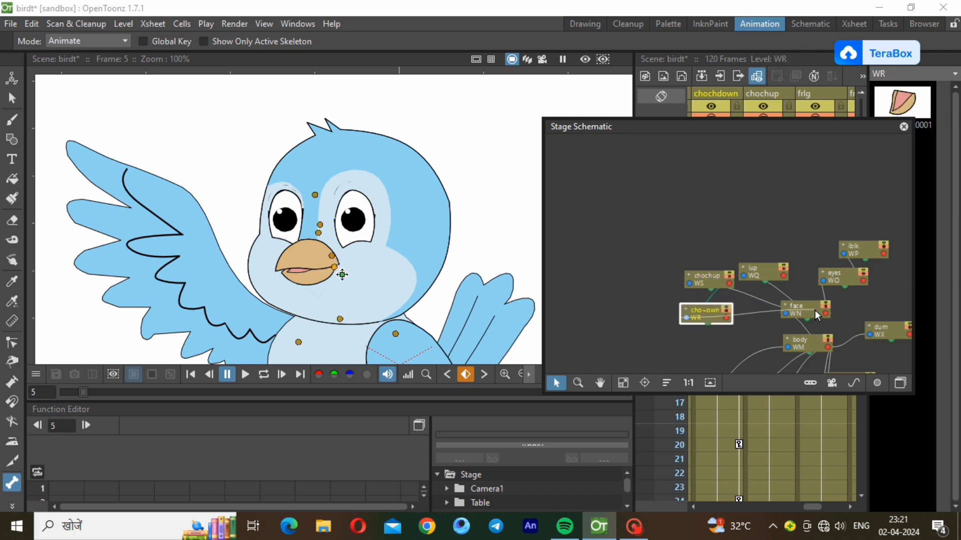
left_click_drag(540, 118, 841, 323)
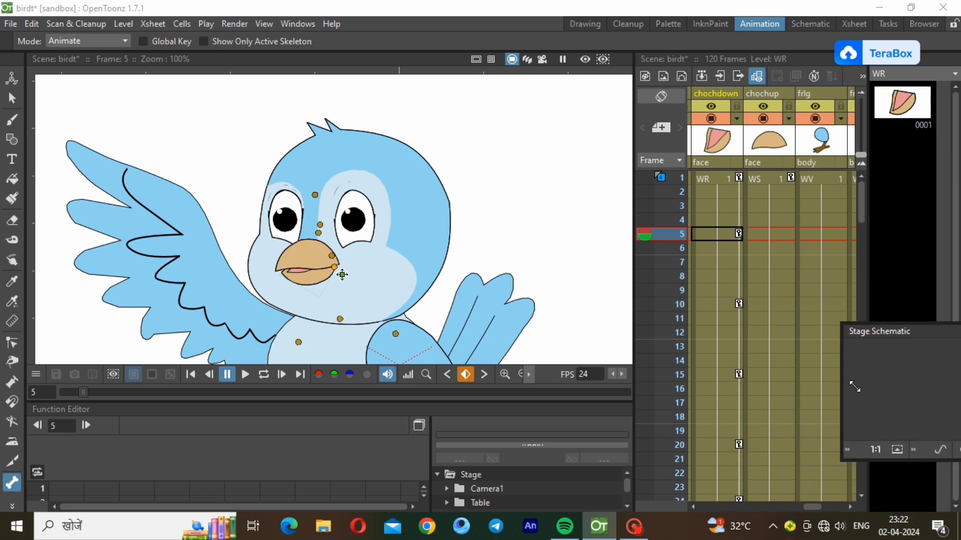
Rotate the upper beak (chochup) closed at frame 5, comparing it with frames 1 and 10
left_click(783, 233)
left_click_drag(284, 258, 288, 261)
left_click(769, 178)
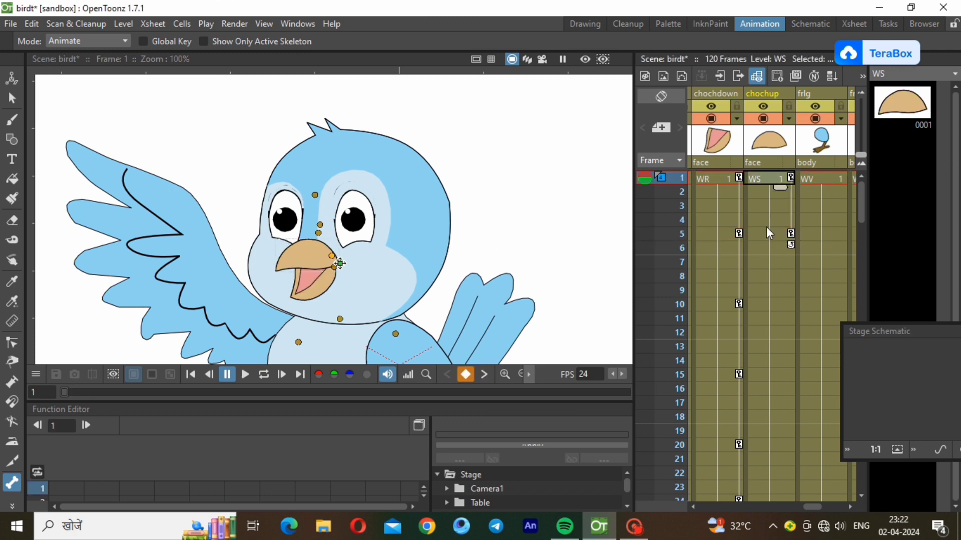
left_click(770, 233)
left_click(783, 306)
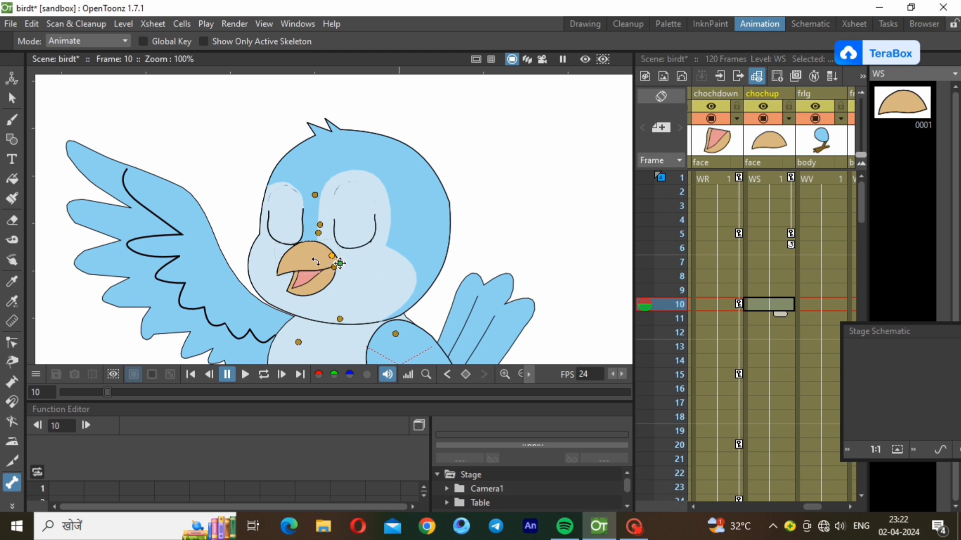
Select all chochup beak keys and paste them at frames 10 and 20
left_click(792, 178)
right_click(792, 178)
left_click(799, 218)
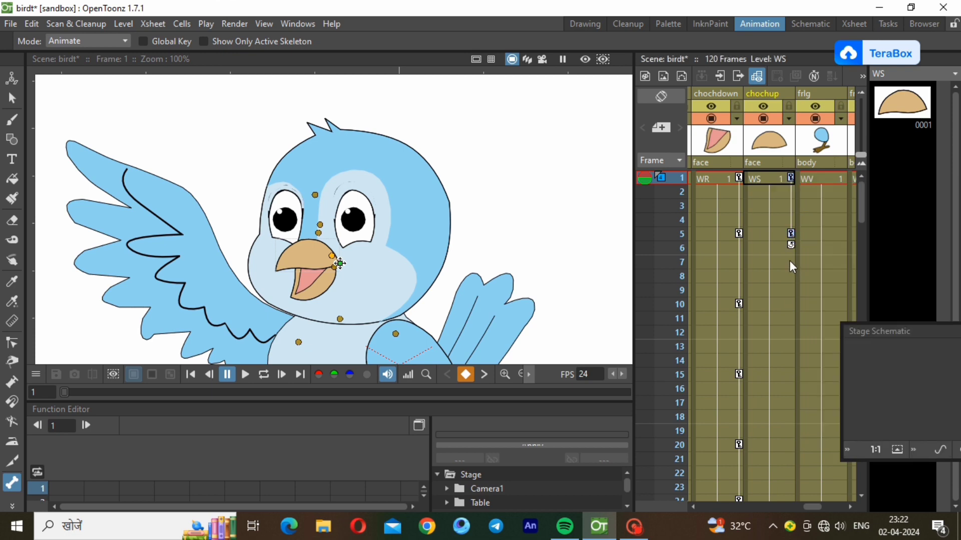
left_click(789, 304)
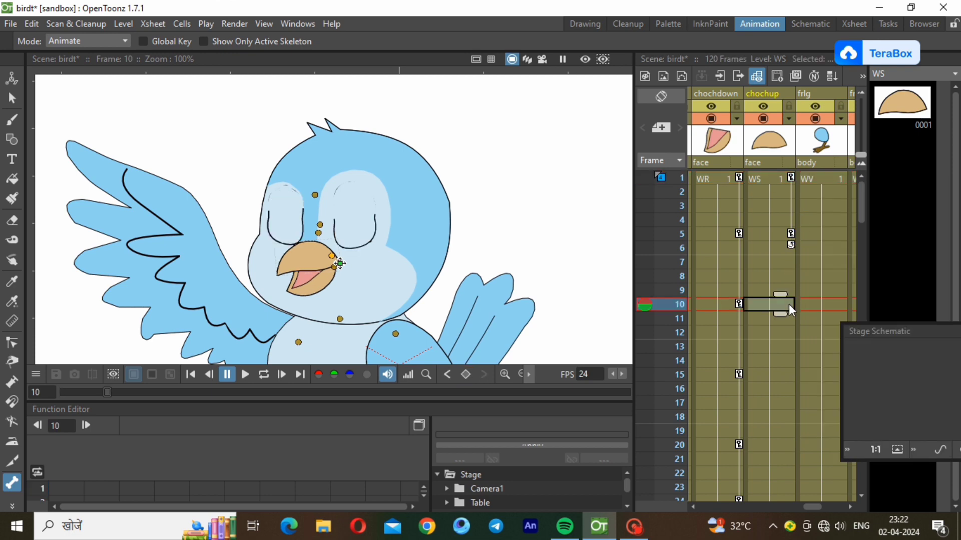
key("ctrl+v")
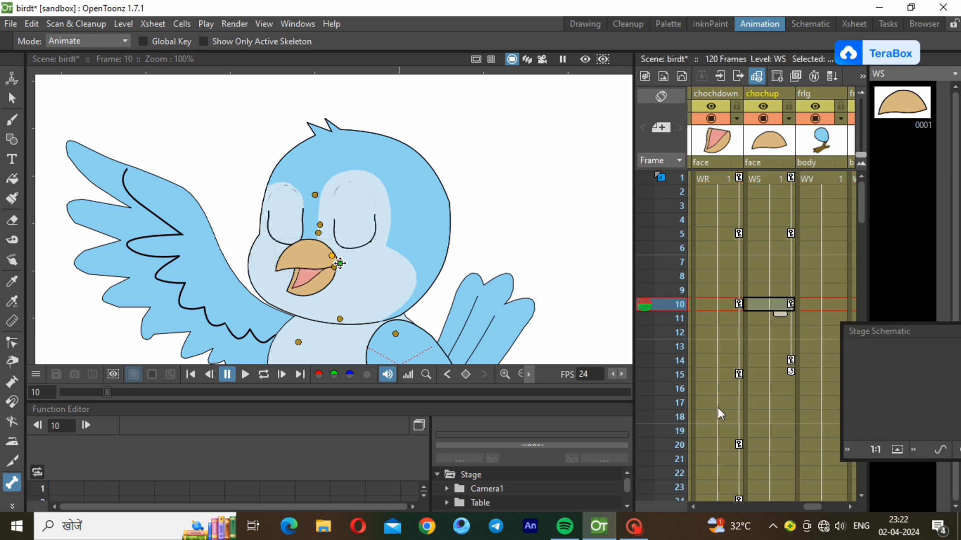
left_click(785, 440)
key("ctrl+v")
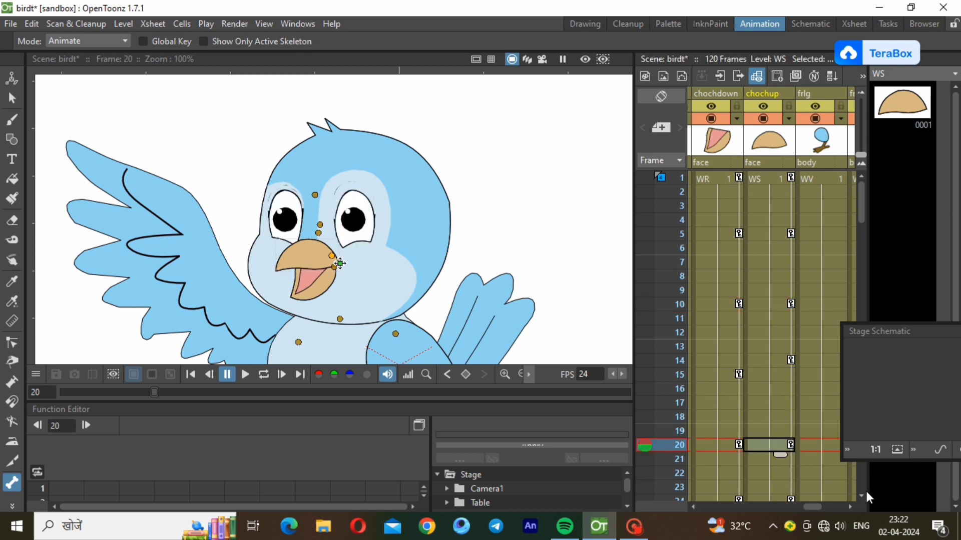
Paste the beak keys again at frames 29, 40 and 49
scroll(858, 497, "down", 4)
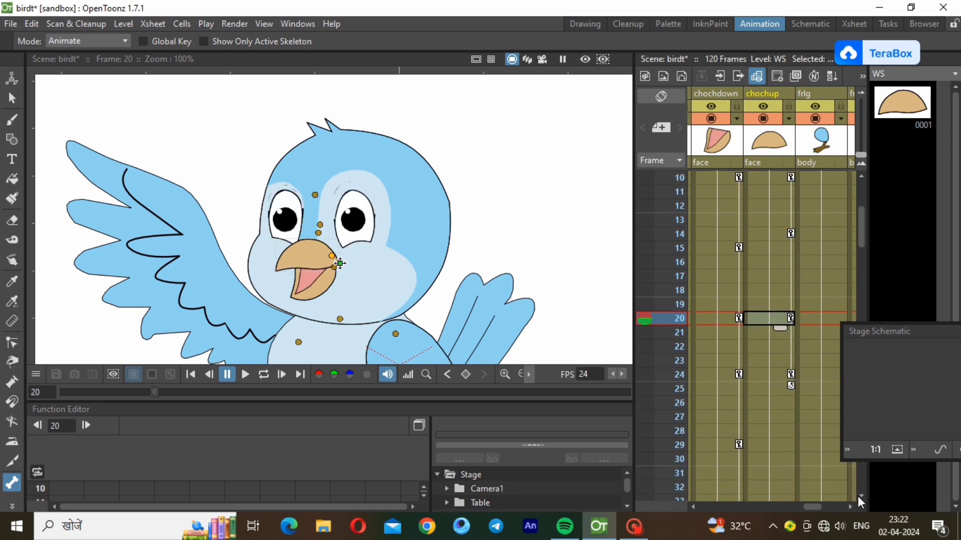
scroll(857, 496, "down", 1)
left_click(786, 376)
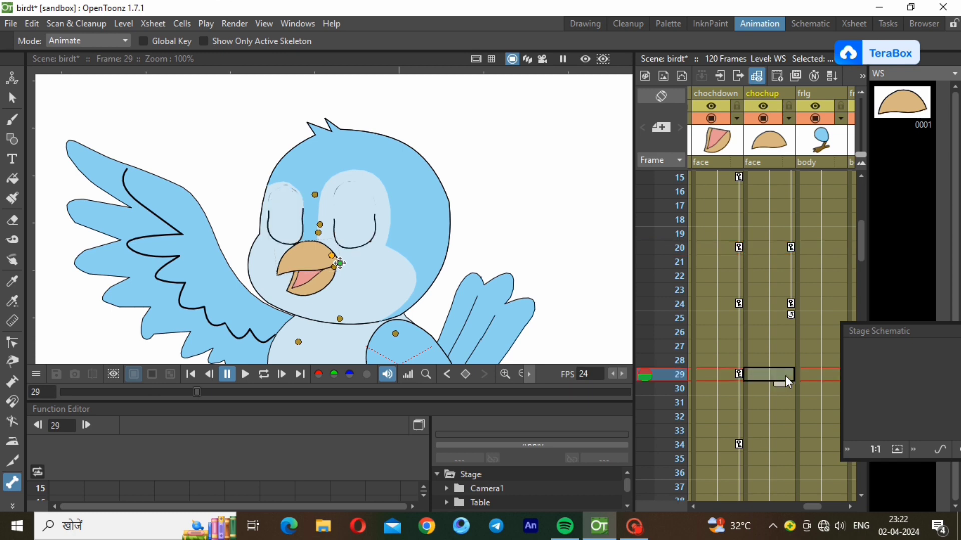
key("ctrl+v")
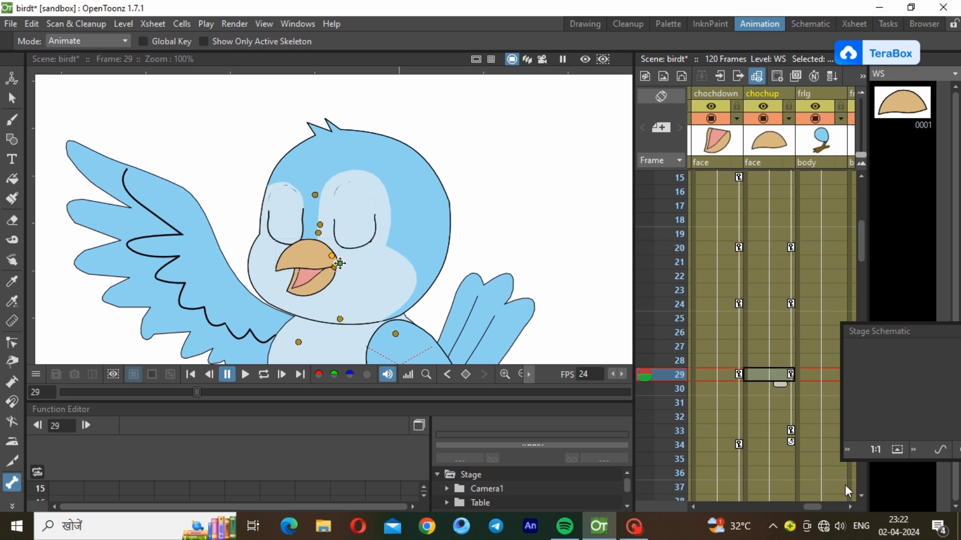
scroll(857, 490, "down", 20)
scroll(859, 188, "up", 14)
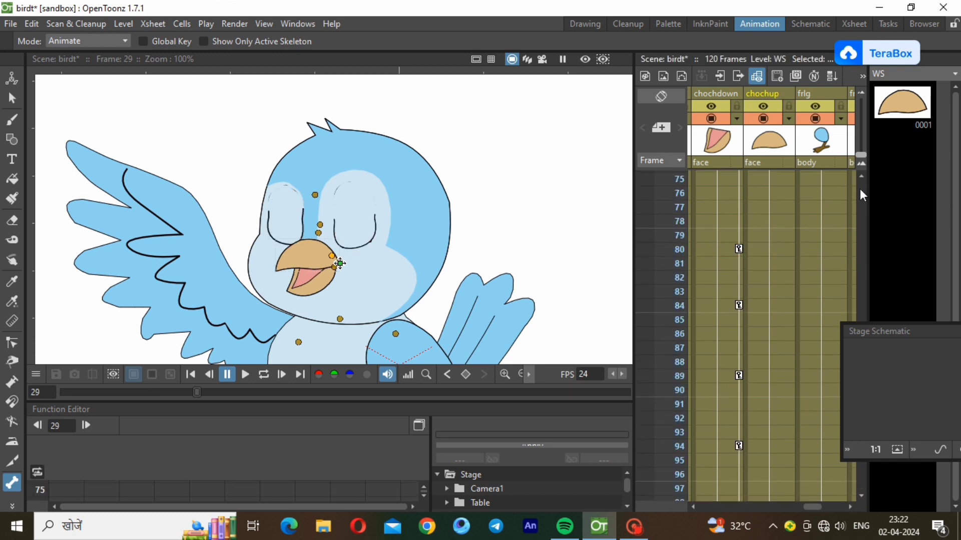
scroll(859, 189, "up", 8)
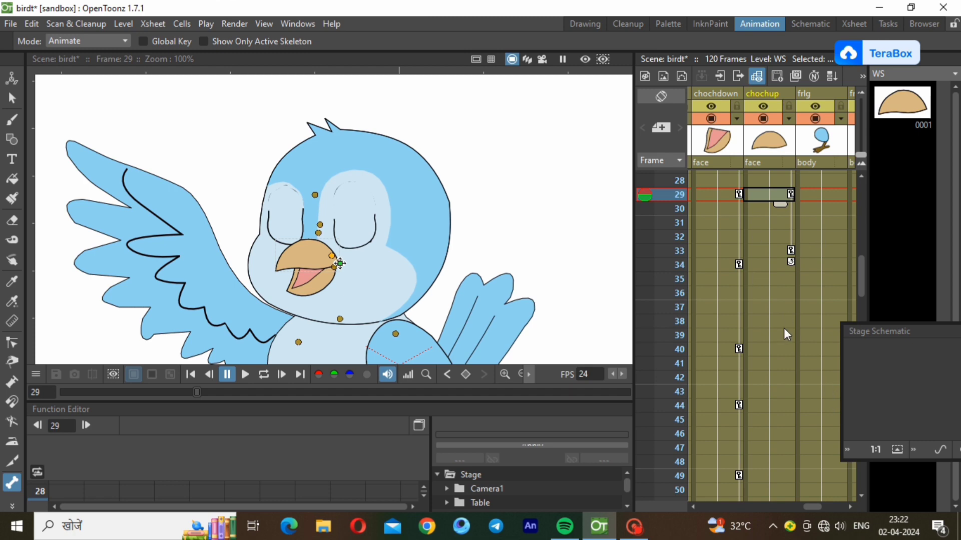
left_click(781, 346)
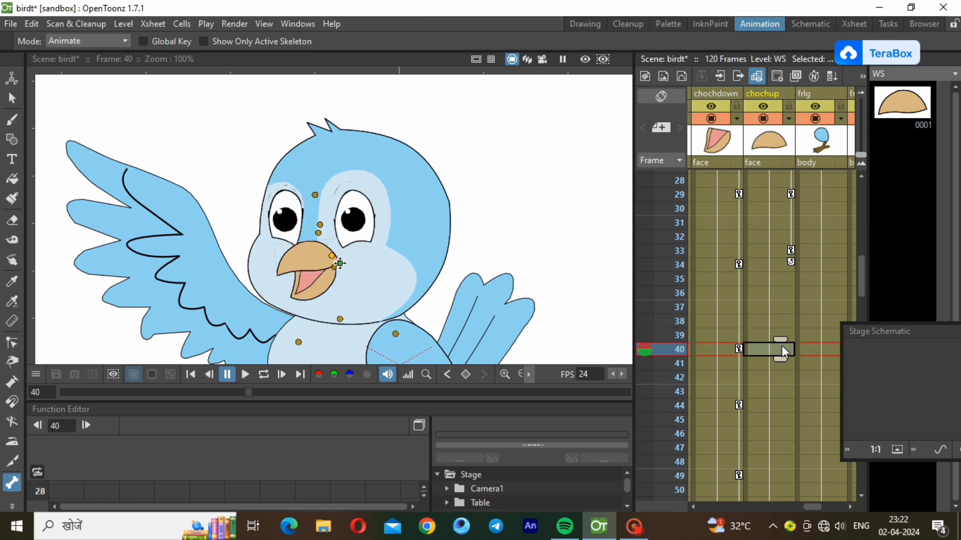
key("ctrl+v")
left_click(790, 476)
key("ctrl+v")
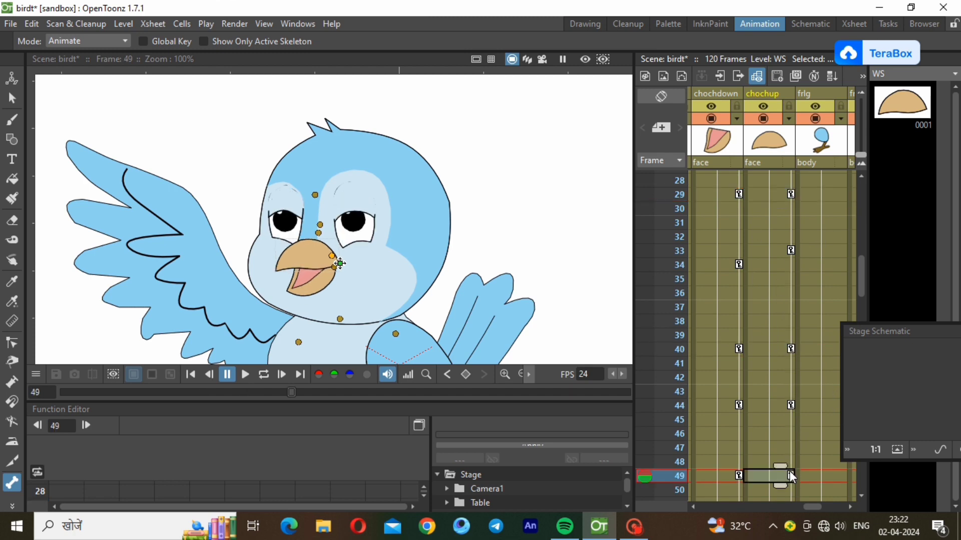
Paste the beak keys at frames 60, 69, 80 and 89
scroll(861, 494, "down", 6)
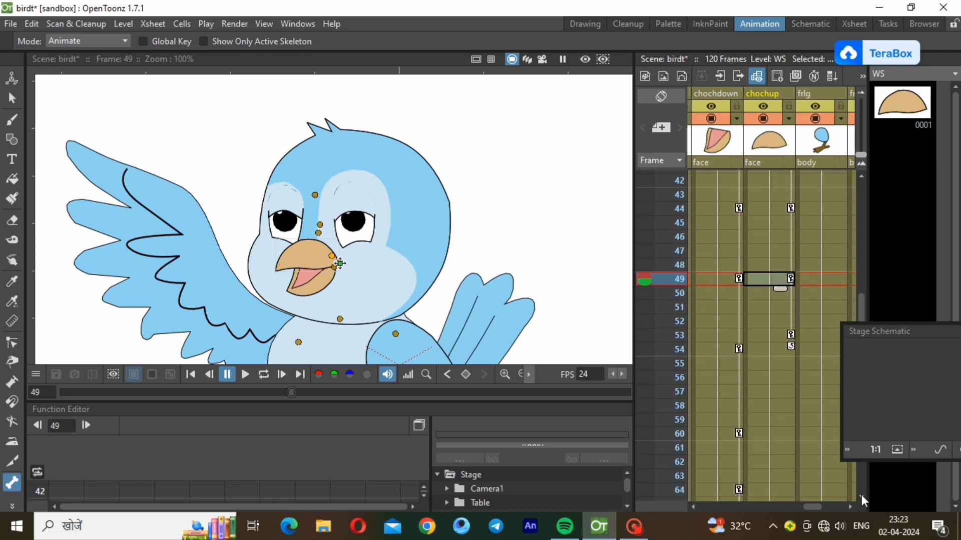
left_click(785, 363)
key("ctrl+v")
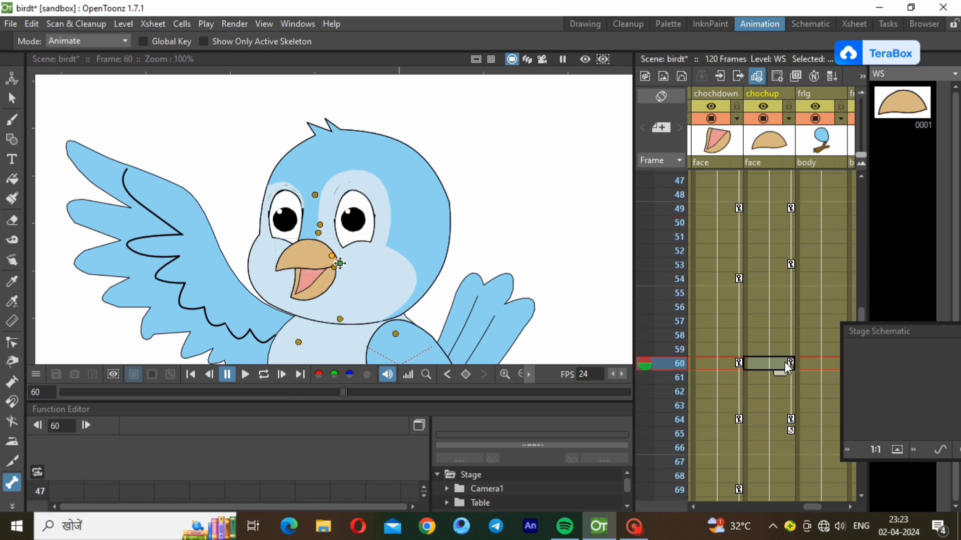
left_click(786, 490)
key("ctrl+v")
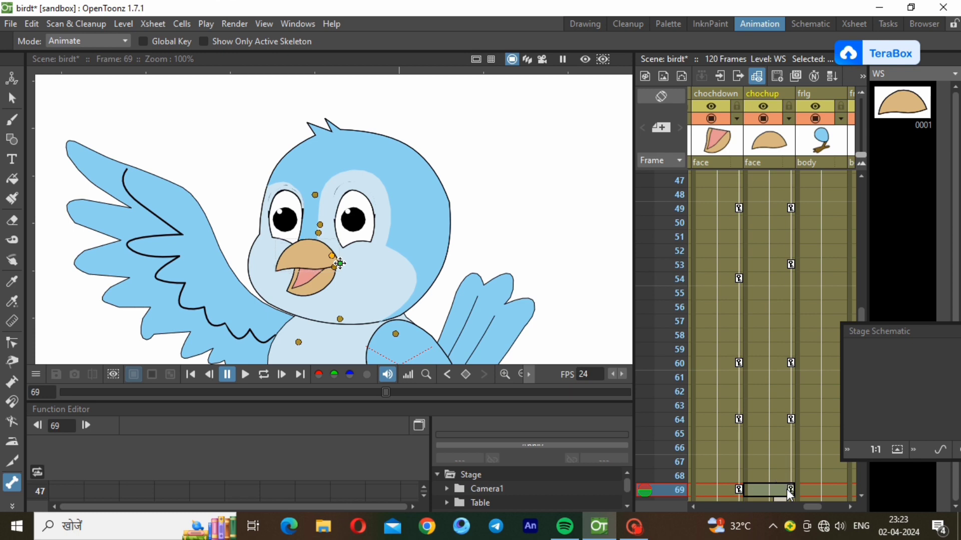
scroll(862, 494, "down", 7)
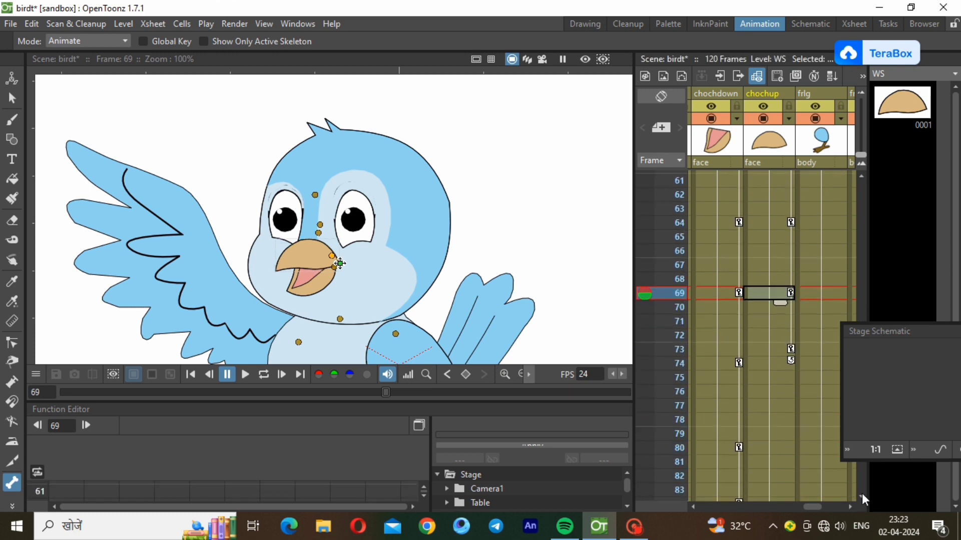
left_click(784, 323)
key("ctrl+v")
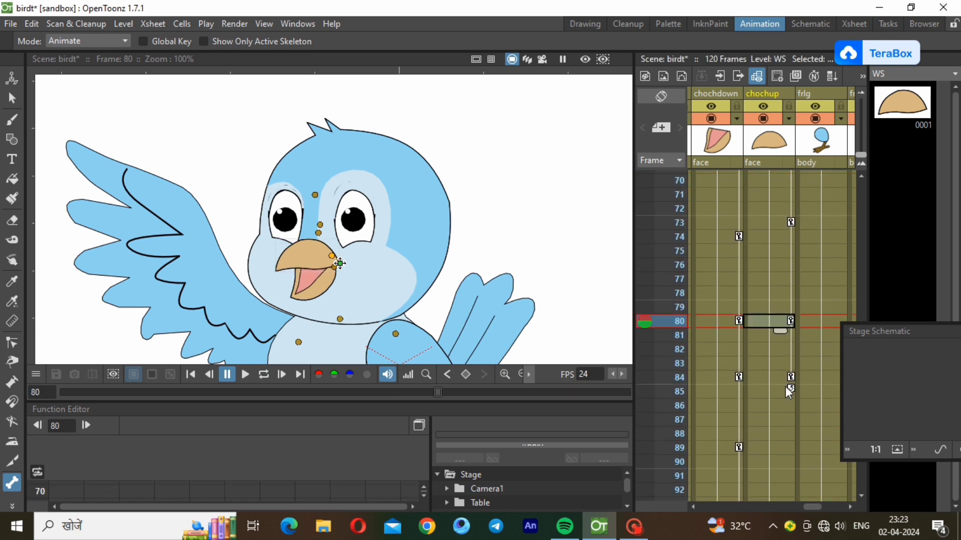
left_click(788, 446)
key("ctrl+v")
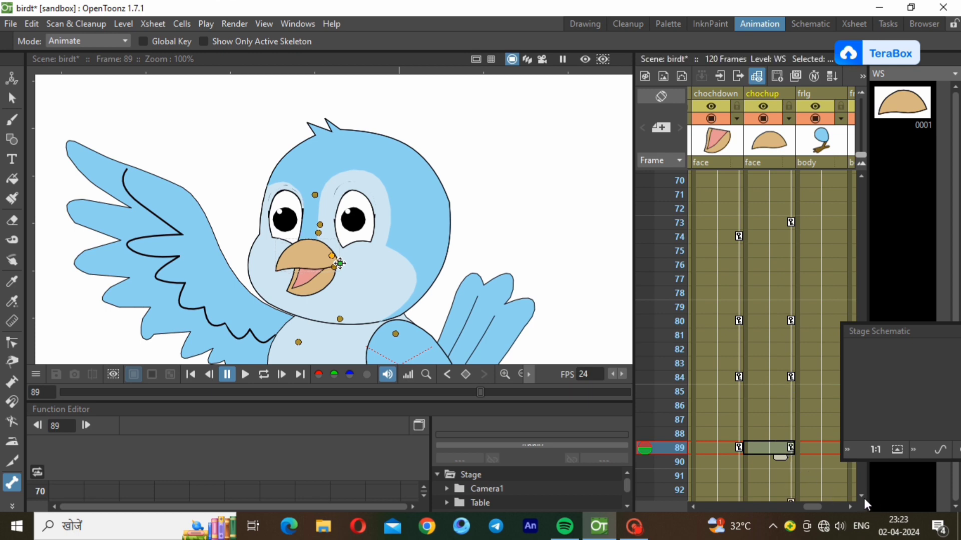
Paste the final set of beak keys at frame 109
scroll(864, 499, "down", 1)
scroll(864, 499, "down", 2)
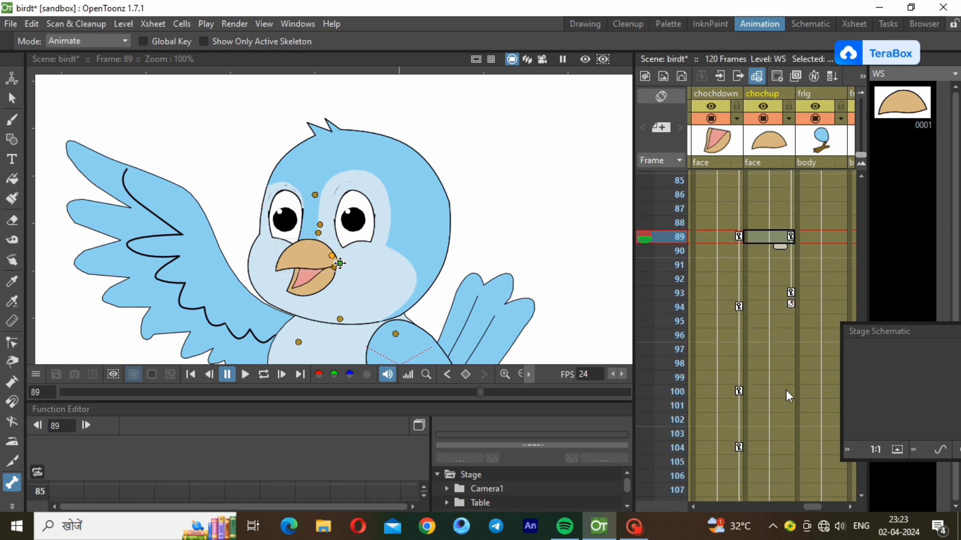
left_click(786, 392)
scroll(860, 494, "down", 4)
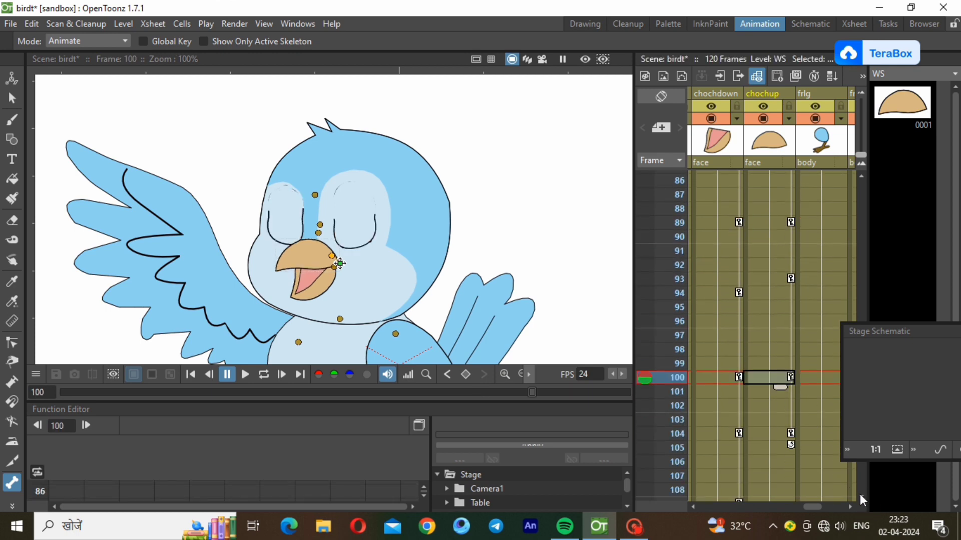
left_click(779, 349)
key("ctrl+v")
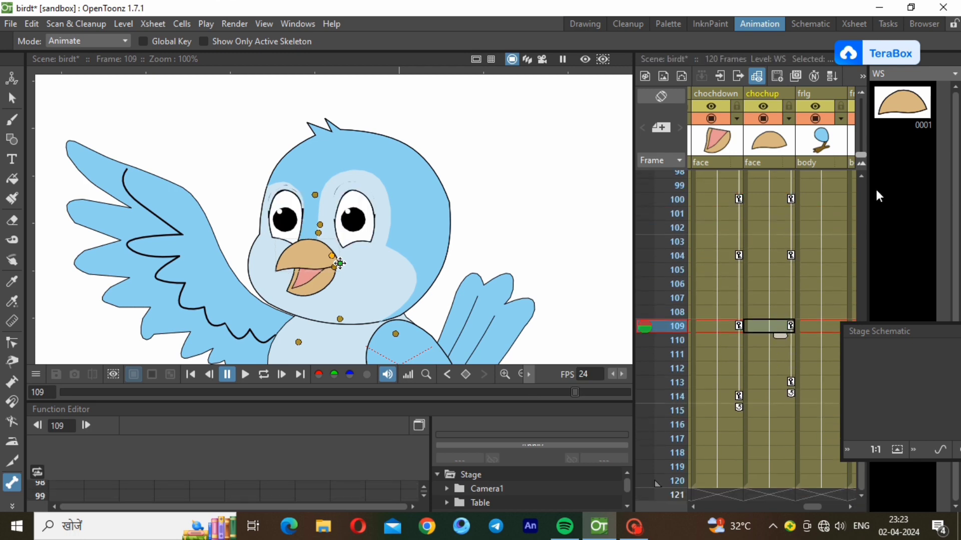
left_click(862, 177)
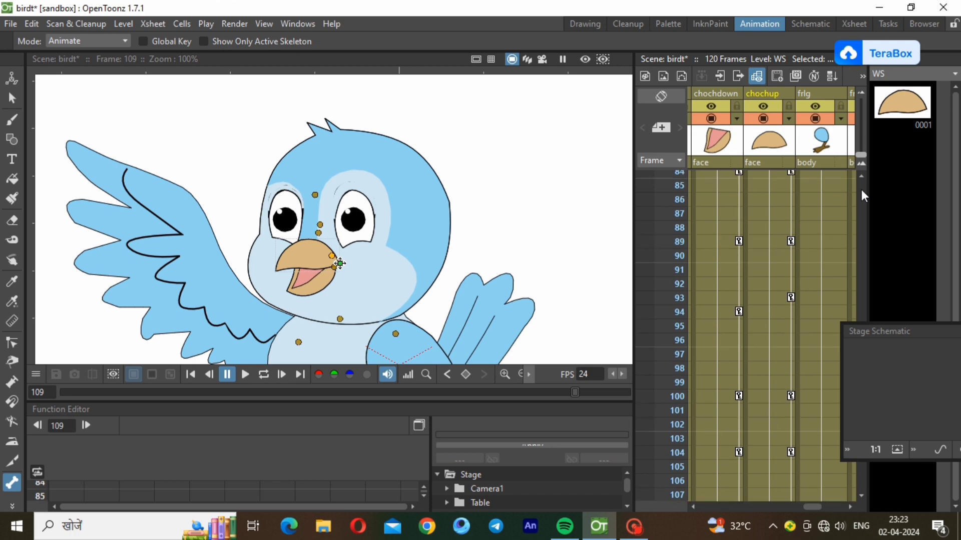
left_click(861, 190)
Loop-play the beak animation, pause it, and return to frame 1 with the whole bird in view
left_click(770, 168)
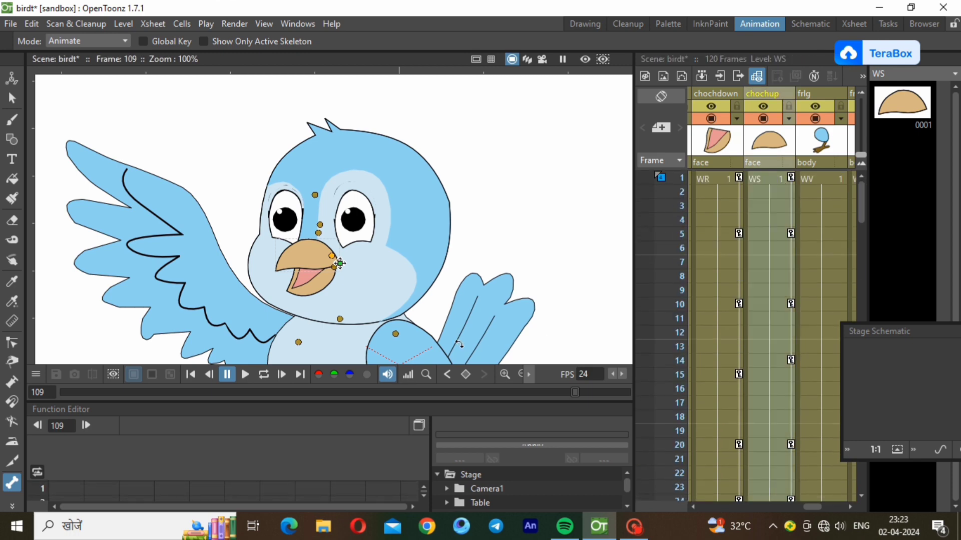
left_click(246, 375)
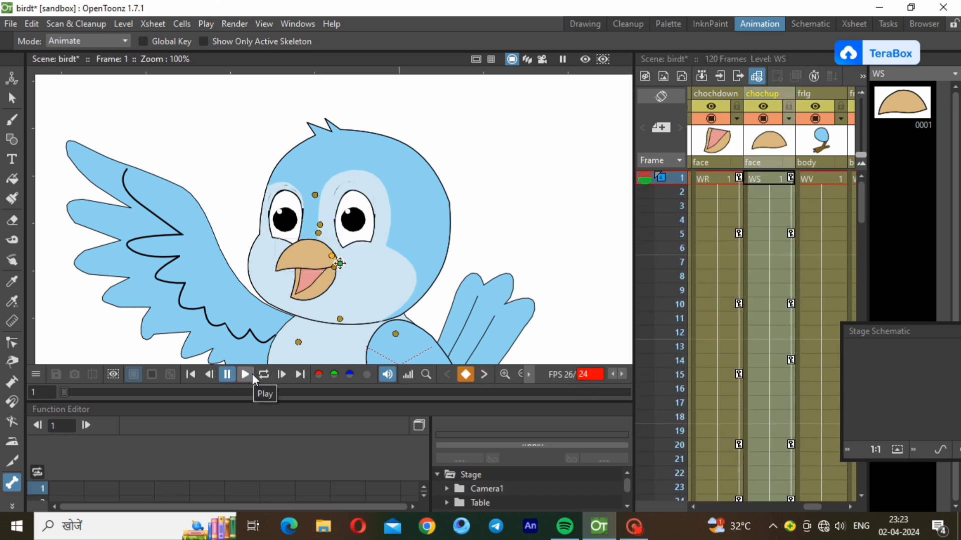
left_click(252, 374)
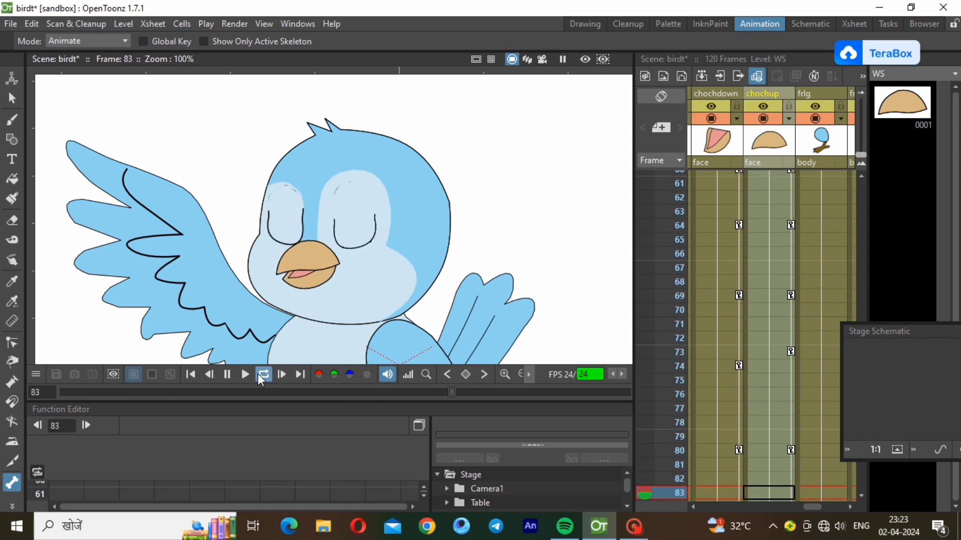
left_click(258, 375)
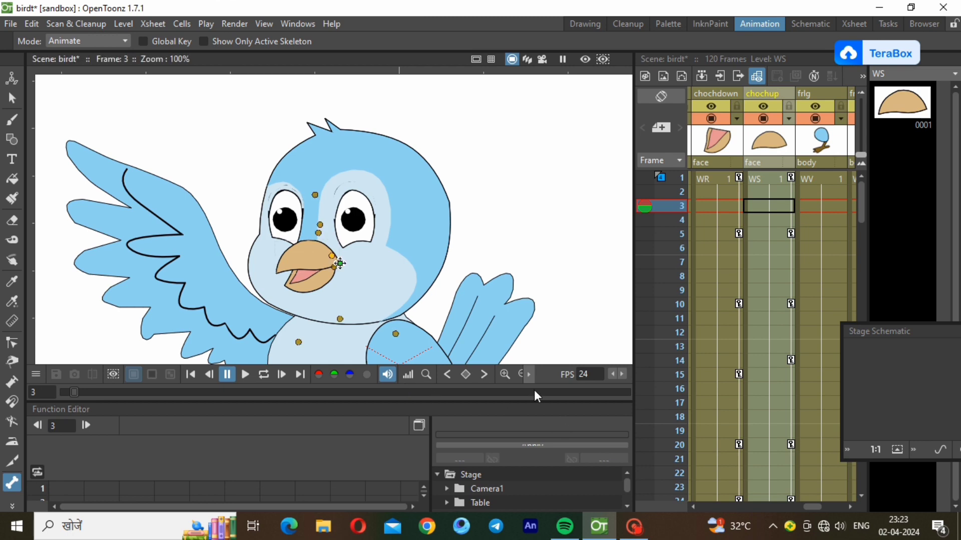
left_click(771, 179)
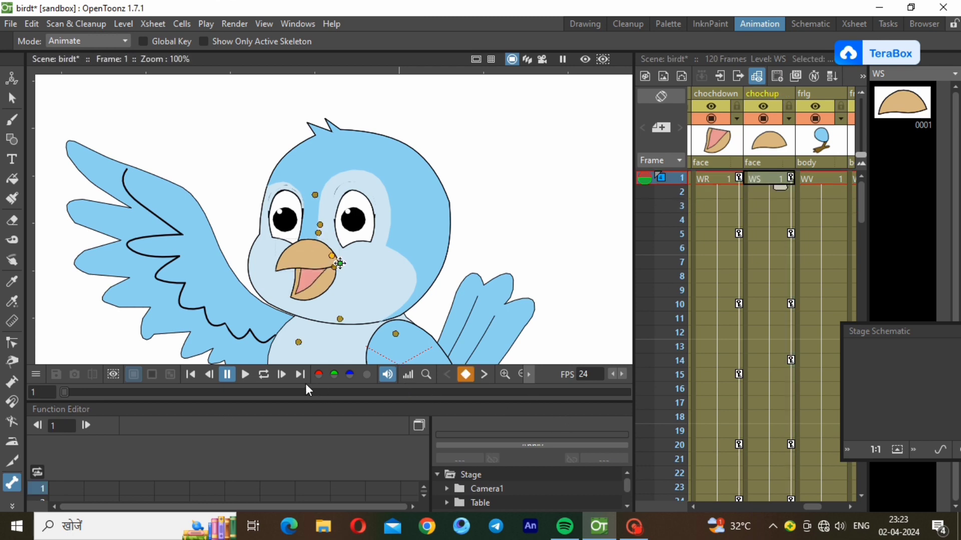
left_click(517, 374)
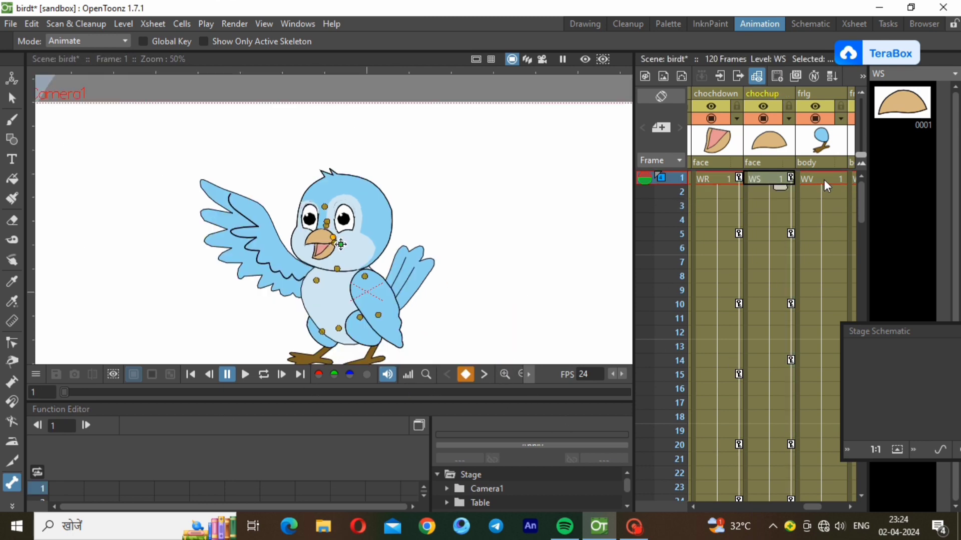
Set a starting head key at frame 1 and tilt the head counterclockwise at frame 7
left_click_drag(813, 507, 755, 491)
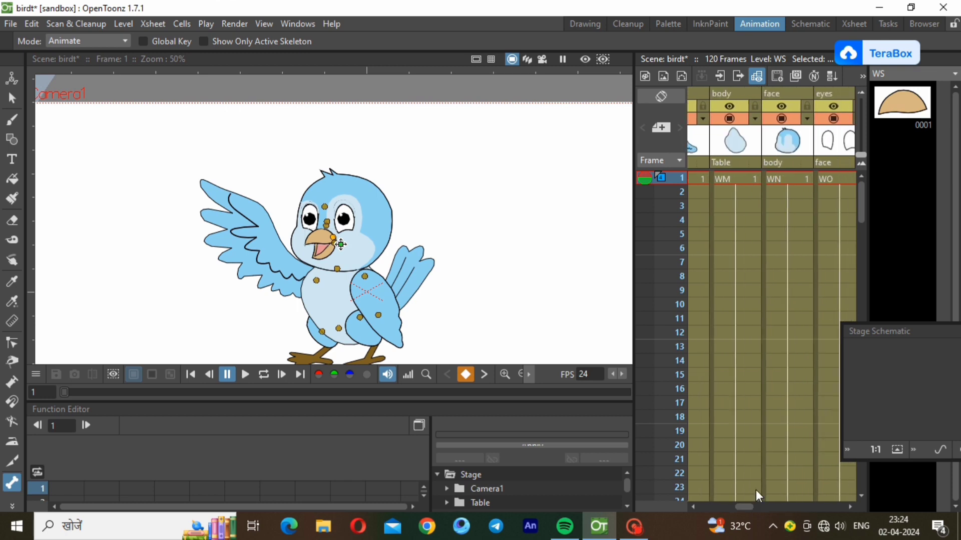
right_click(794, 180)
left_click(821, 172)
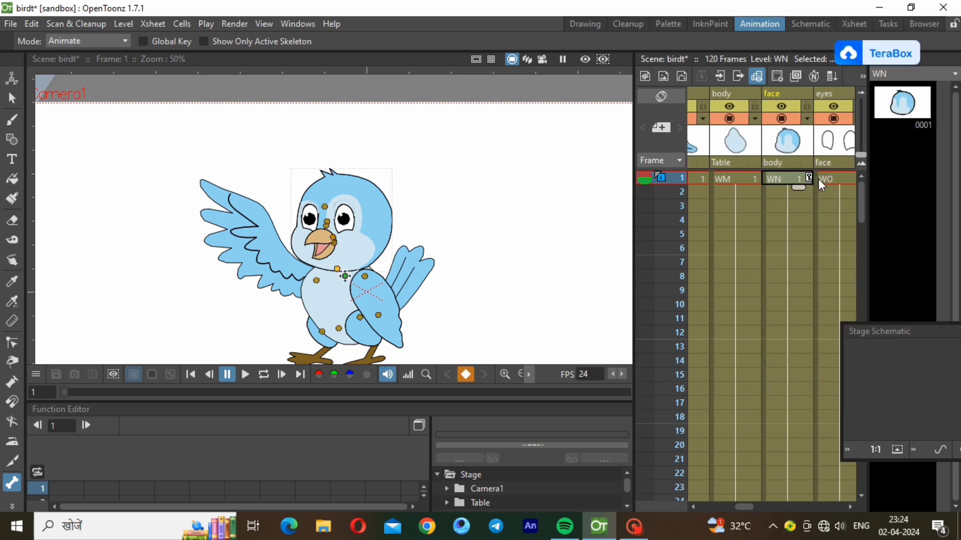
left_click(790, 234)
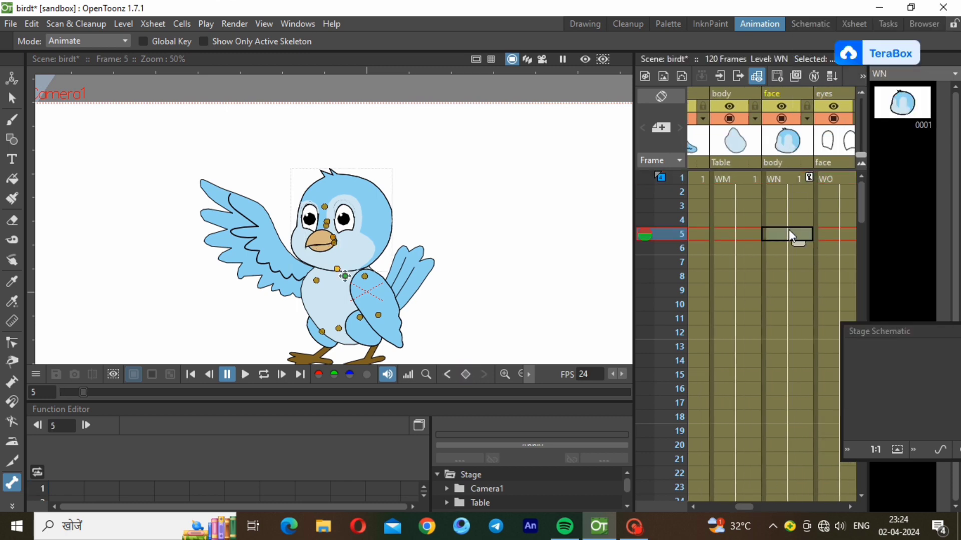
left_click(793, 261)
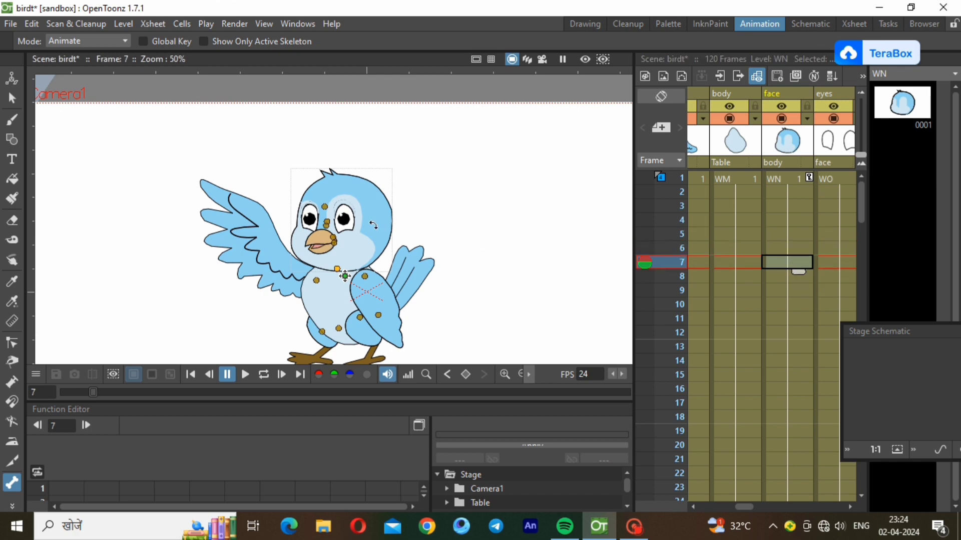
left_click_drag(376, 224, 370, 220)
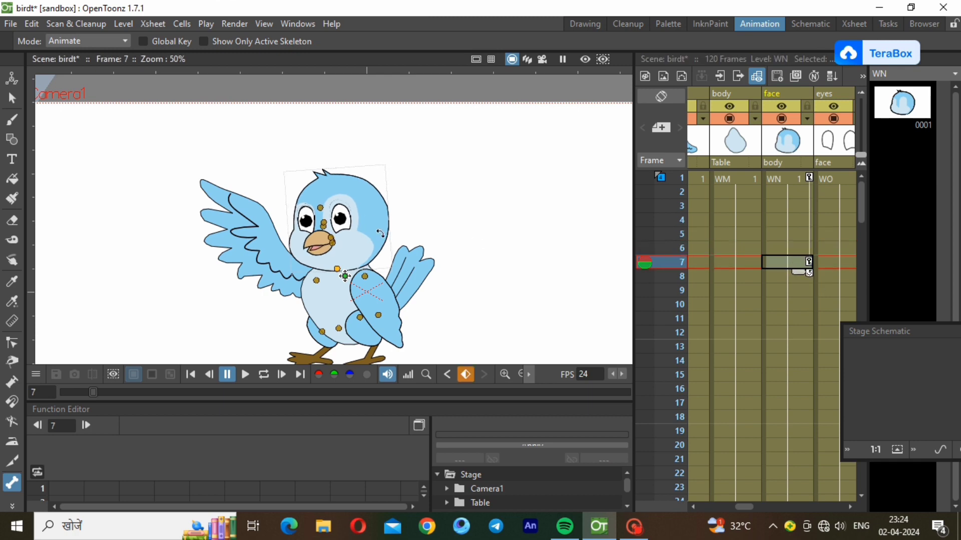
Hold the head tilt with a key at frame 13 and turn it upright at frame 20
left_click(803, 350)
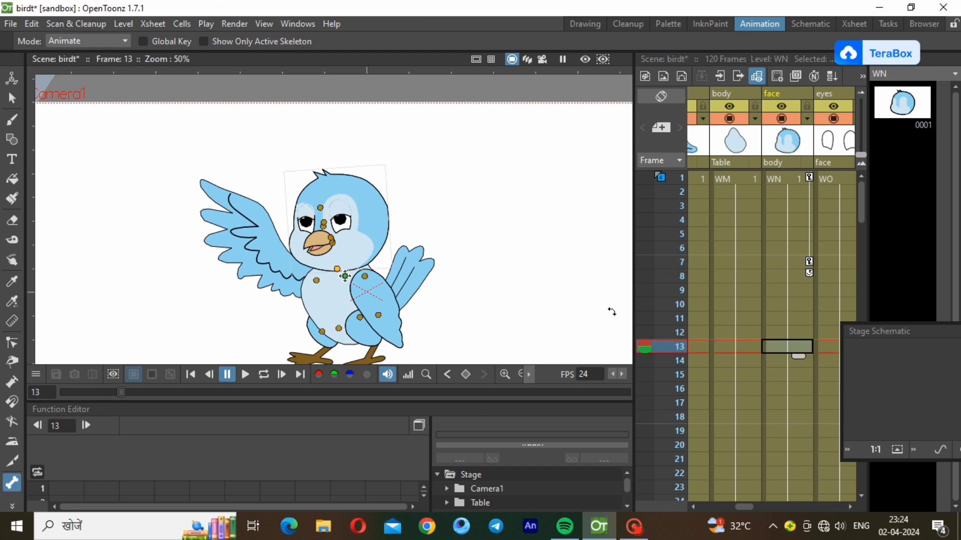
right_click(766, 350)
left_click(814, 166)
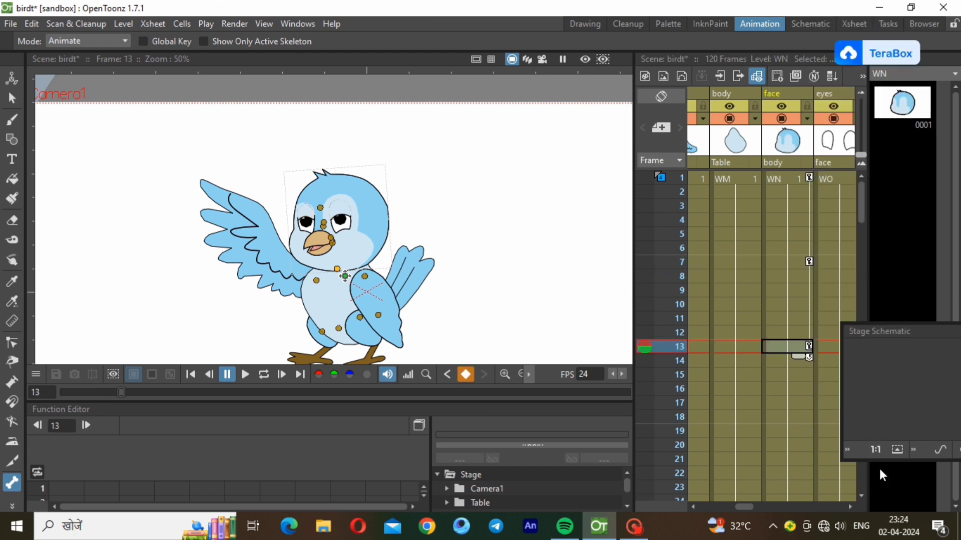
left_click(797, 445)
left_click_drag(375, 215, 377, 222)
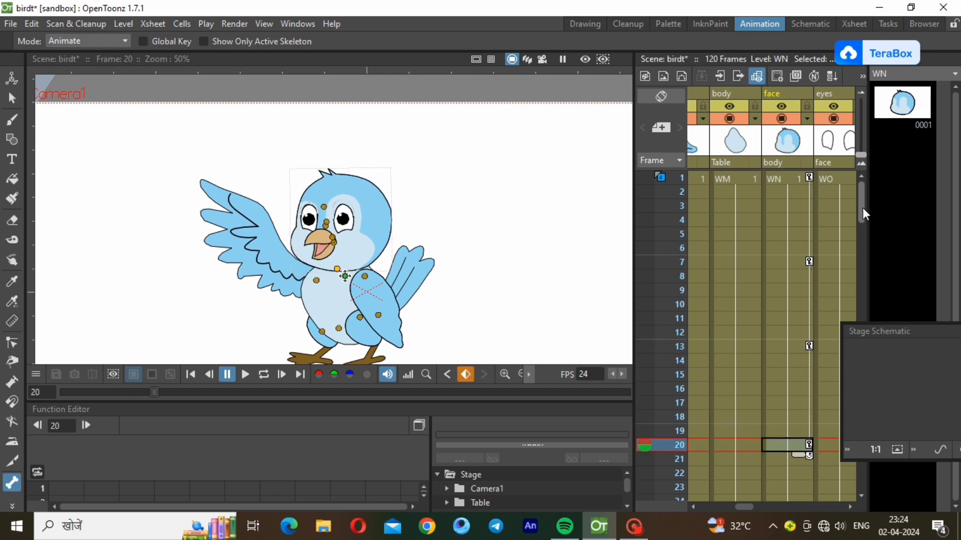
Add a head hold key at frame 26 and tilt the head slightly at frame 34
left_click_drag(863, 208, 864, 248)
left_click(796, 327)
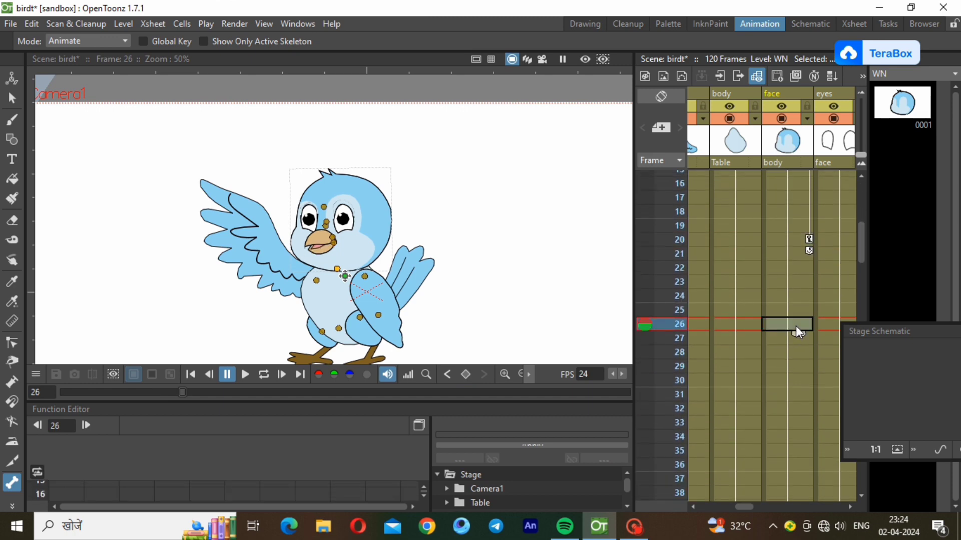
right_click(796, 327)
left_click(826, 173)
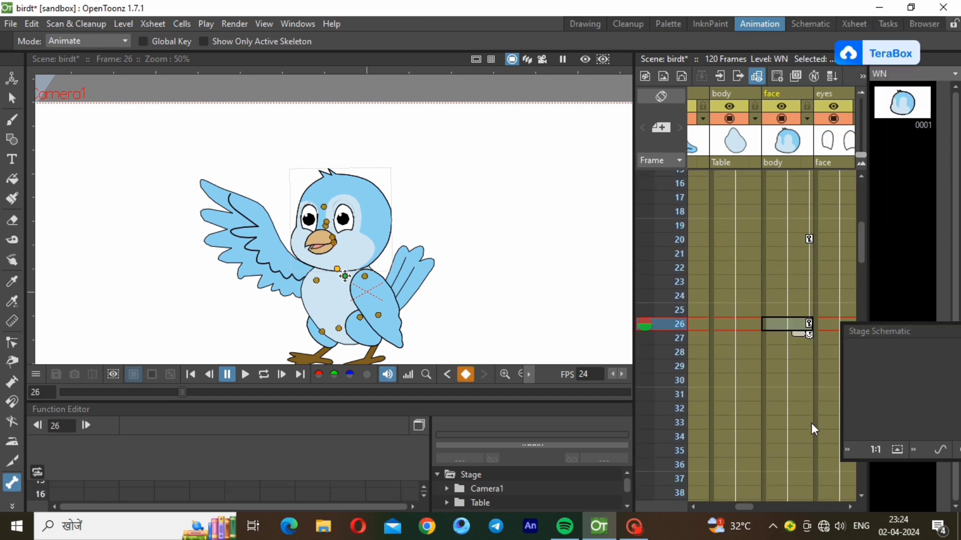
left_click(809, 436)
left_click_drag(382, 213, 379, 212)
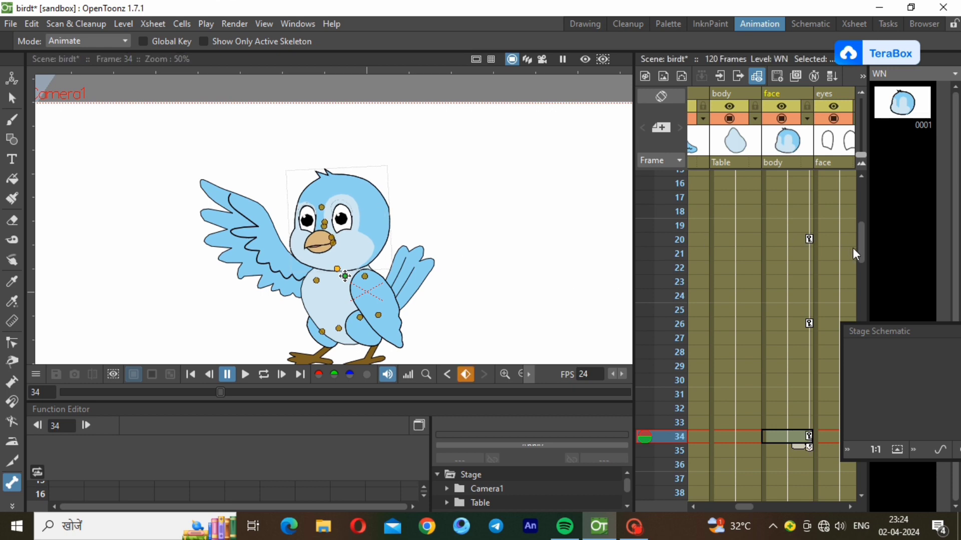
Add a hold key at frame 42 and rotate the head back upright at frame 50
left_click_drag(860, 251, 860, 296)
left_click(787, 315)
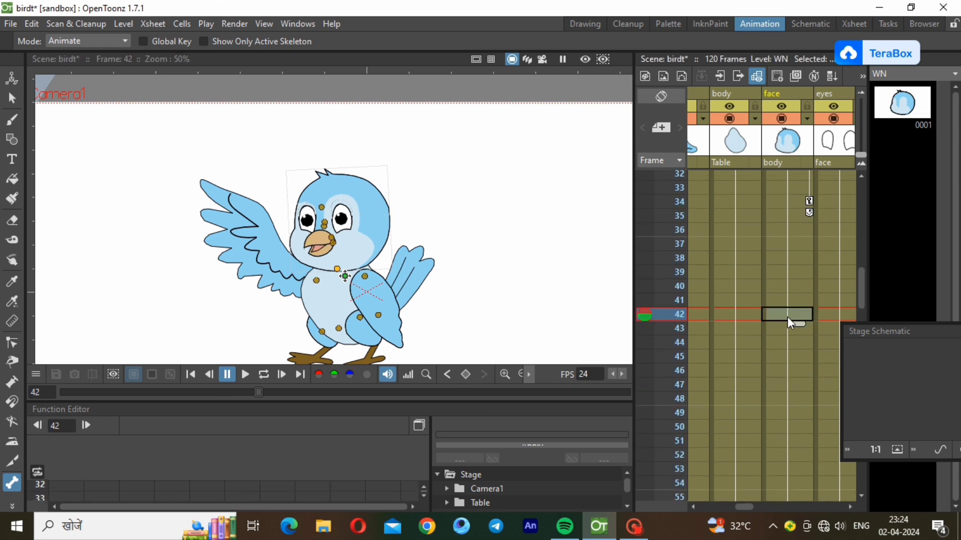
right_click(787, 317)
left_click(821, 170)
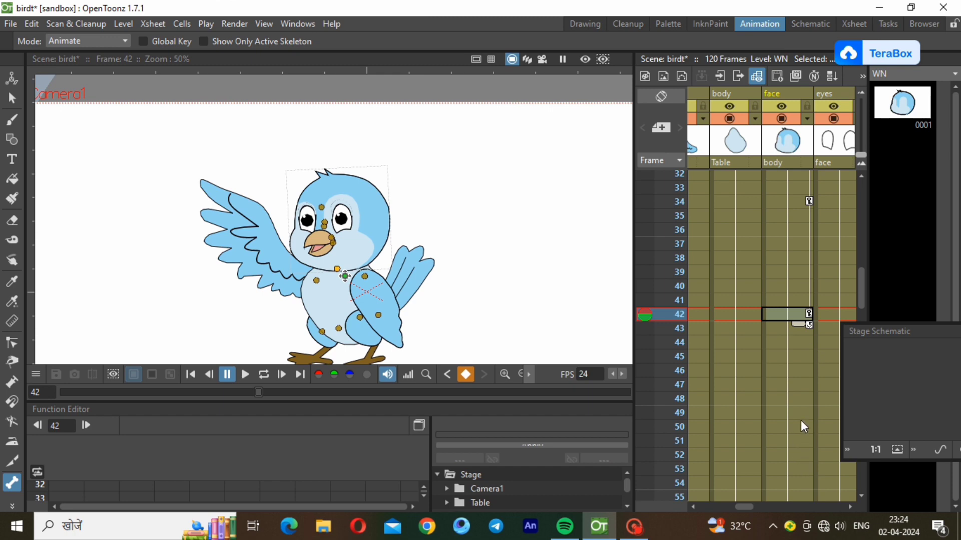
left_click(802, 426)
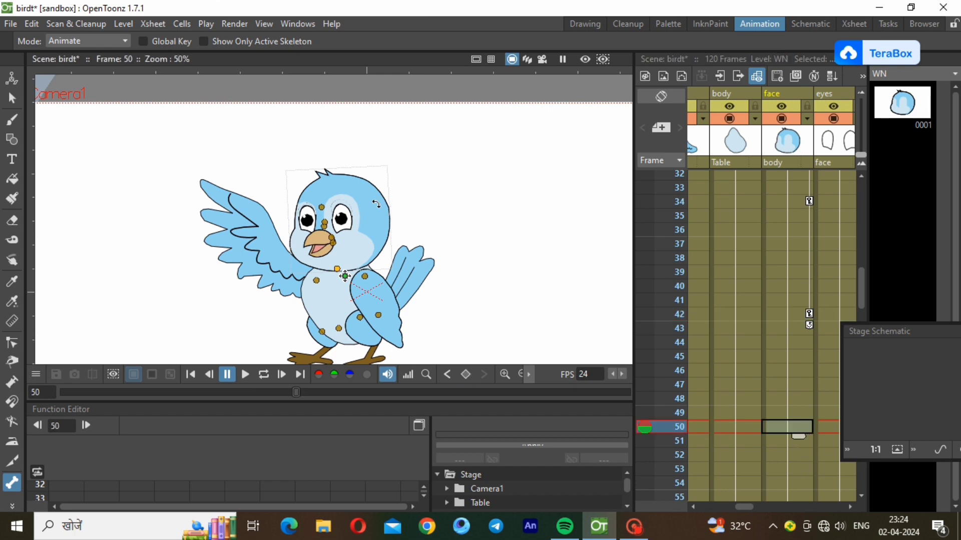
left_click_drag(377, 204, 382, 205)
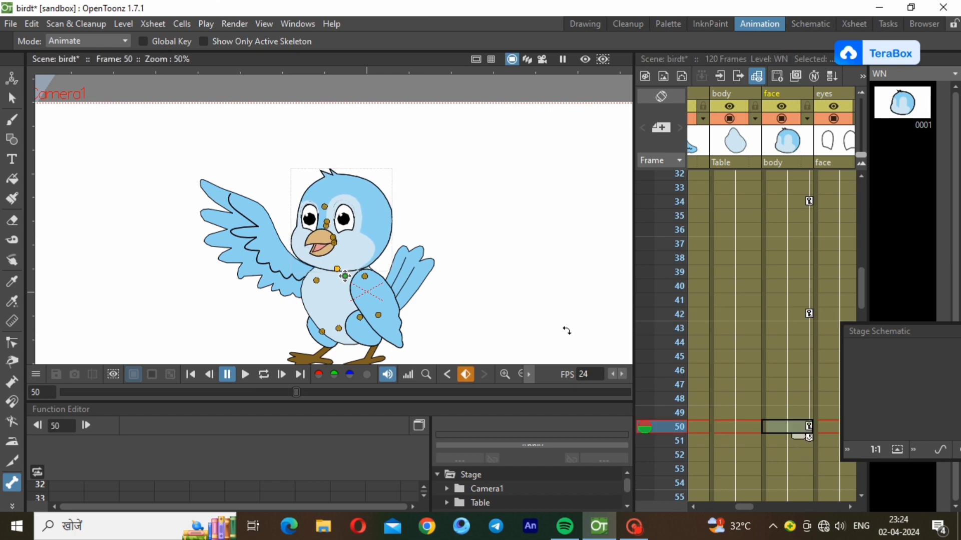
Add a hold key at frame 58 and rotate the head at frame 65
left_click_drag(860, 293, 866, 336)
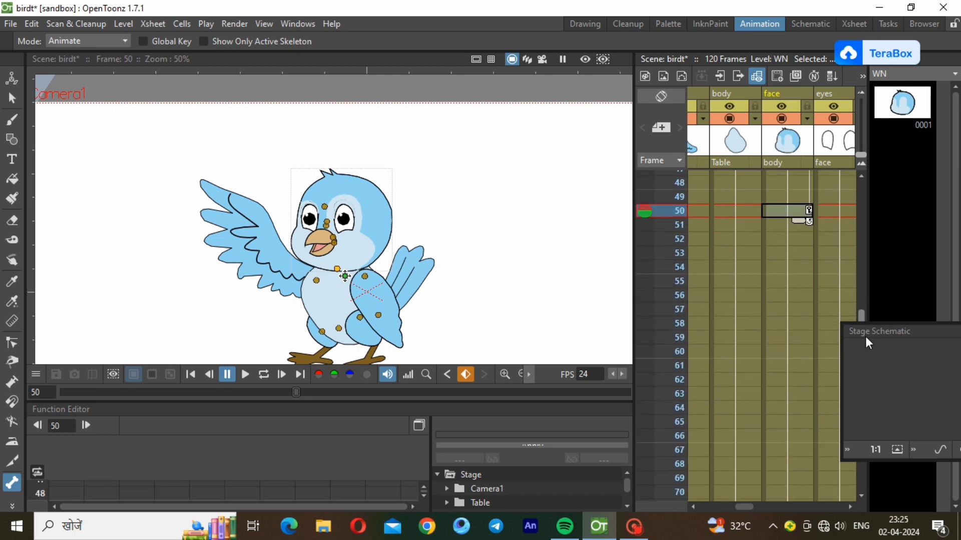
left_click(792, 317)
right_click(792, 316)
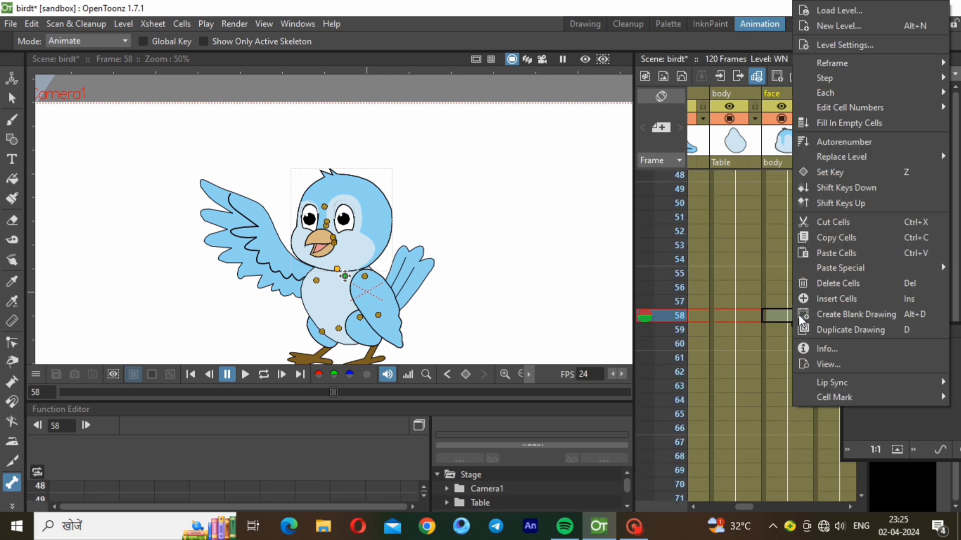
left_click(843, 175)
left_click(797, 415)
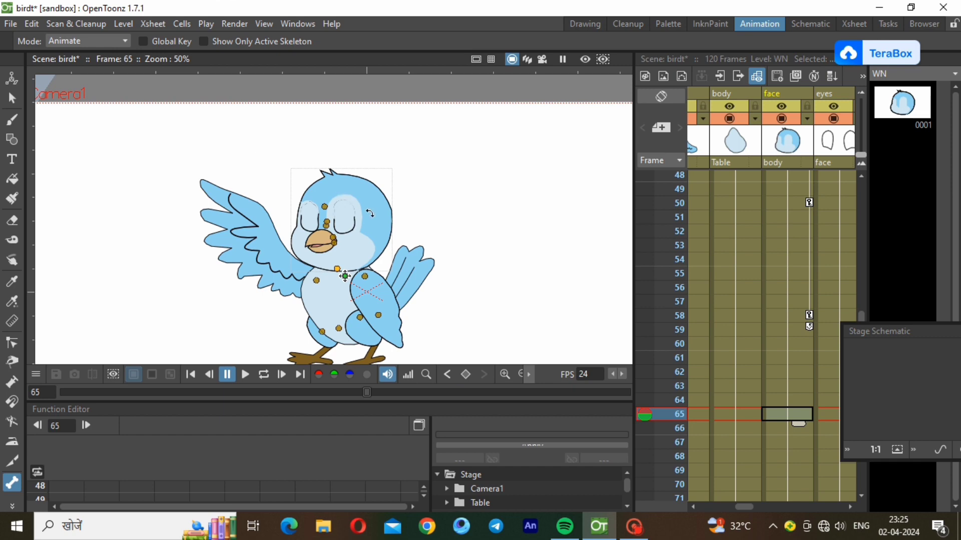
left_click_drag(371, 214, 366, 212)
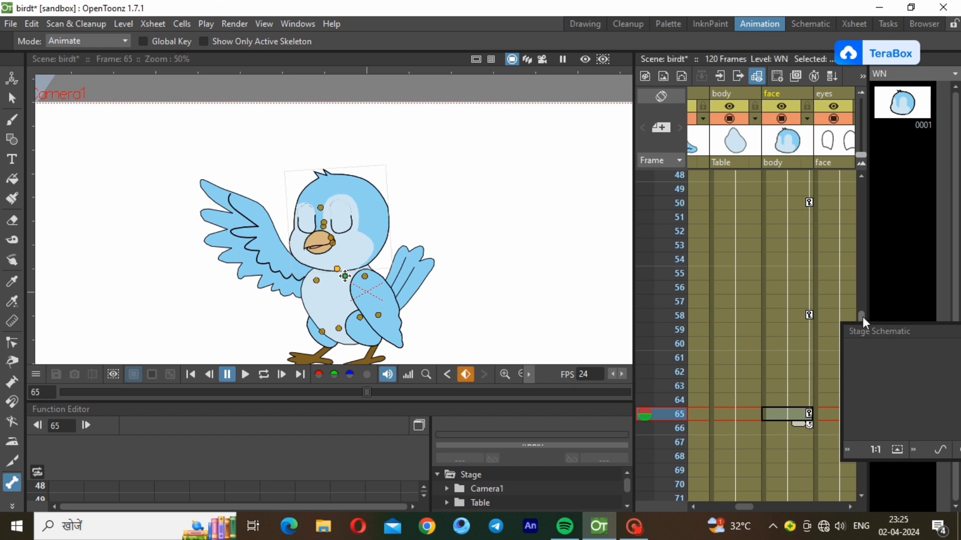
Add a hold key at frame 73 and tilt the head slightly at frame 82
left_click_drag(862, 316, 843, 356)
left_click(799, 334)
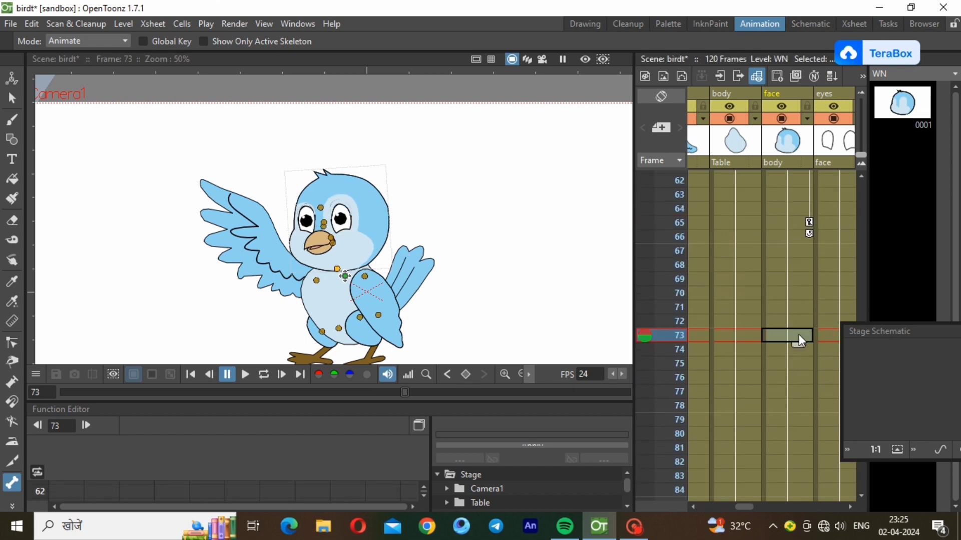
right_click(799, 334)
left_click(846, 187)
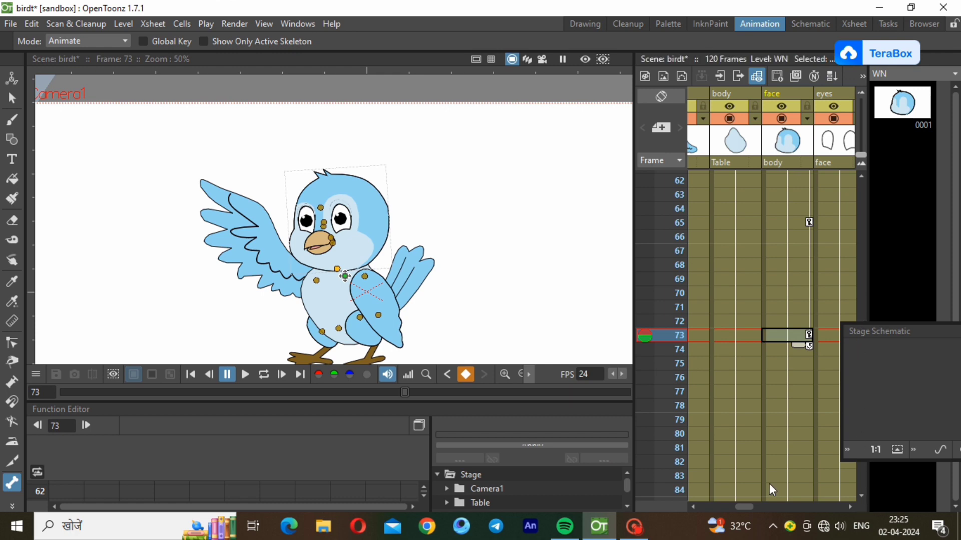
left_click(796, 460)
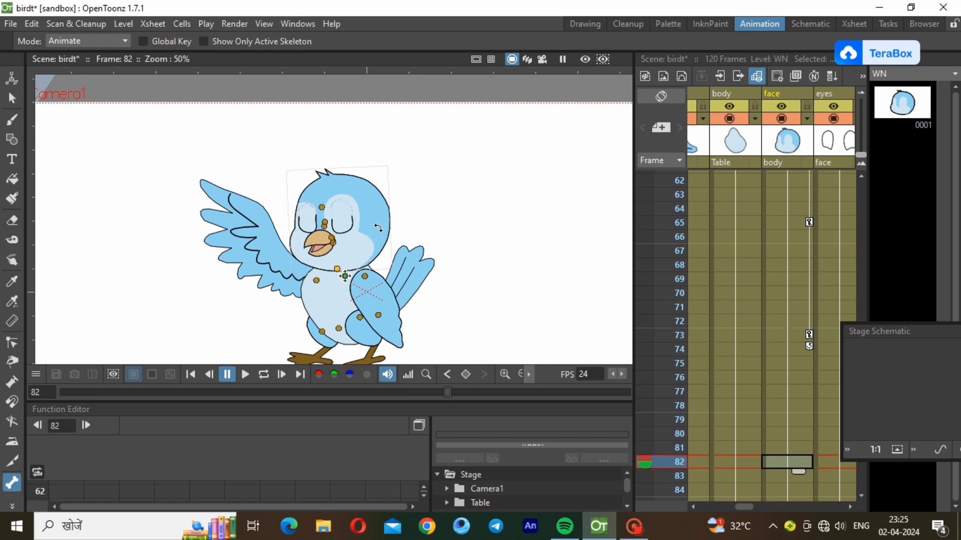
left_click_drag(378, 228, 380, 232)
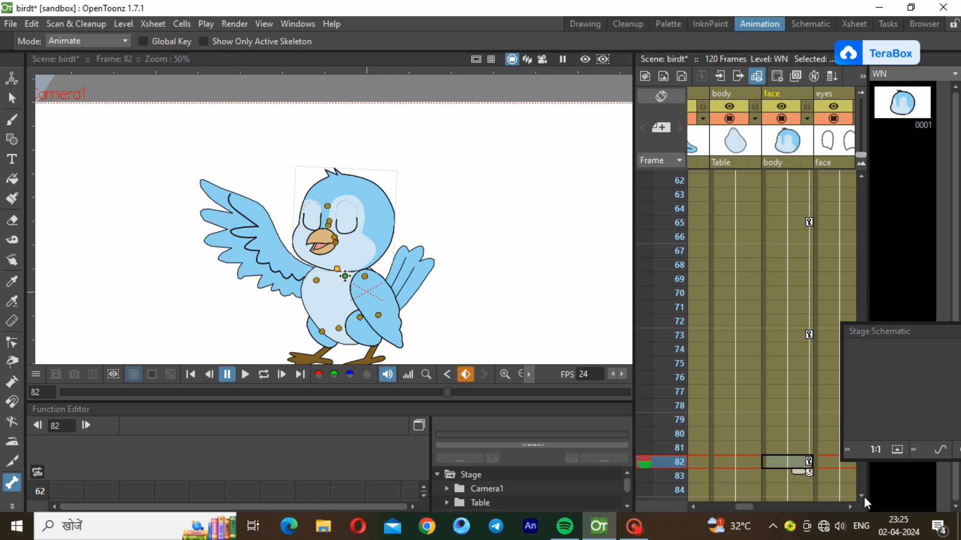
Add a hold key at frame 90 and tilt the head counterclockwise at frame 98
scroll(864, 497, "down", 2)
scroll(864, 497, "down", 4)
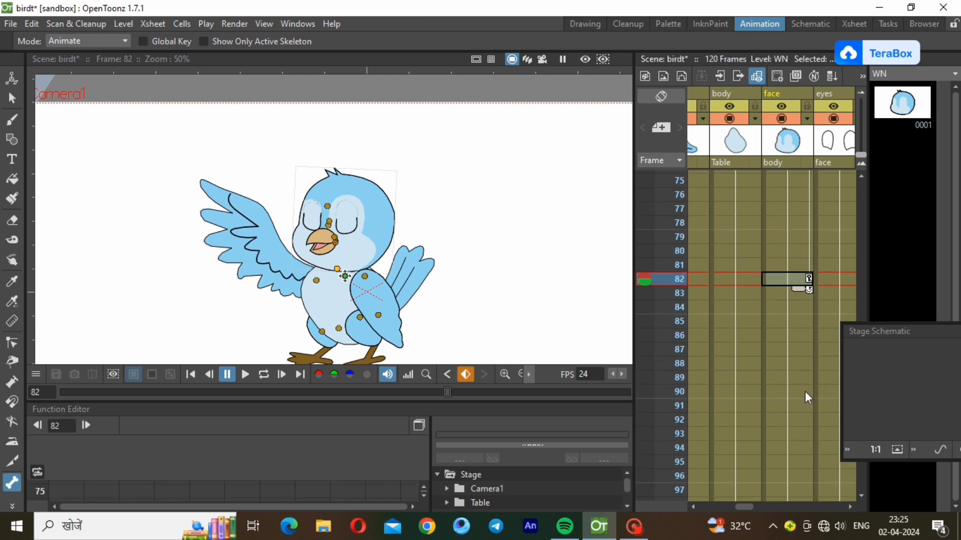
right_click(805, 392)
left_click(850, 173)
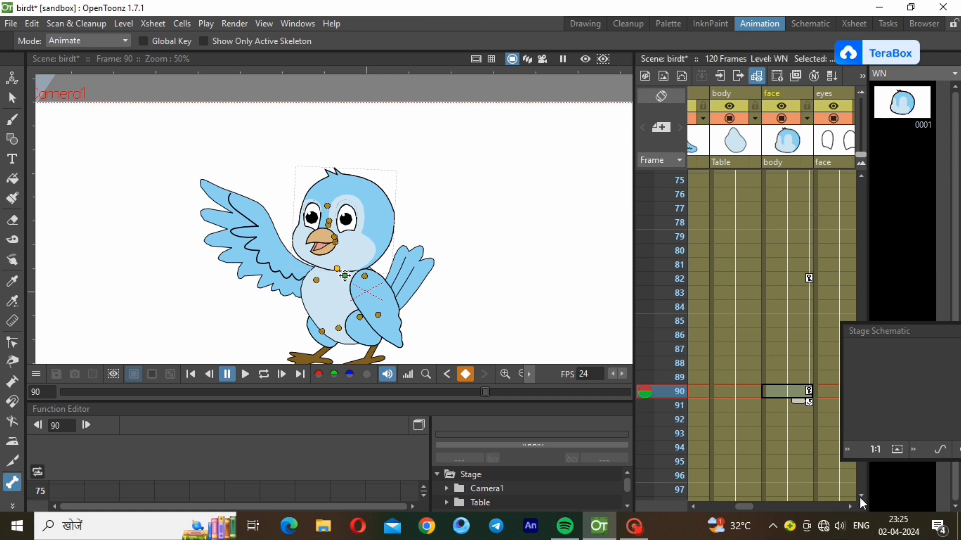
scroll(860, 497, "down", 3)
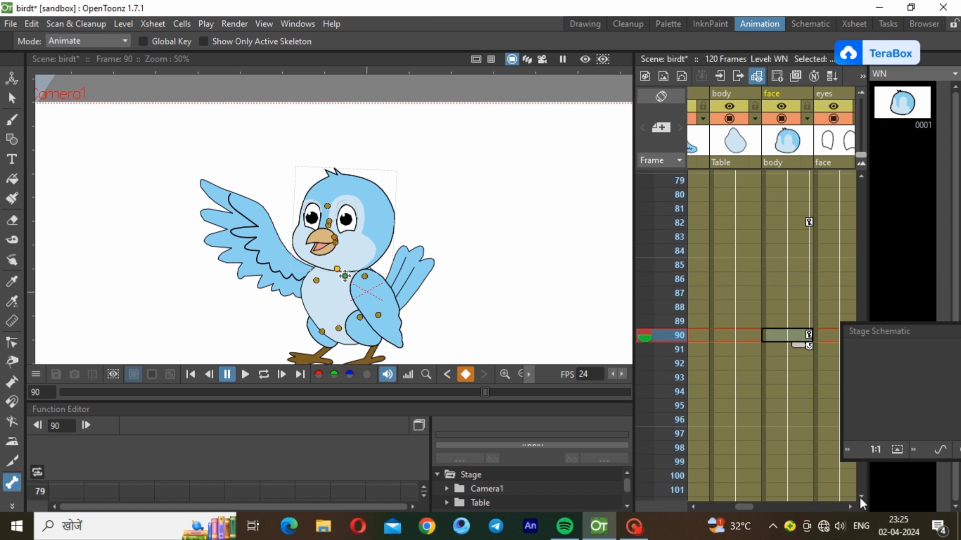
left_click(799, 391)
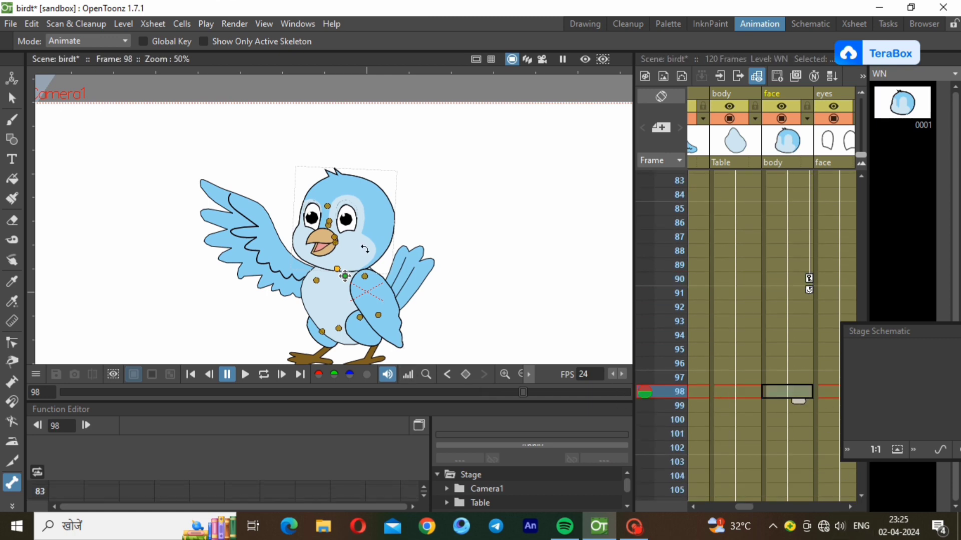
left_click_drag(365, 249, 368, 236)
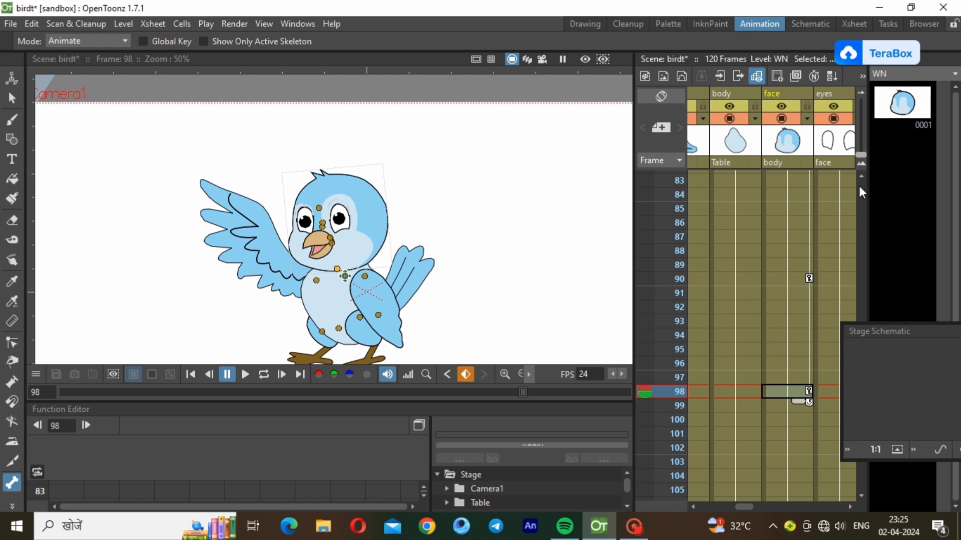
scroll(859, 186, "up", 20)
Play the head-tilt animation on loop from frame 1, then stop and return to frame 1
left_click(787, 181)
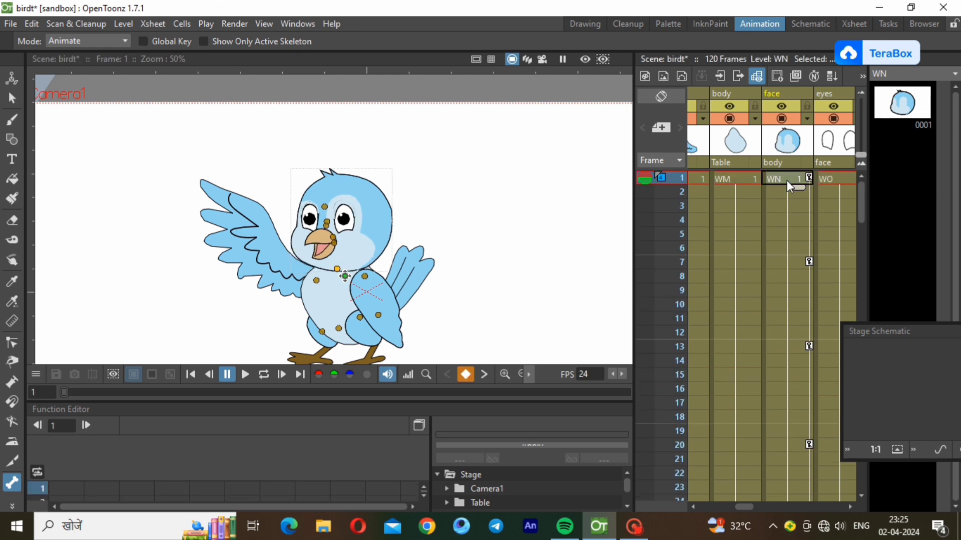
left_click(269, 378)
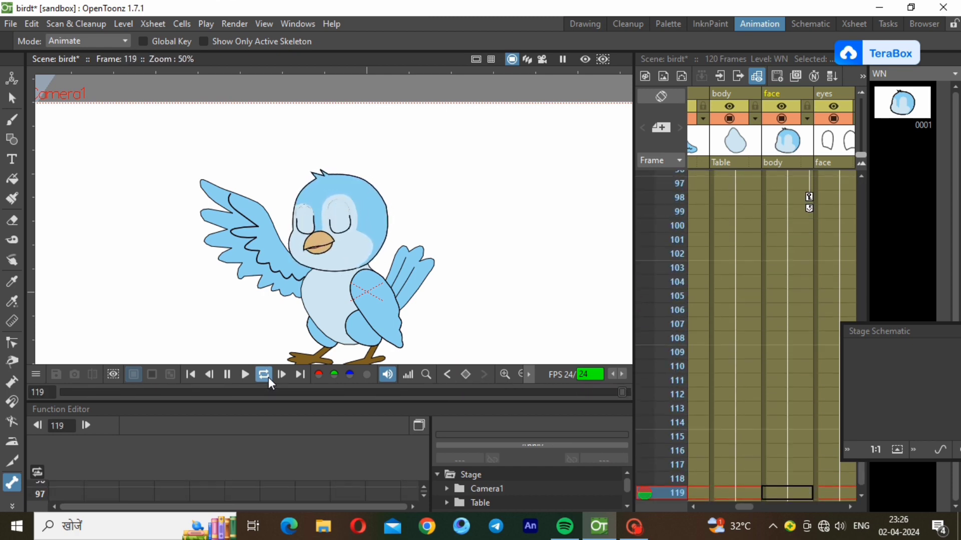
left_click(268, 377)
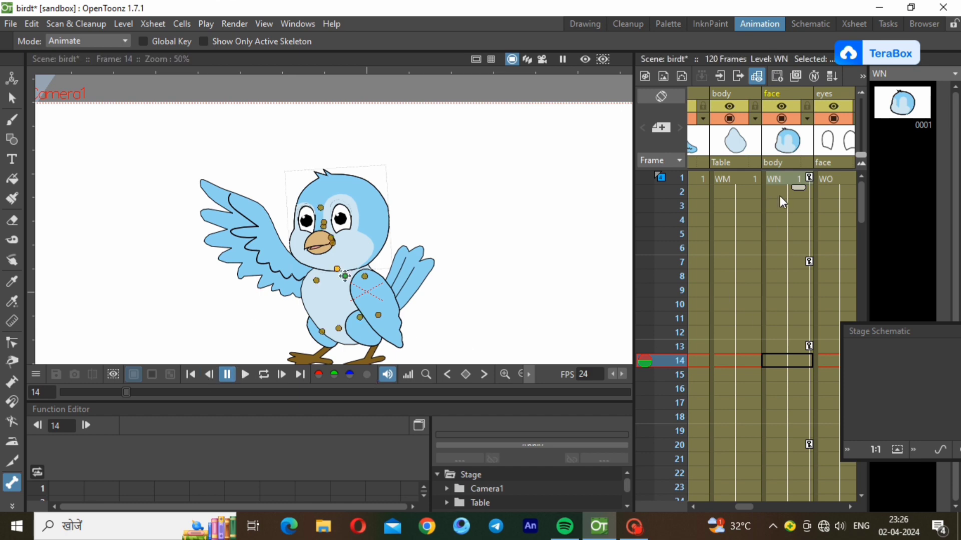
left_click(781, 178)
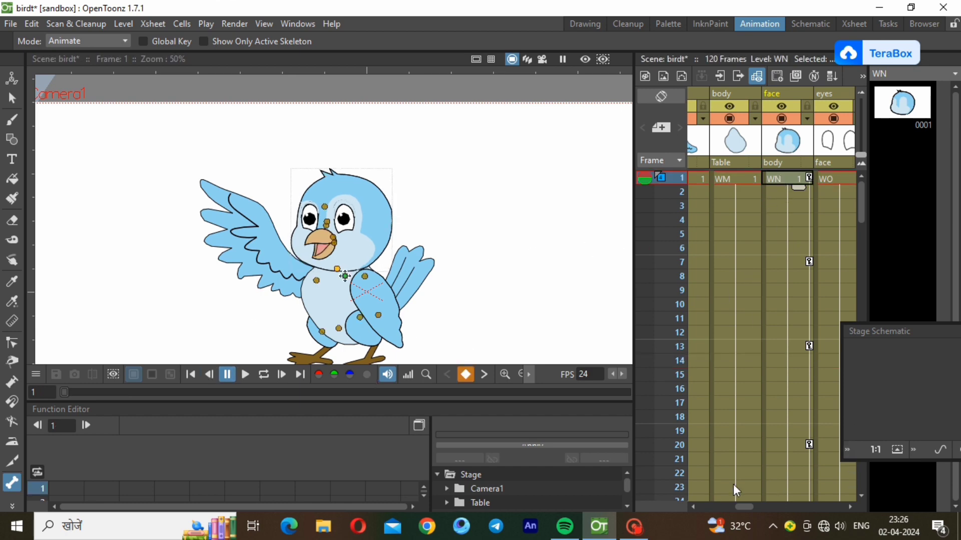
Set a wing key at frame 1 and tilt the left wing slightly at frame 7
left_click_drag(745, 507, 723, 508)
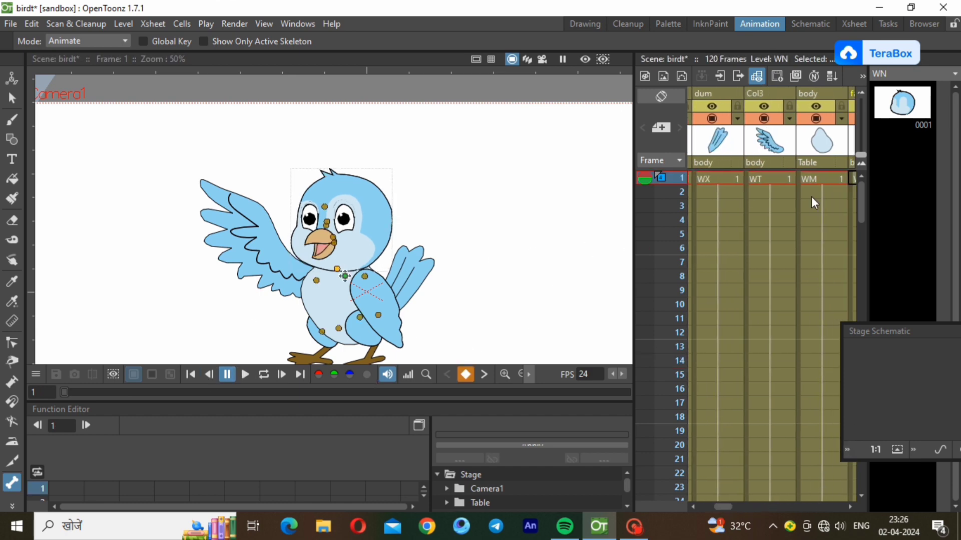
left_click(770, 180)
right_click(767, 179)
left_click(831, 173)
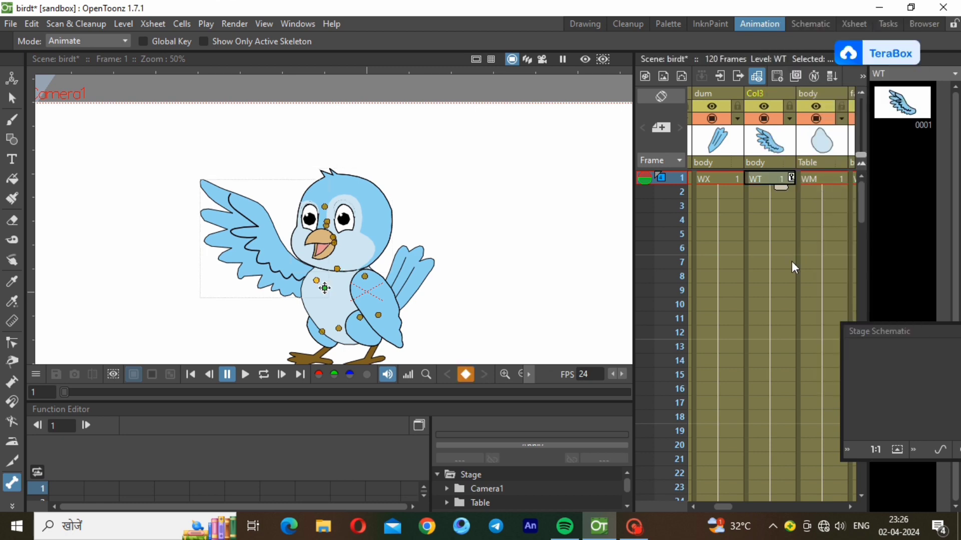
left_click(780, 259)
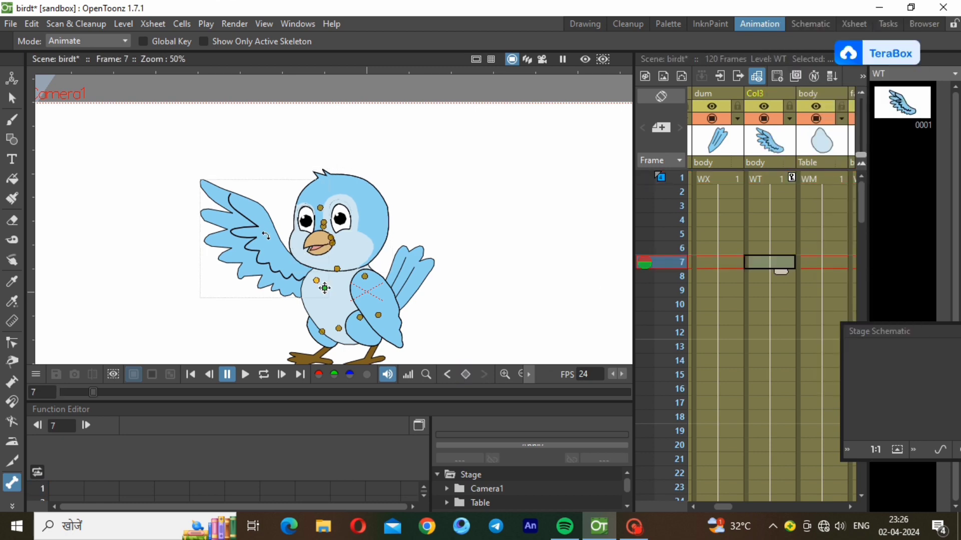
left_click_drag(270, 236, 272, 233)
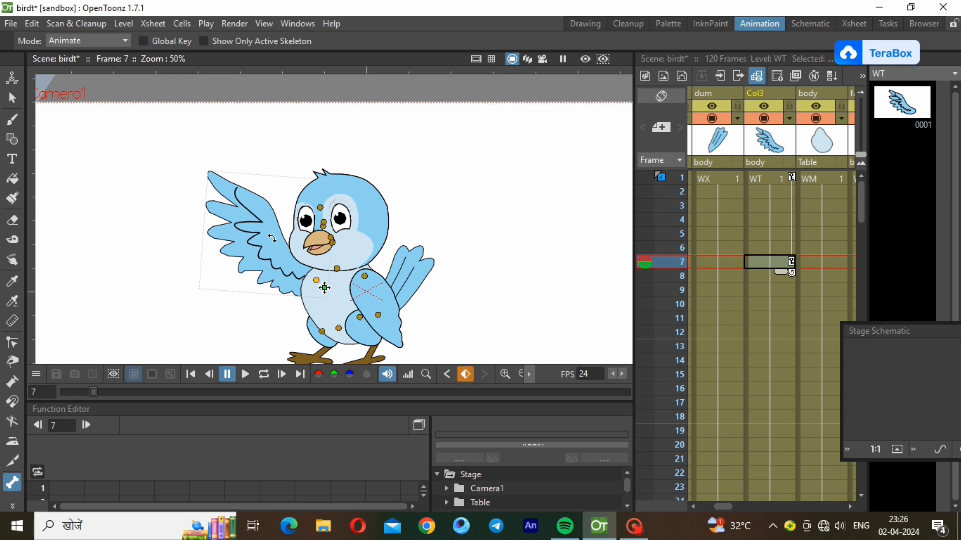
Set a wing key at frame 14 and rotate the wing back upright at frame 22
left_click(781, 360)
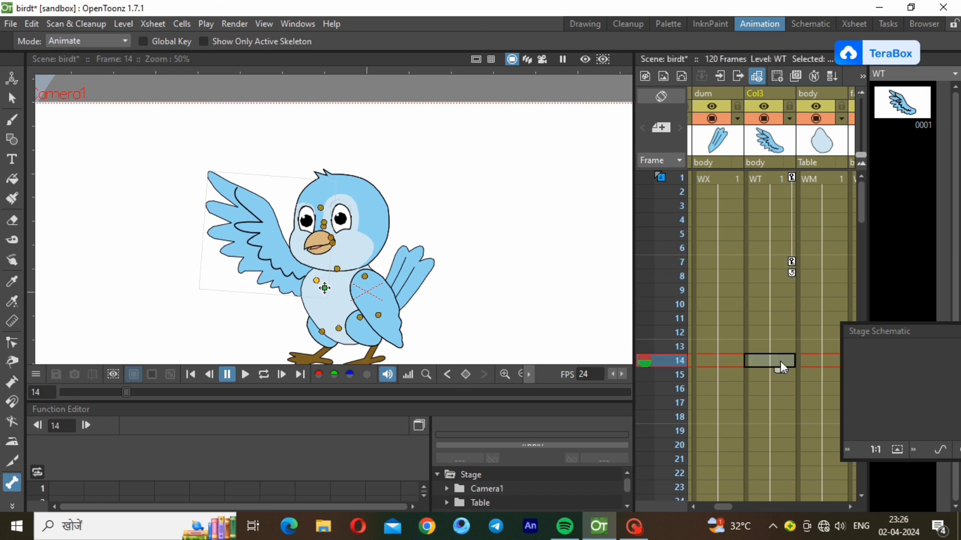
right_click(781, 360)
left_click(860, 189)
left_click(783, 473)
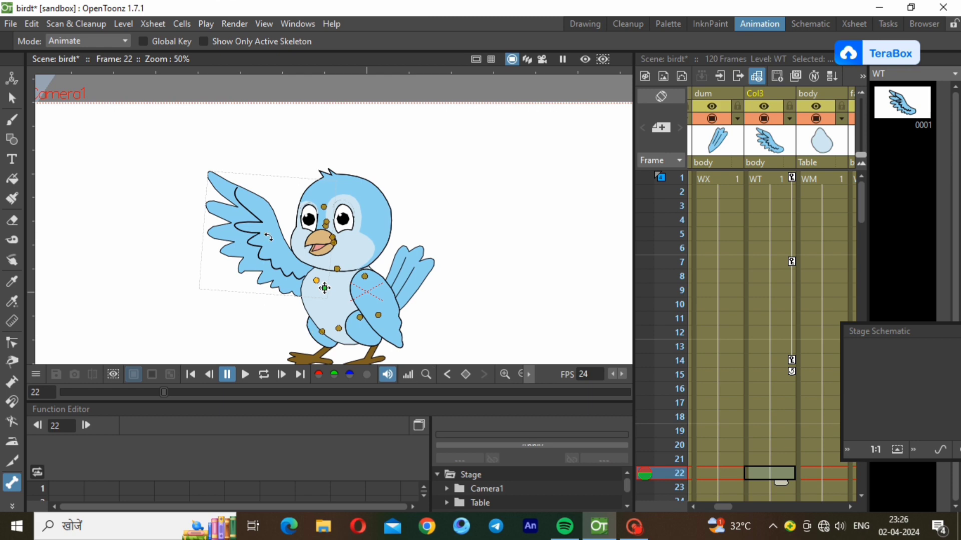
left_click_drag(267, 236, 266, 243)
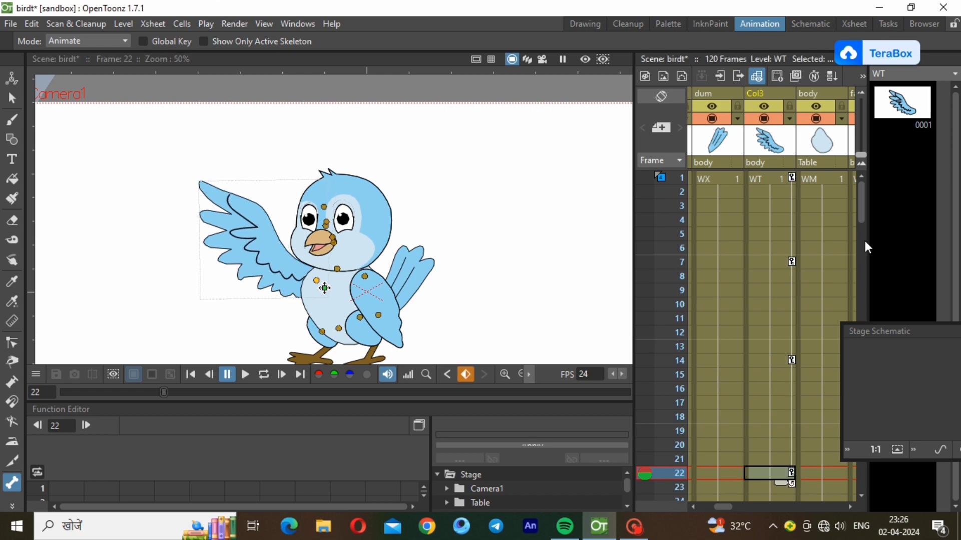
Set a wing key at frame 33 and tilt the wing back down at frame 42
left_click_drag(858, 212, 865, 262)
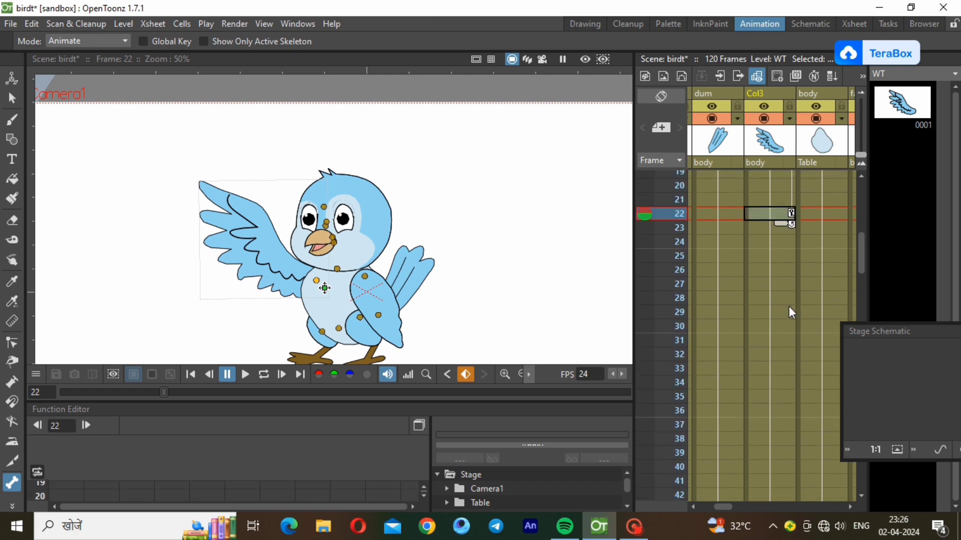
left_click(785, 327)
left_click(784, 365)
right_click(785, 365)
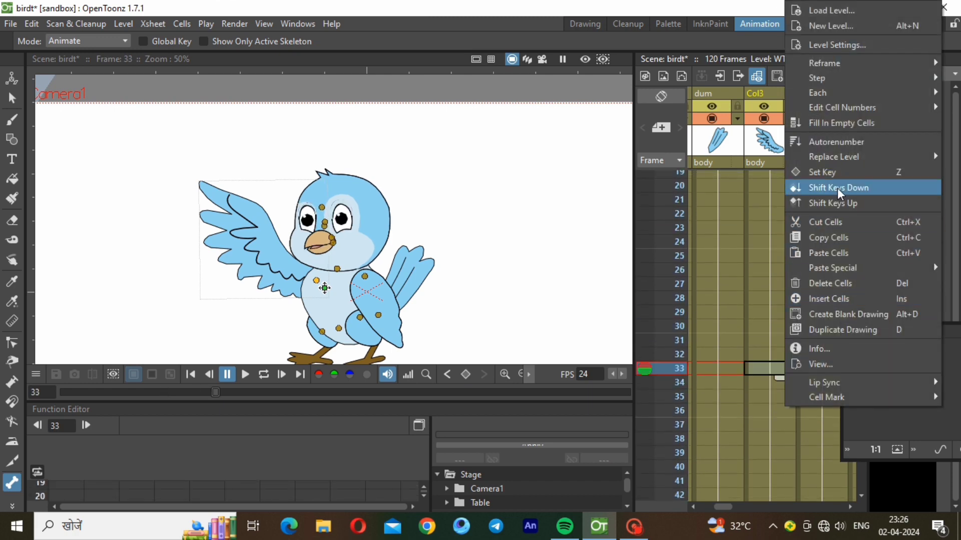
left_click(838, 172)
left_click(787, 495)
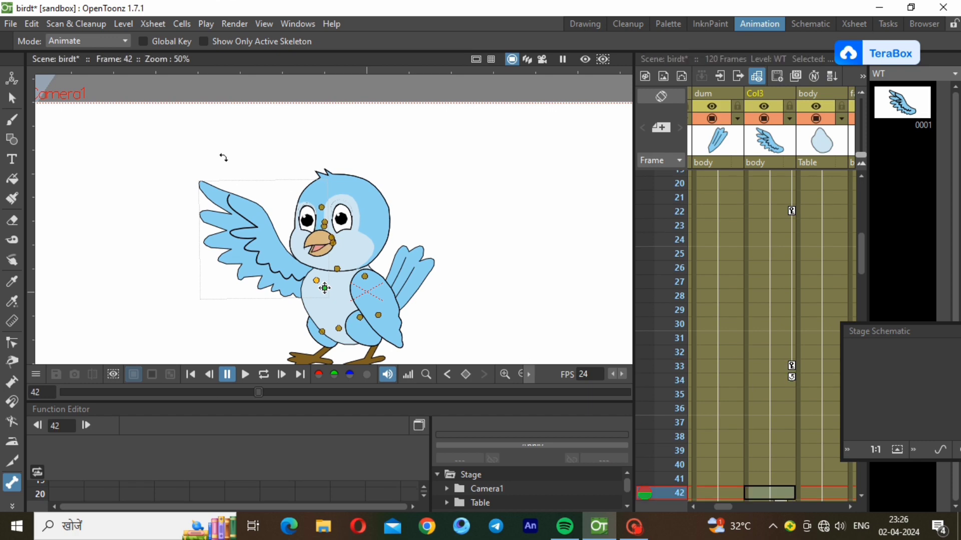
left_click_drag(221, 156, 270, 223)
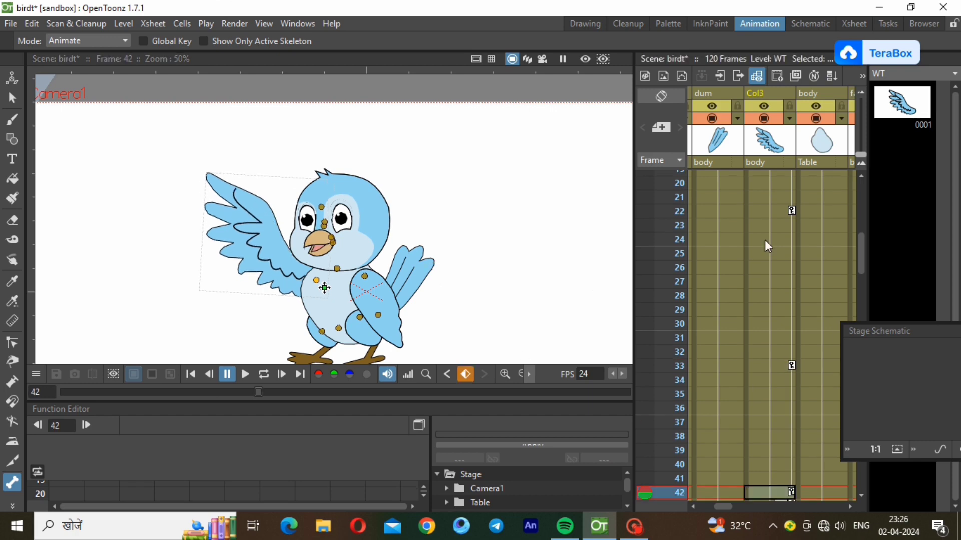
Set a wing key at frame 51 and rotate the wing at frame 60
left_click_drag(861, 255, 881, 301)
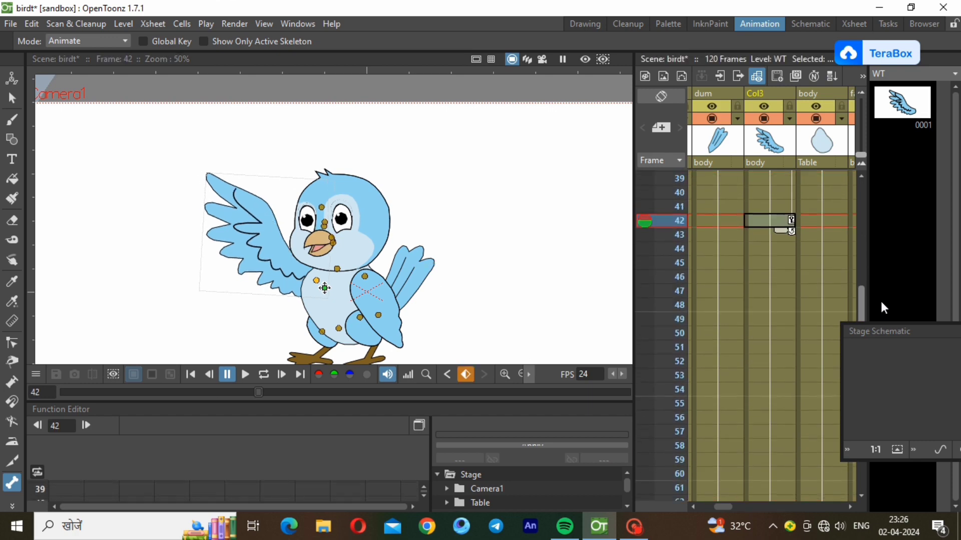
right_click(783, 350)
left_click(894, 173)
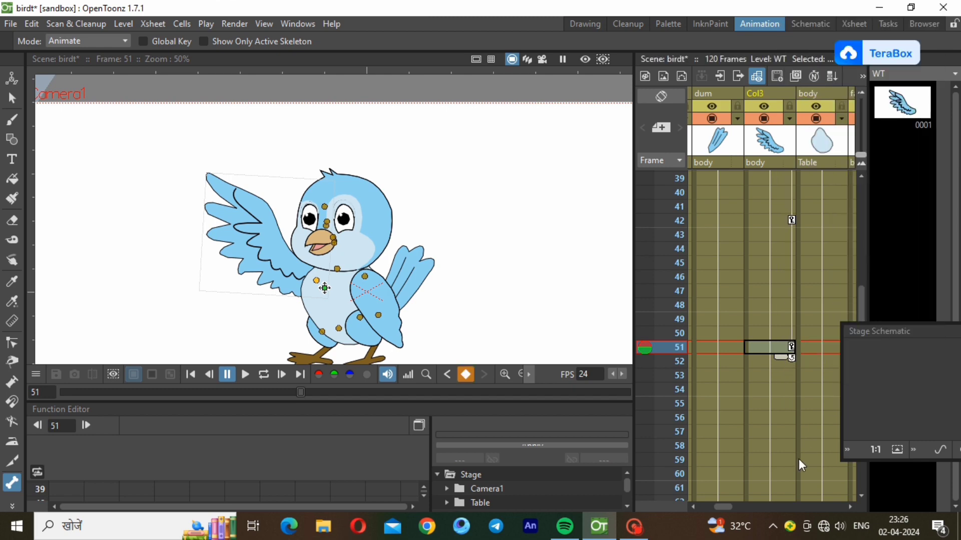
left_click(782, 469)
left_click_drag(267, 233, 261, 238)
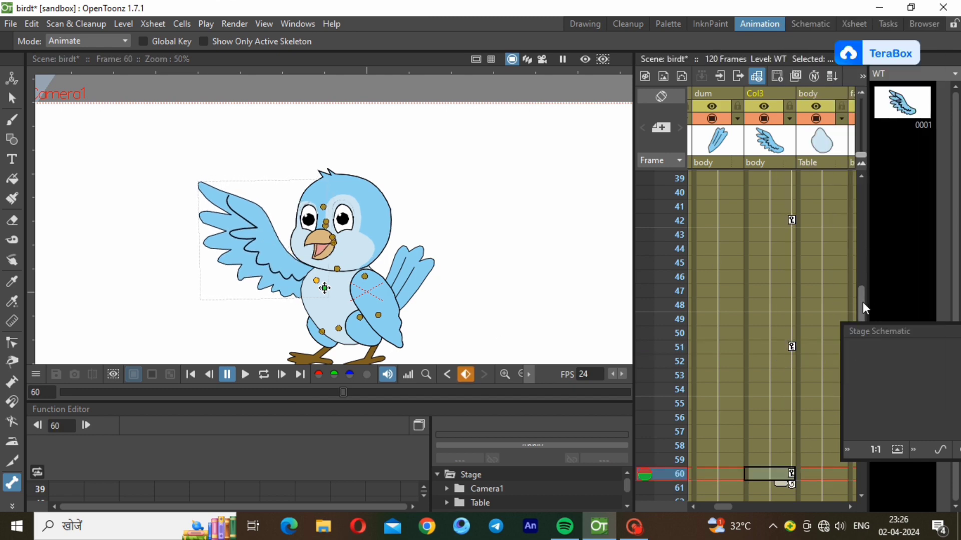
left_click_drag(863, 303, 866, 345)
scroll(801, 340, "down", 3)
Set a wing key at frame 70 and tilt the left wing up at frame 82
right_click(779, 334)
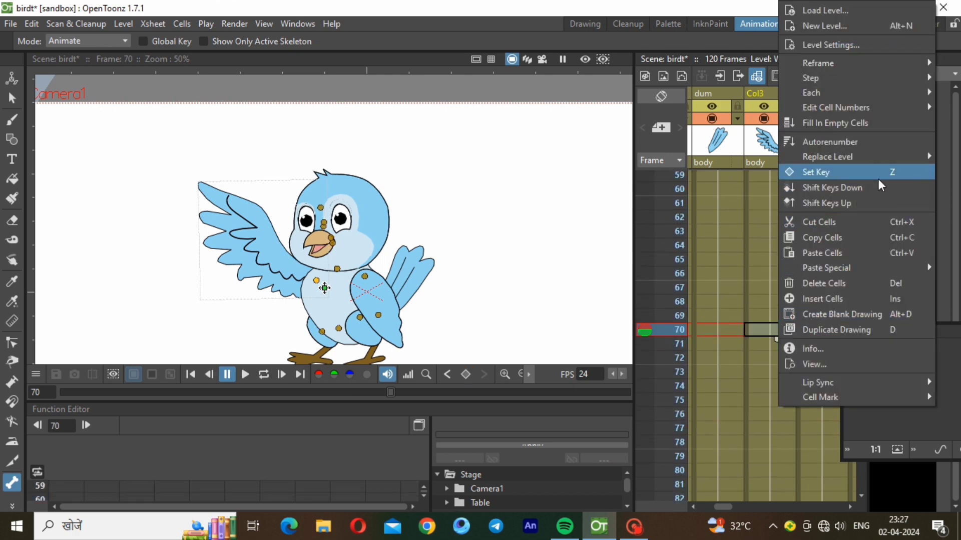
left_click(880, 172)
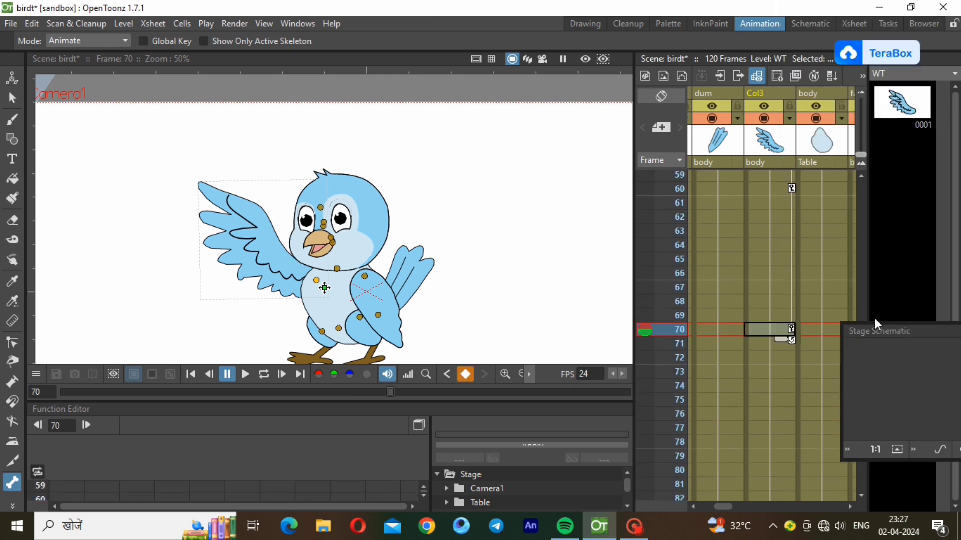
left_click(860, 496)
left_click(860, 496)
left_click(780, 470)
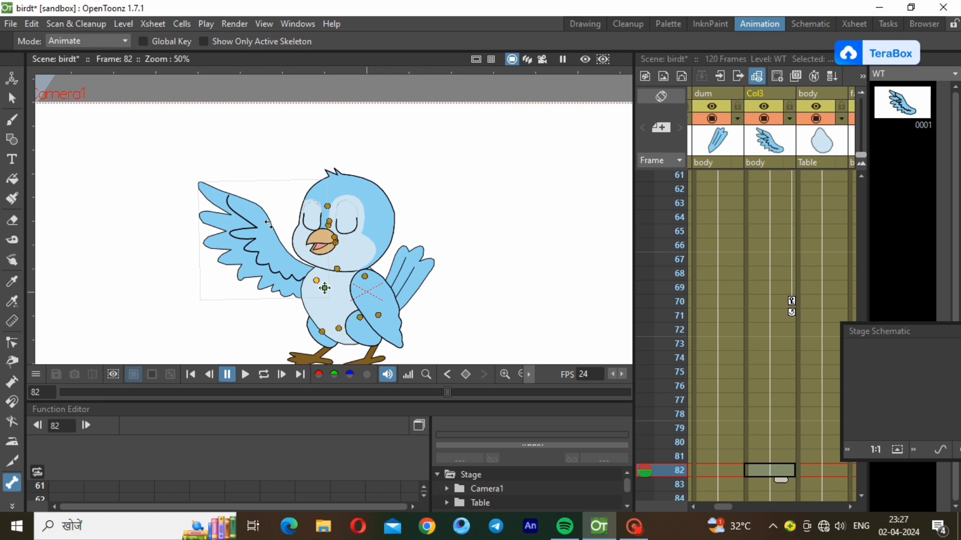
left_click_drag(264, 238, 268, 232)
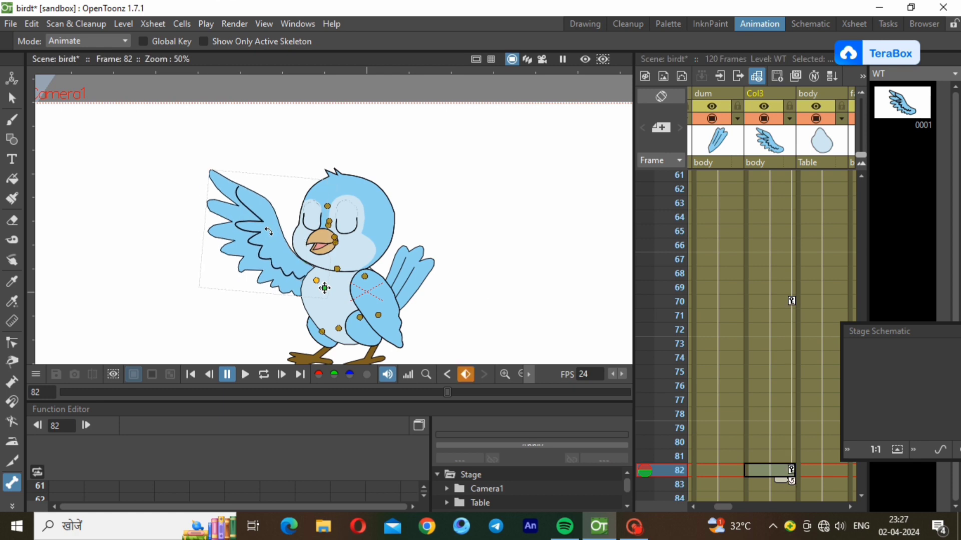
left_click(860, 494)
Set a wing key at frame 94 and rotate the wing upright at frame 105
scroll(860, 493, "down", 12)
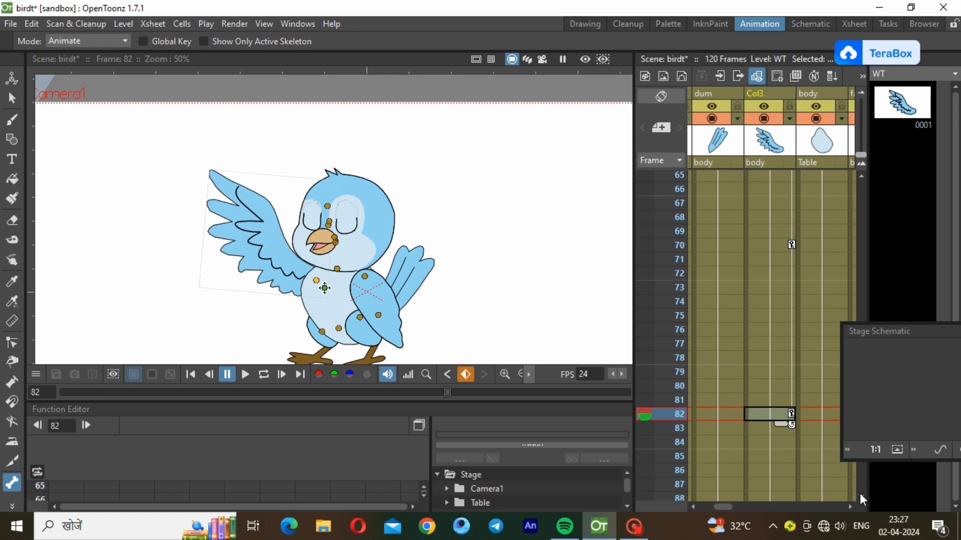
left_click(861, 194)
left_click(788, 446)
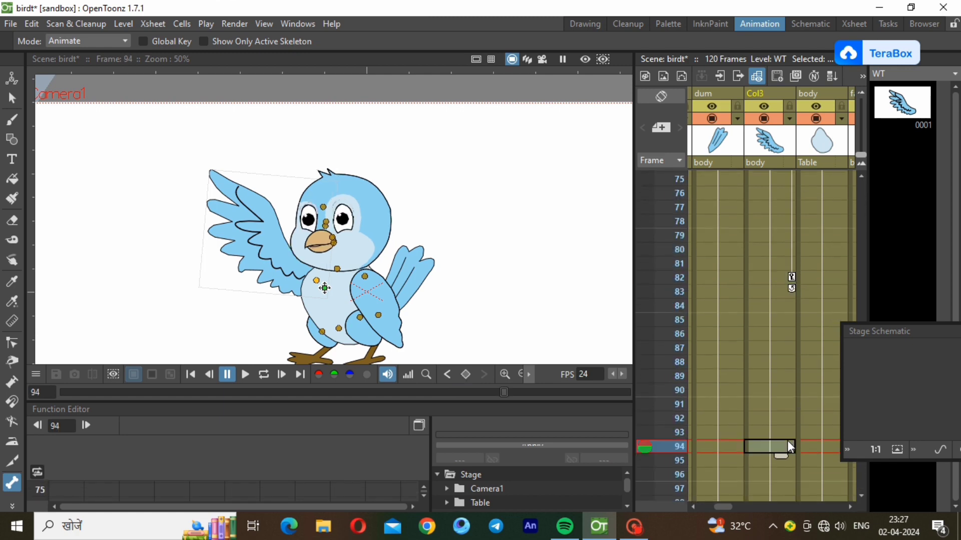
right_click(788, 445)
left_click(857, 204)
scroll(859, 494, "down", 4)
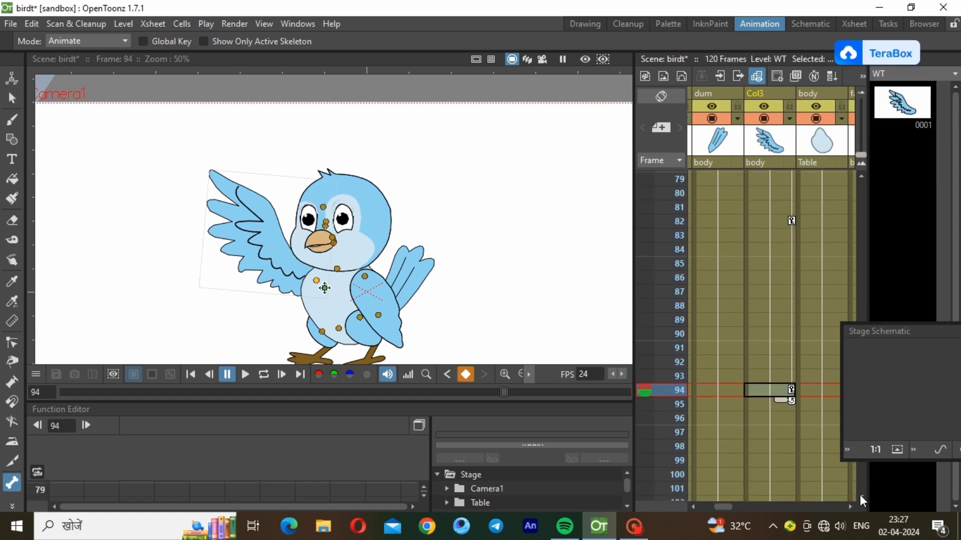
left_click(789, 447)
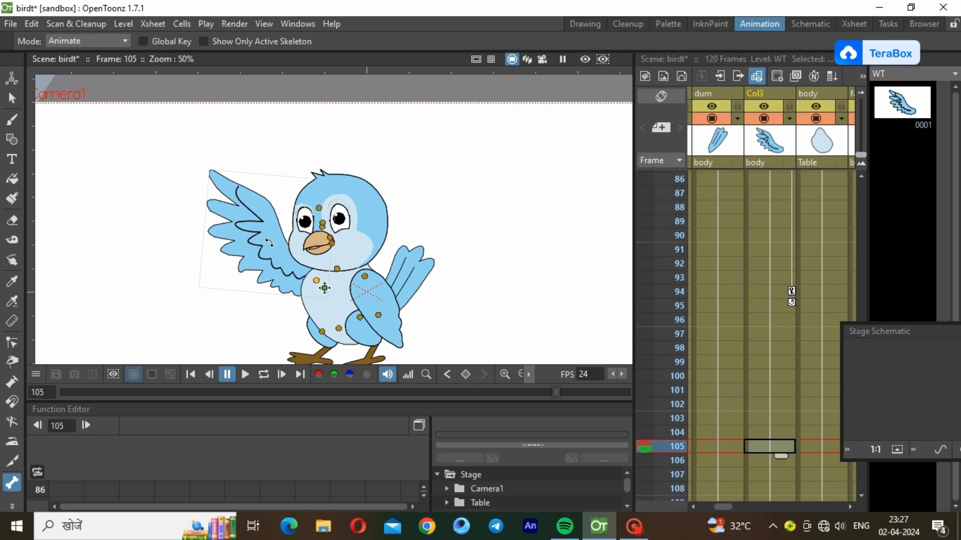
left_click_drag(269, 242, 269, 252)
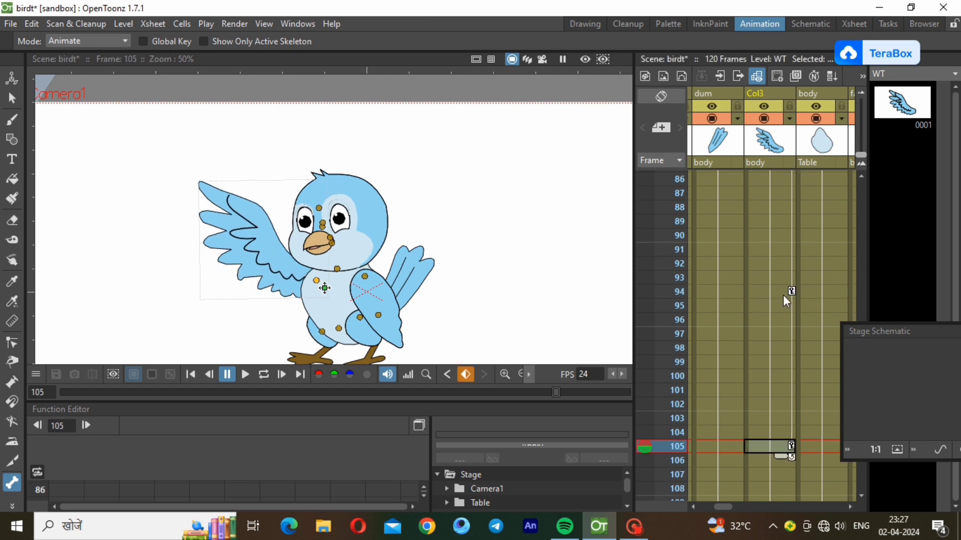
Return to frame 1 and play the whole animation on loop
scroll(862, 187, "up", 15)
left_click(759, 180)
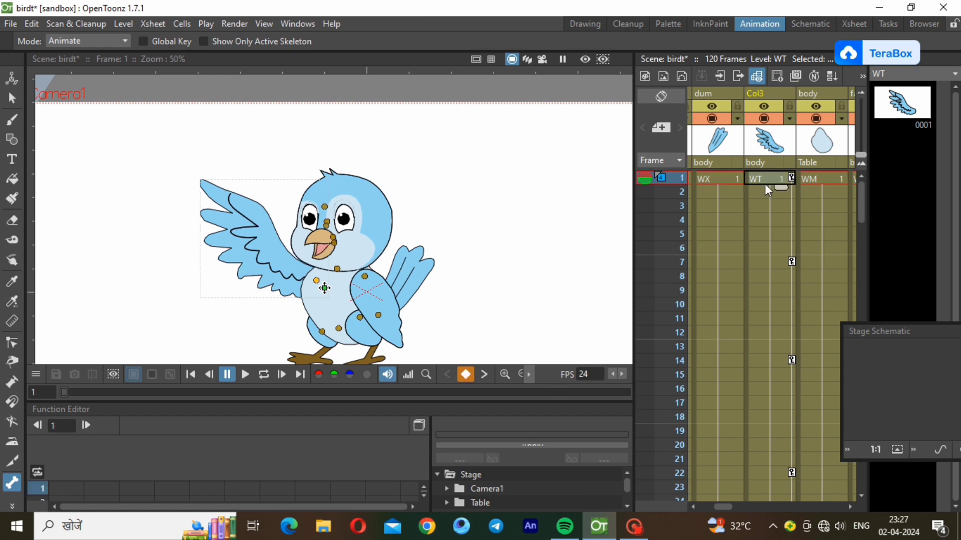
left_click(246, 374)
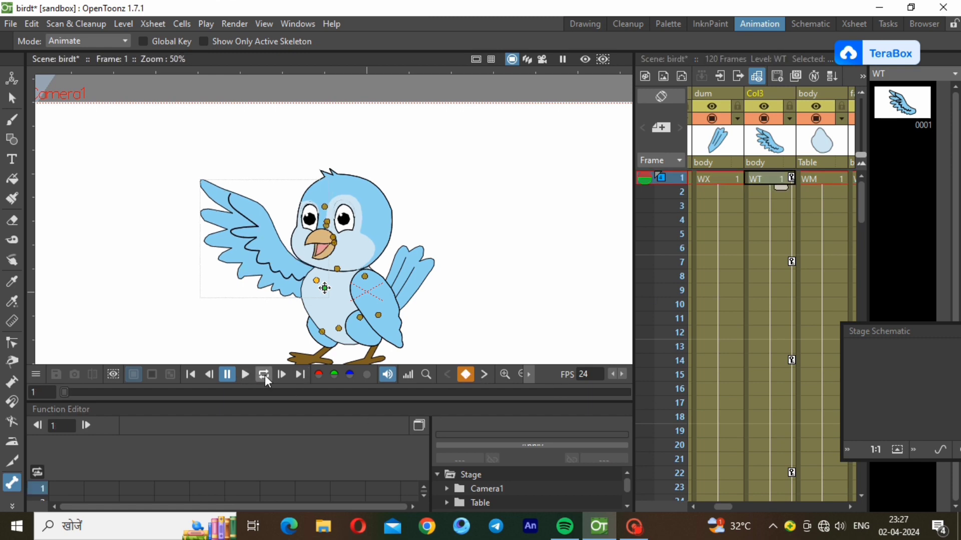
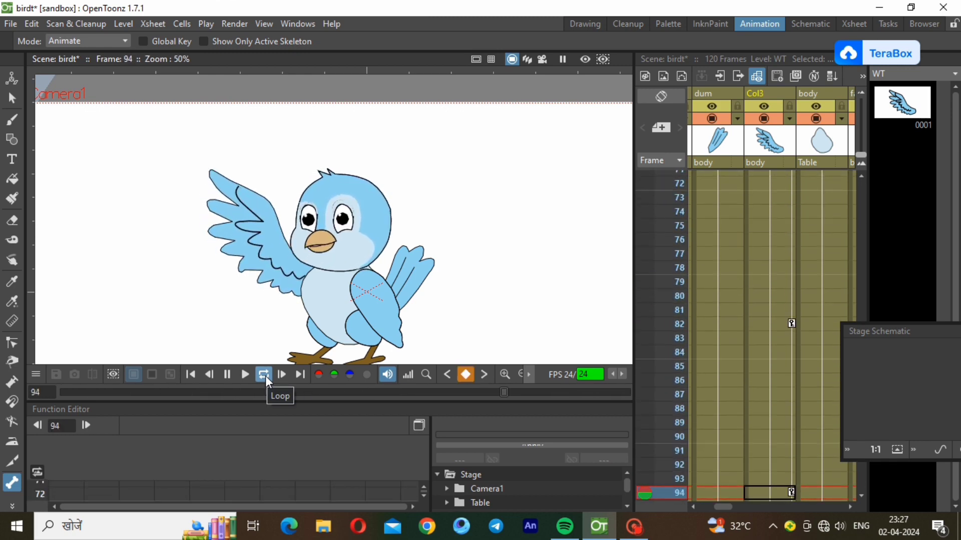
Pause the looping playback and bring the frame slider back to frame 1
left_click(201, 393)
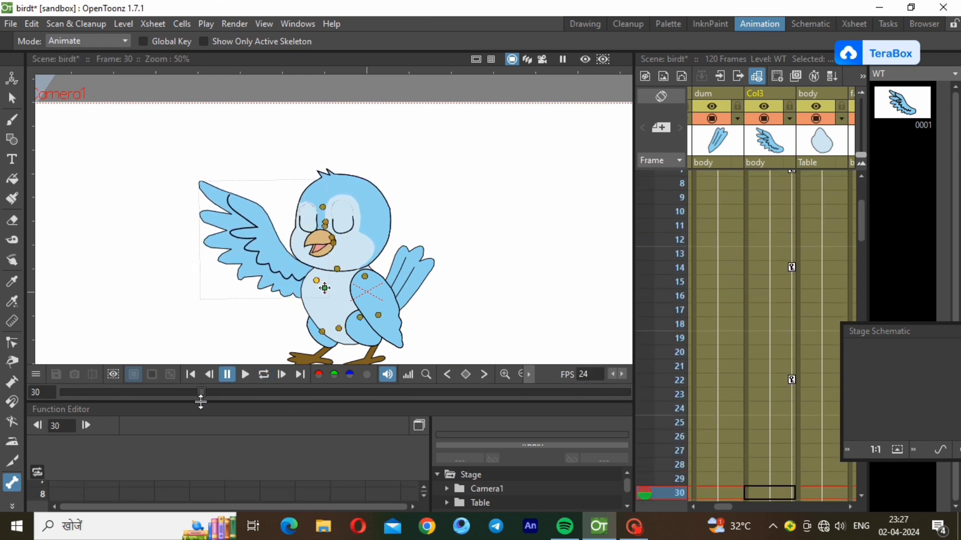
left_click_drag(201, 398, 49, 389)
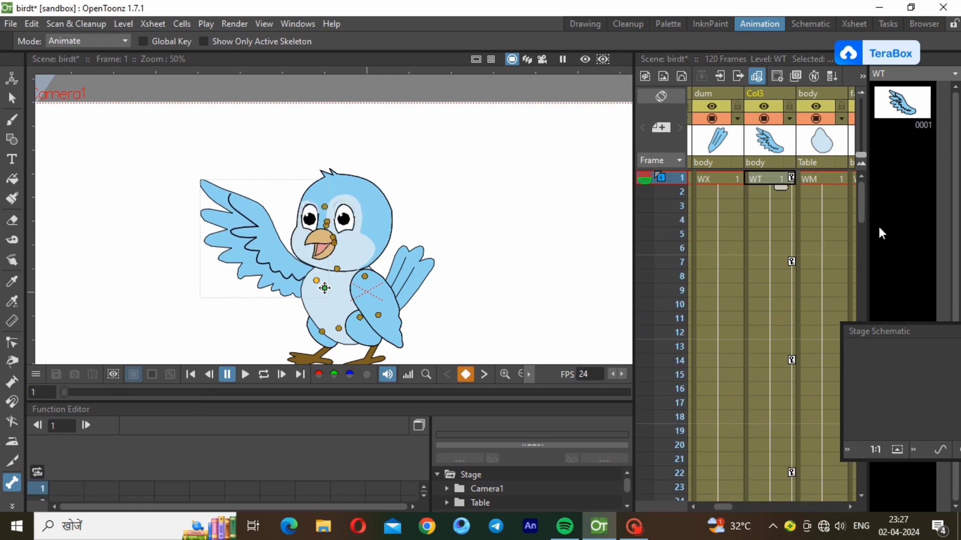
Key the WX right wing at frames 1, 14 and 22, rotating it slightly at frame 7
left_click(729, 179)
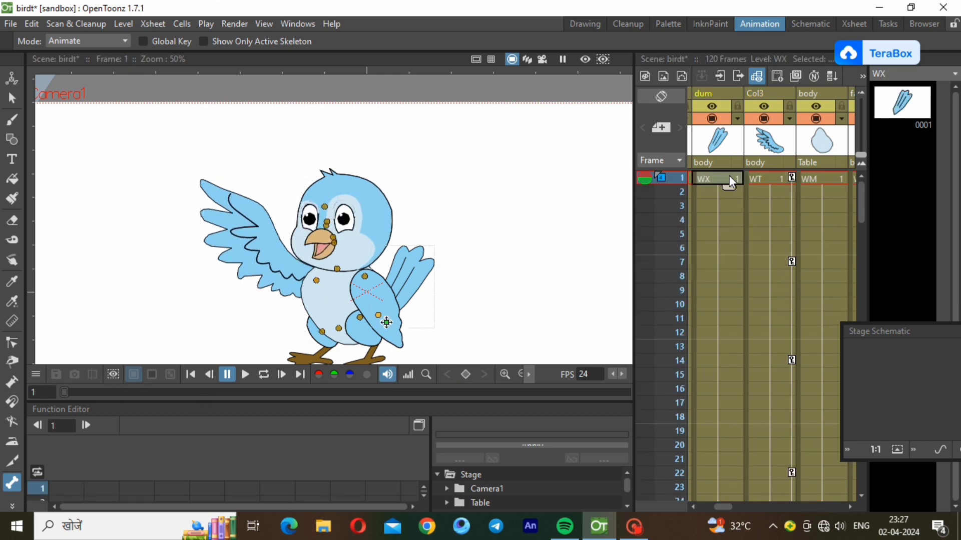
right_click(713, 179)
left_click(785, 168)
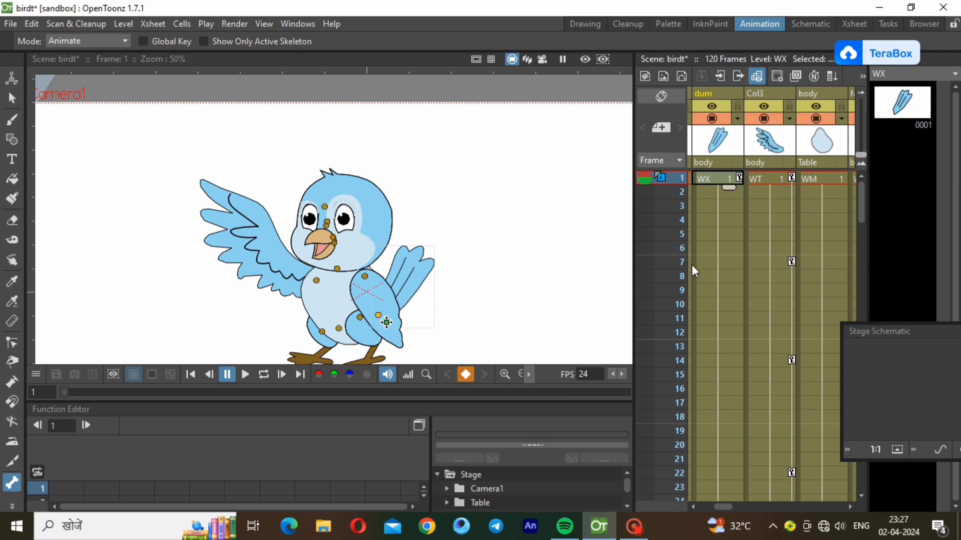
left_click(722, 261)
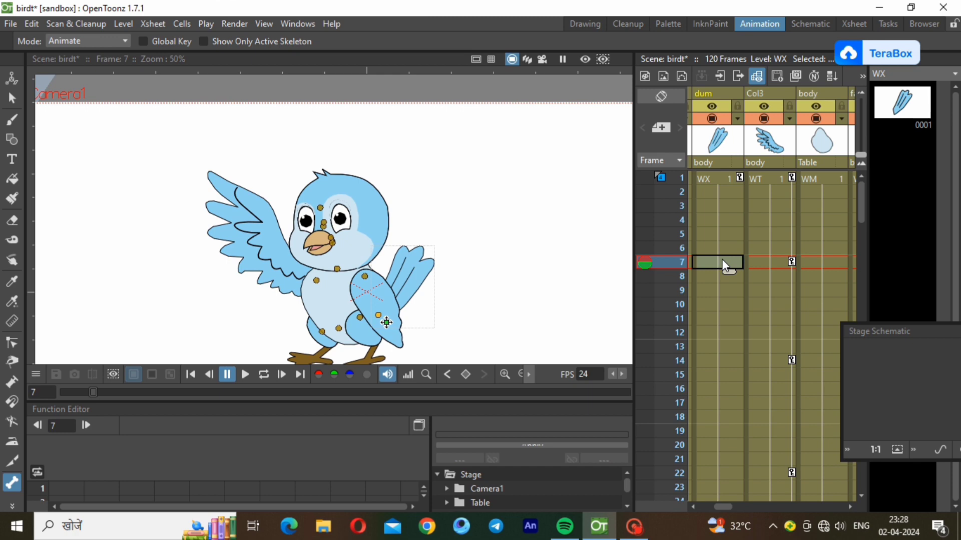
left_click_drag(400, 279, 398, 275)
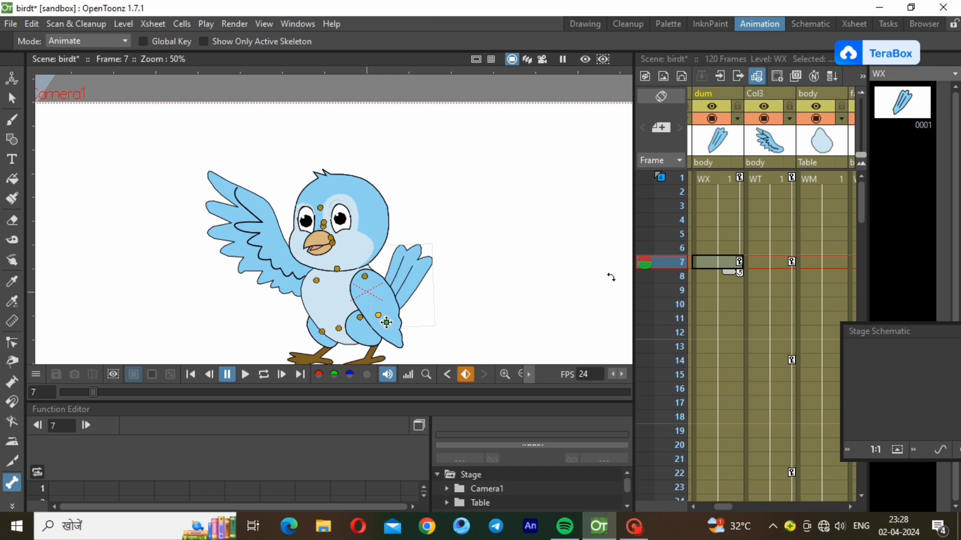
left_click(735, 358)
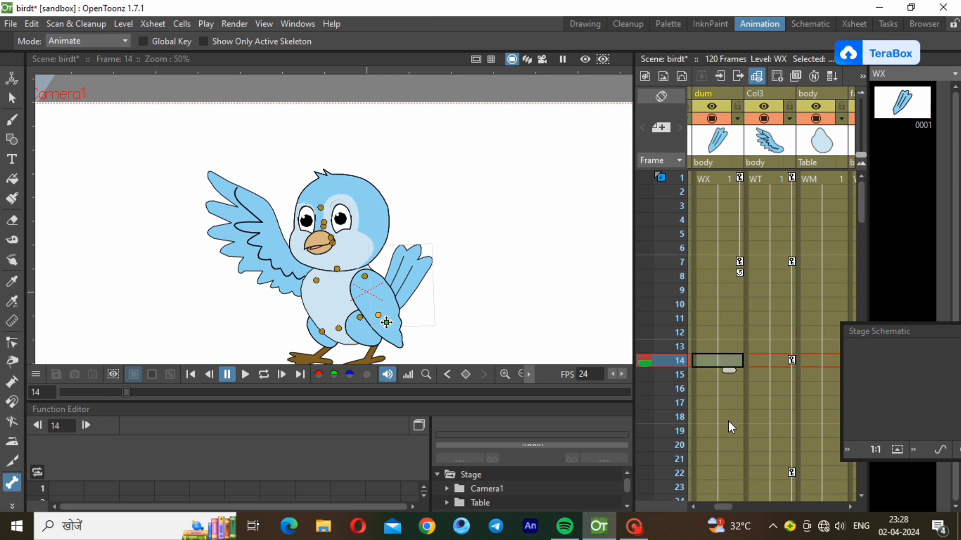
right_click(724, 360)
left_click(771, 172)
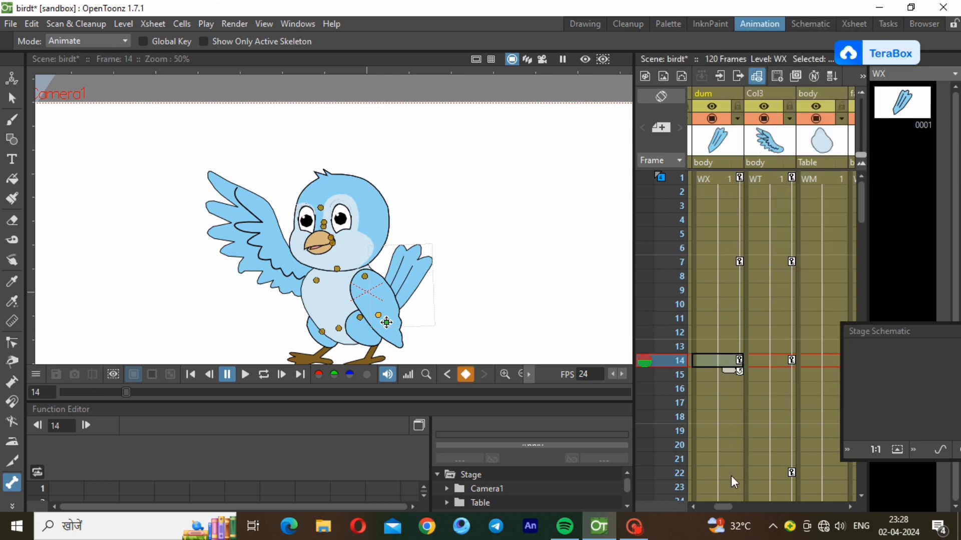
left_click(729, 472)
left_click(413, 284)
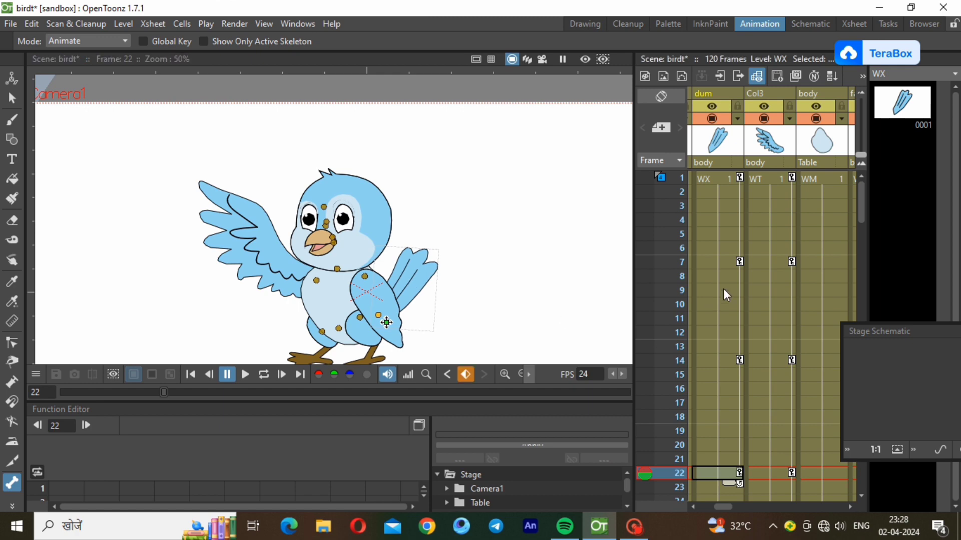
Key the wing at frames 29, 45 and 63, rotating it at frames 37 and 55
left_click_drag(861, 205, 860, 247)
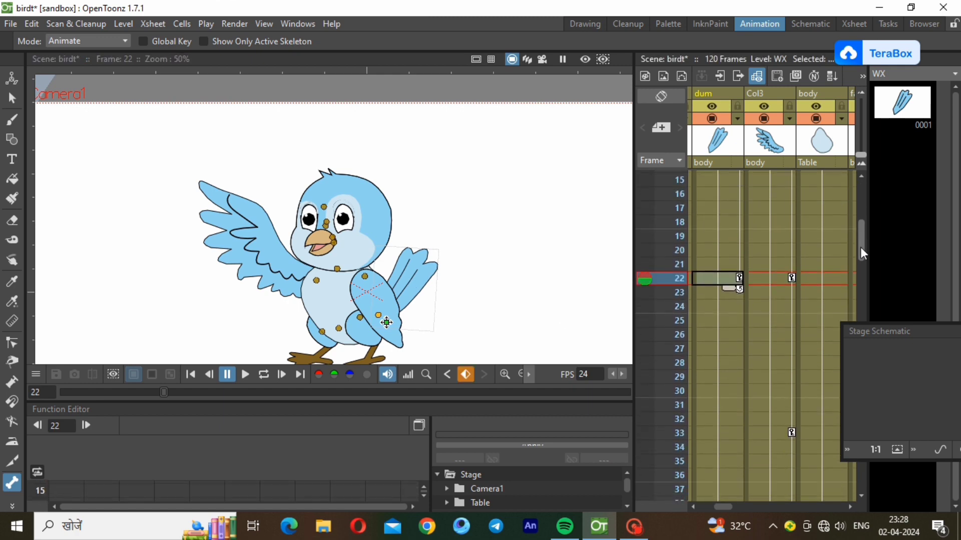
right_click(736, 375)
left_click(783, 170)
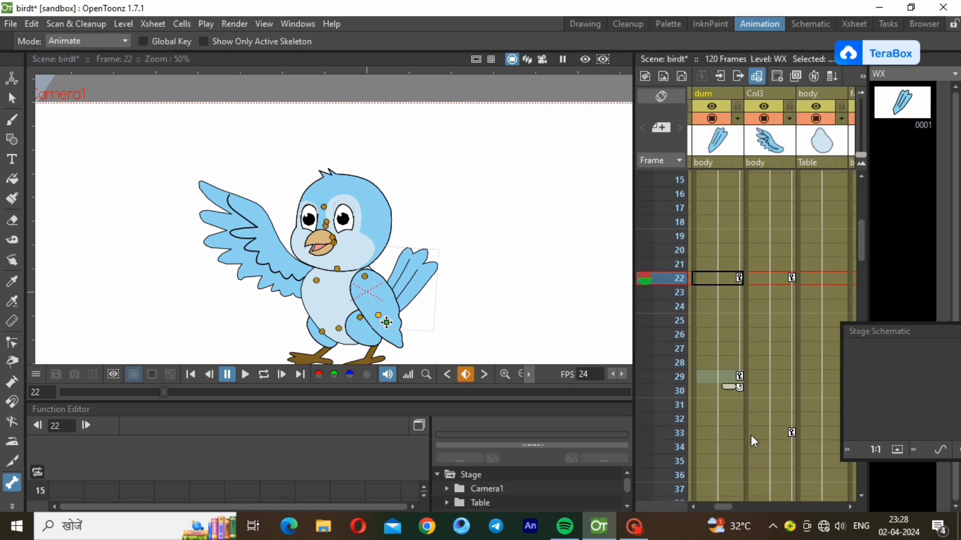
left_click(740, 488)
left_click_drag(416, 281, 412, 278)
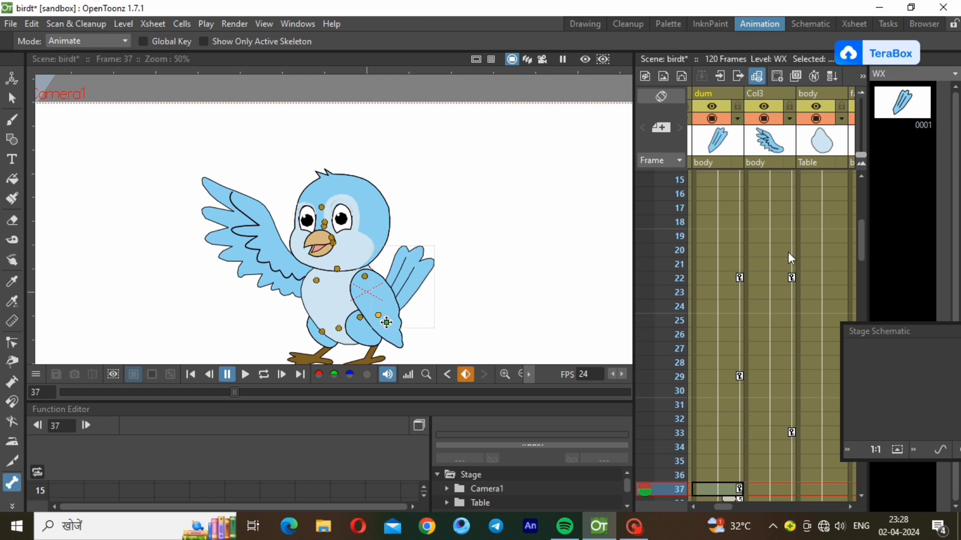
left_click_drag(861, 244, 870, 300)
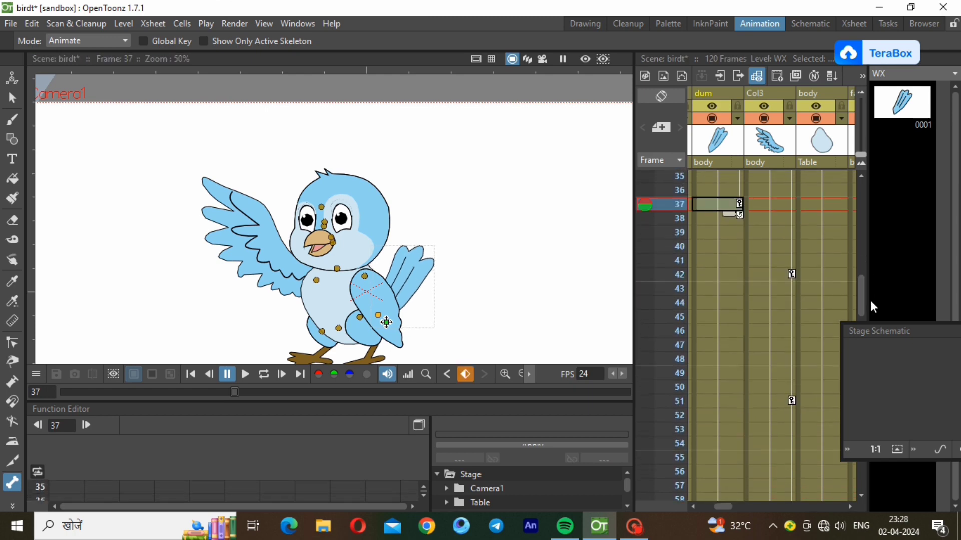
right_click(729, 314)
left_click(810, 173)
left_click(735, 457)
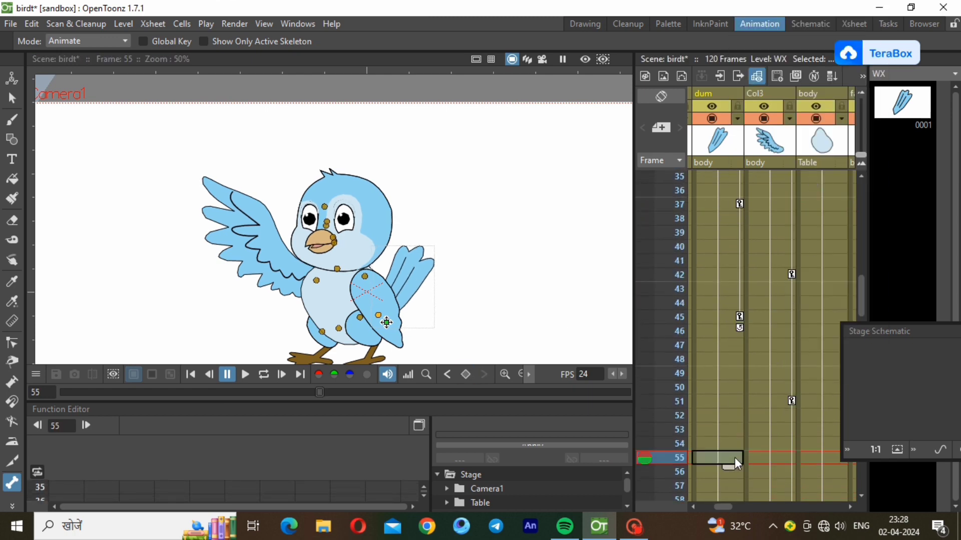
left_click_drag(414, 285, 416, 291)
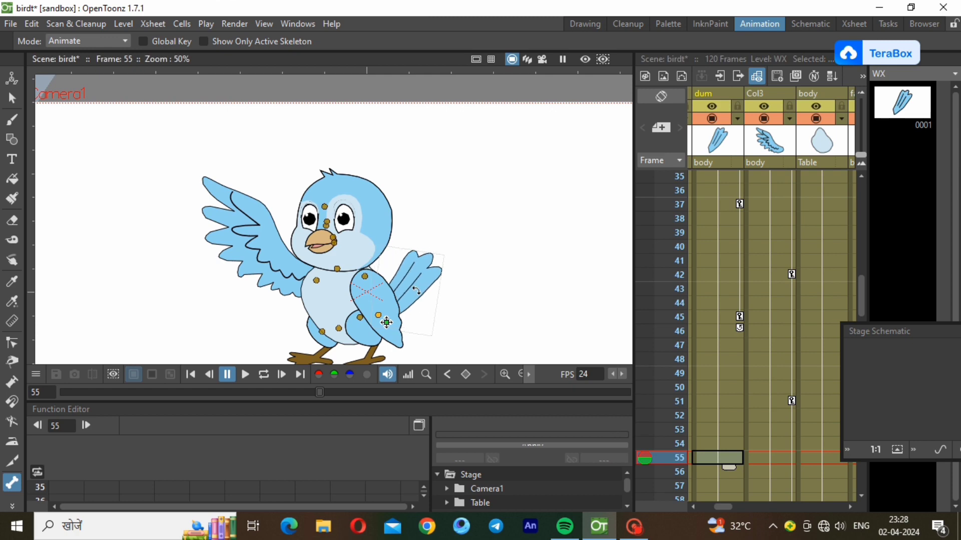
left_click_drag(862, 290, 862, 342)
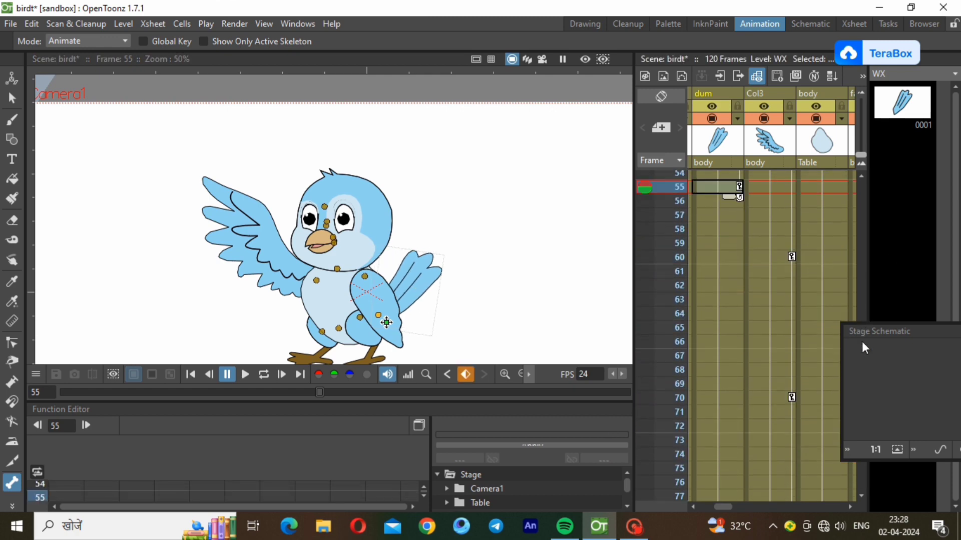
right_click(728, 302)
left_click(778, 173)
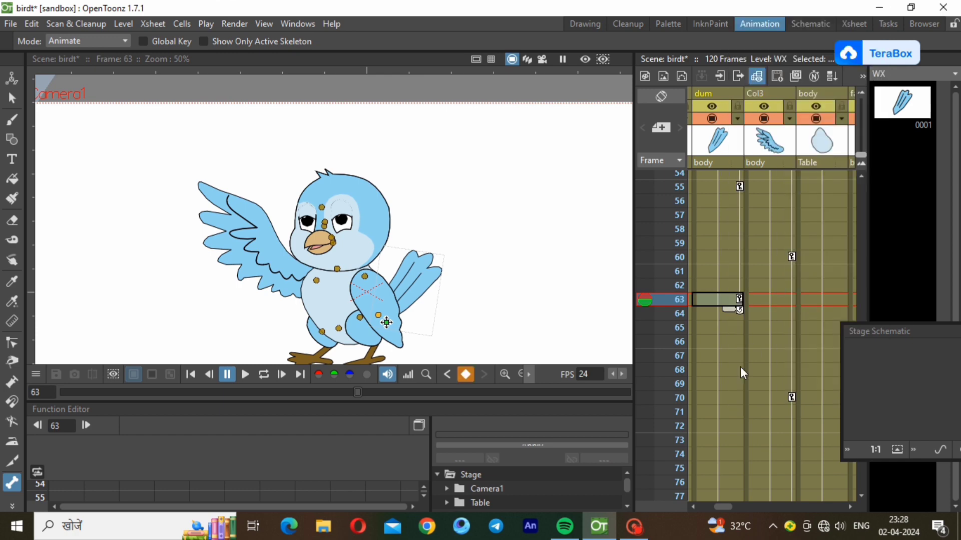
Rotate the right wing at frame 73, key frame 84, and rotate it again at frame 93
left_click(736, 436)
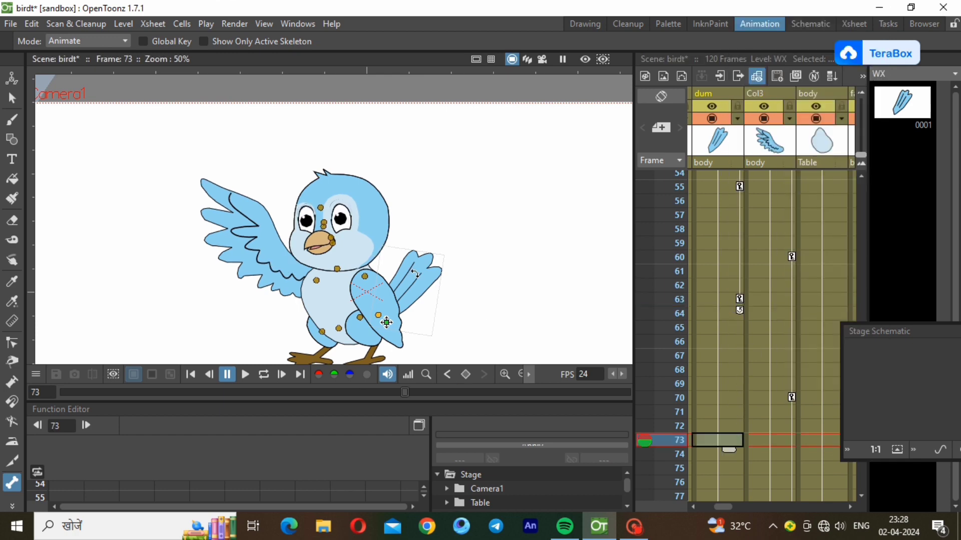
left_click_drag(416, 274, 414, 272)
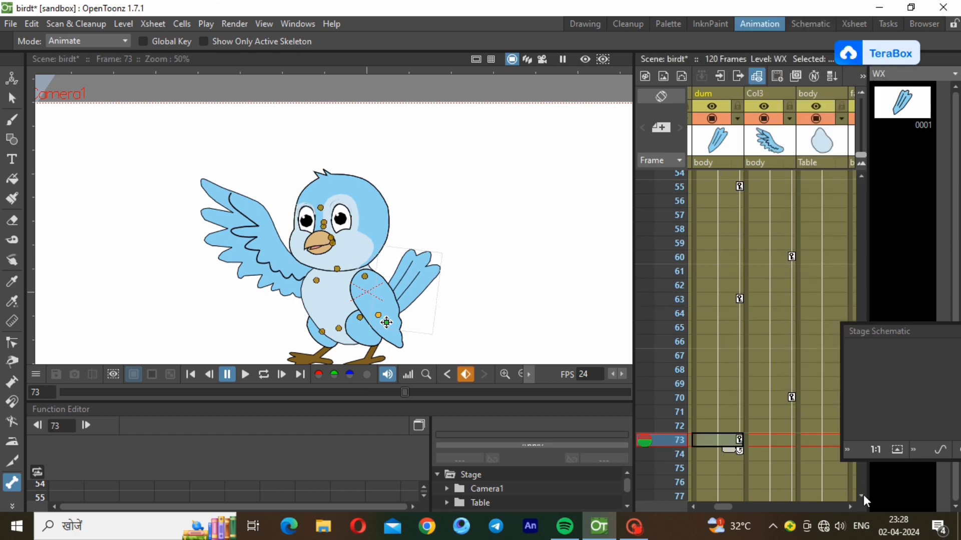
scroll(863, 494, "down", 5)
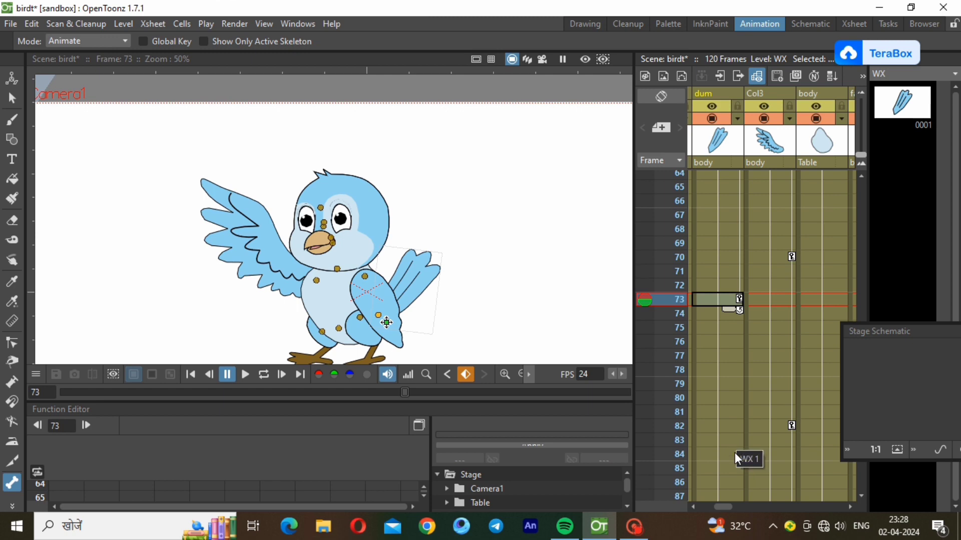
right_click(735, 452)
left_click(788, 217)
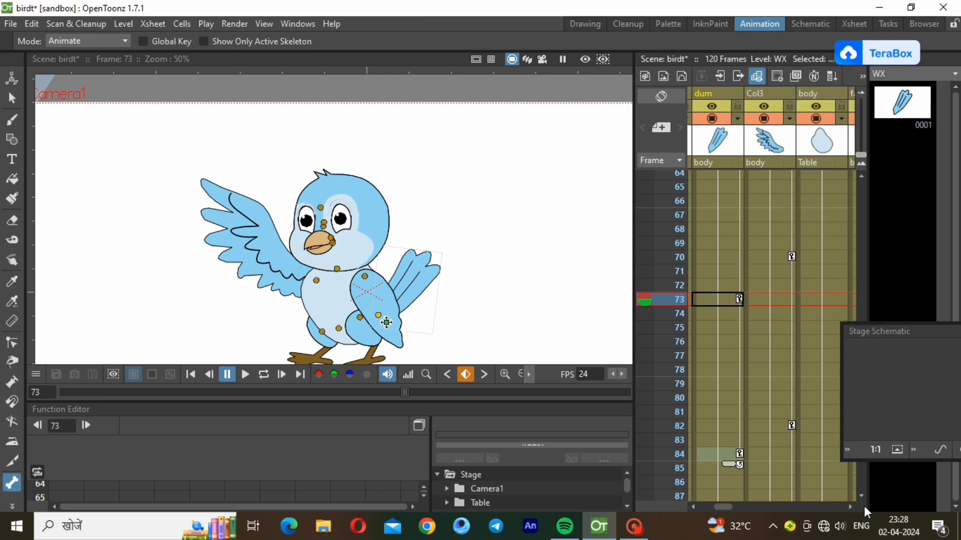
scroll(860, 493, "down", 6)
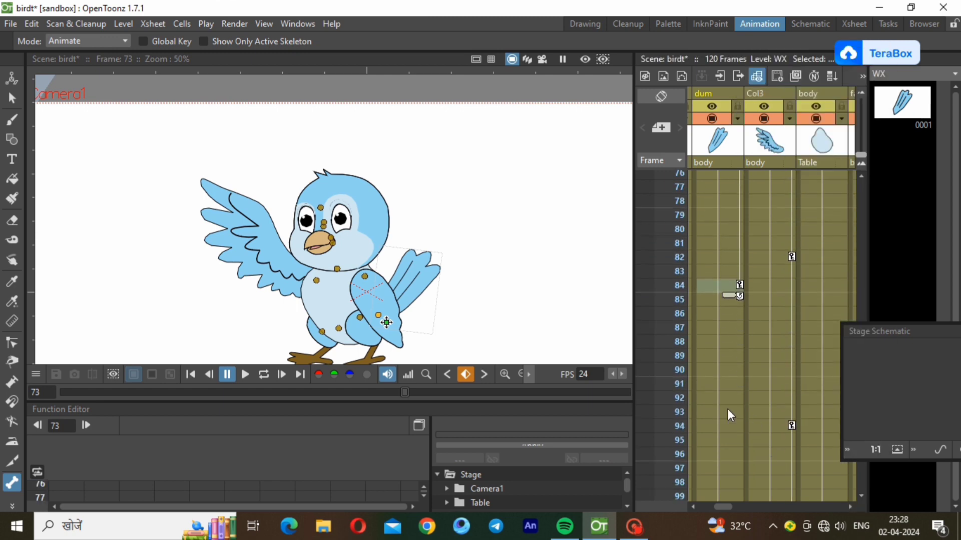
left_click(728, 411)
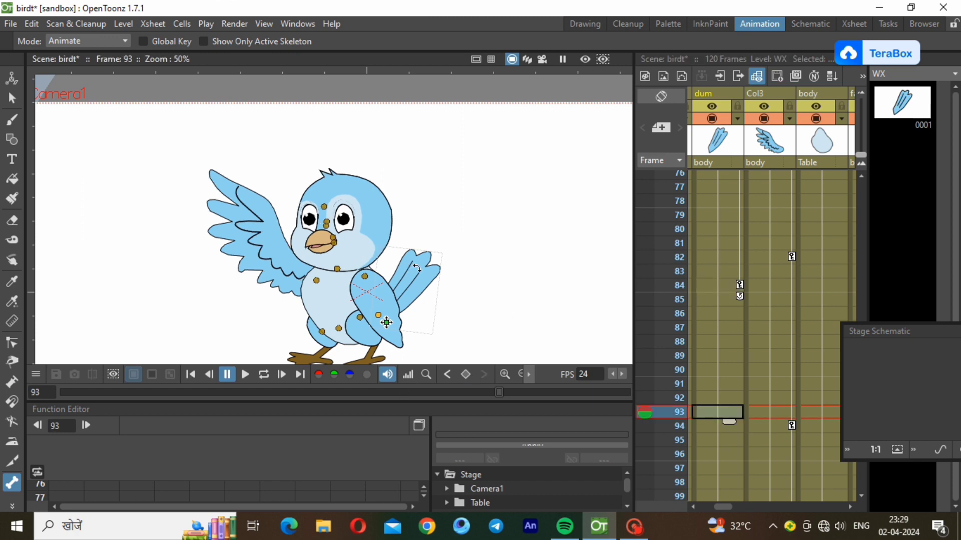
left_click_drag(417, 268, 421, 271)
Key the wing at frame 100 and tilt it slightly at frame 110
scroll(864, 500, "down", 5)
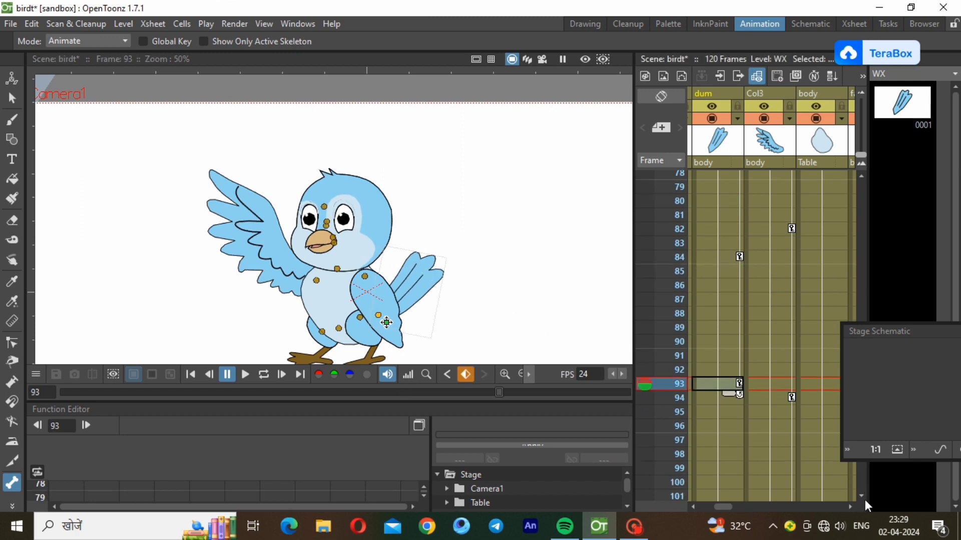
left_click(735, 374)
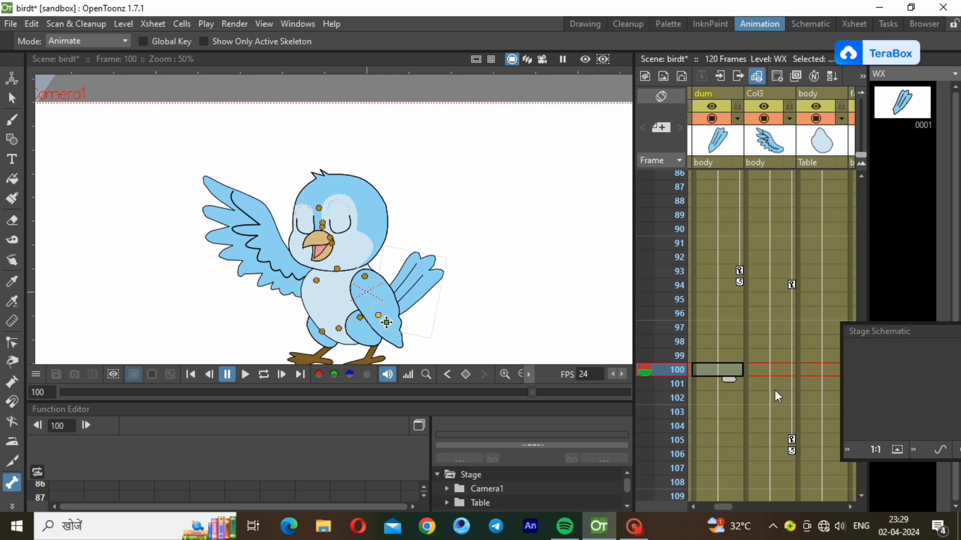
right_click(716, 370)
left_click(783, 178)
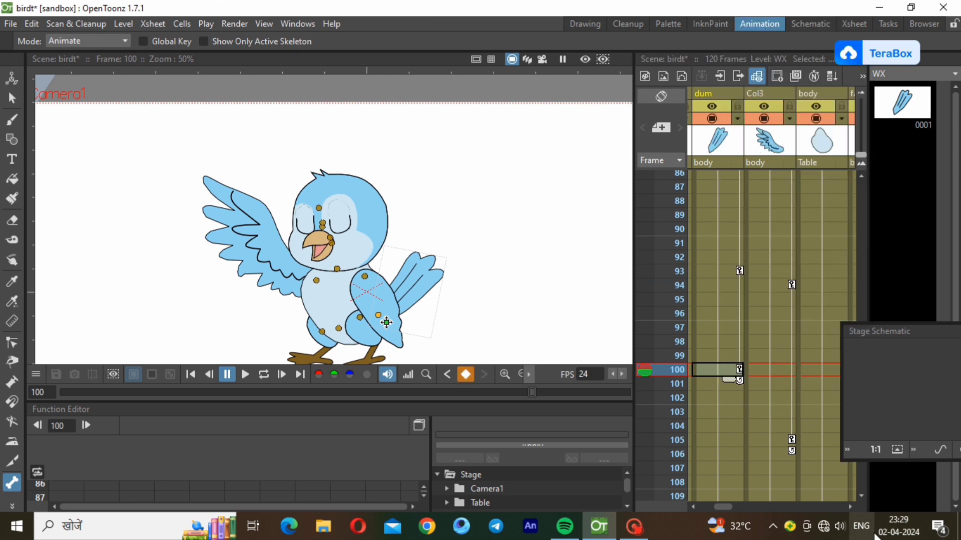
scroll(861, 493, "down", 4)
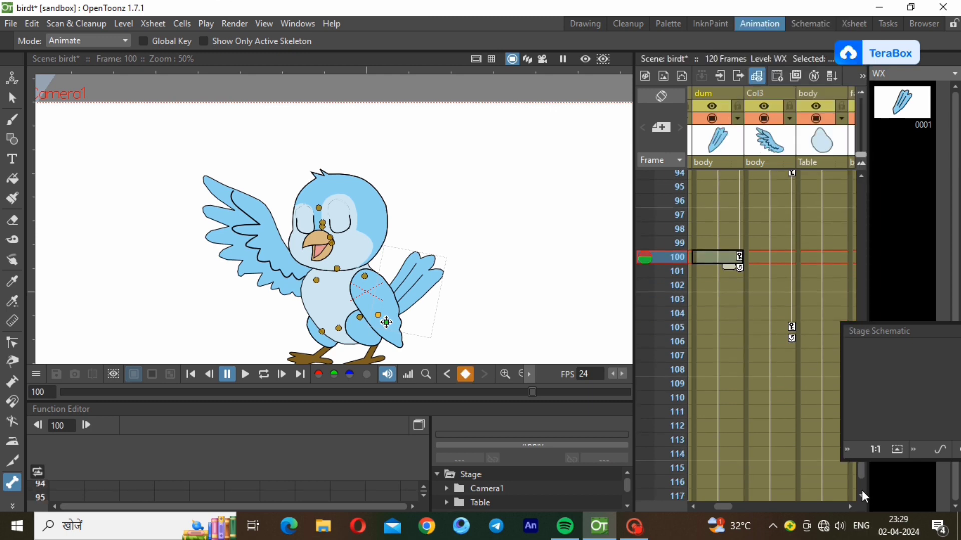
left_click(725, 397)
left_click_drag(413, 277, 416, 278)
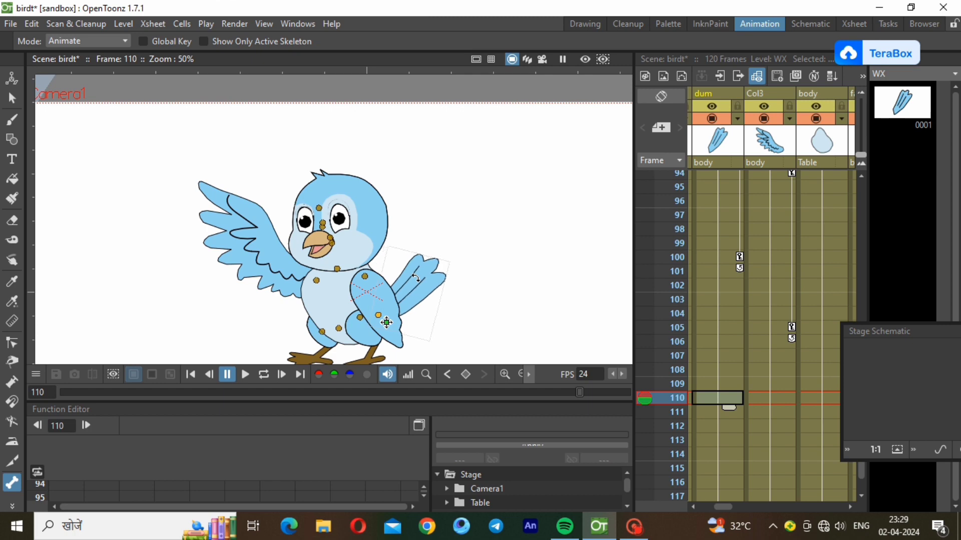
Flip between frames 93, 100 and 110 to compare the wing poses
left_click(717, 257)
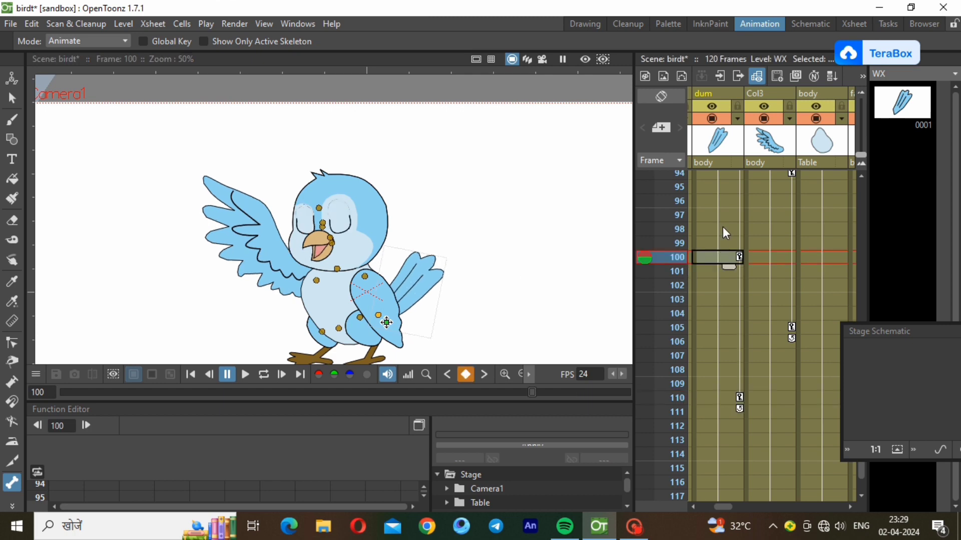
left_click(723, 220)
left_click(720, 256)
left_click(861, 176)
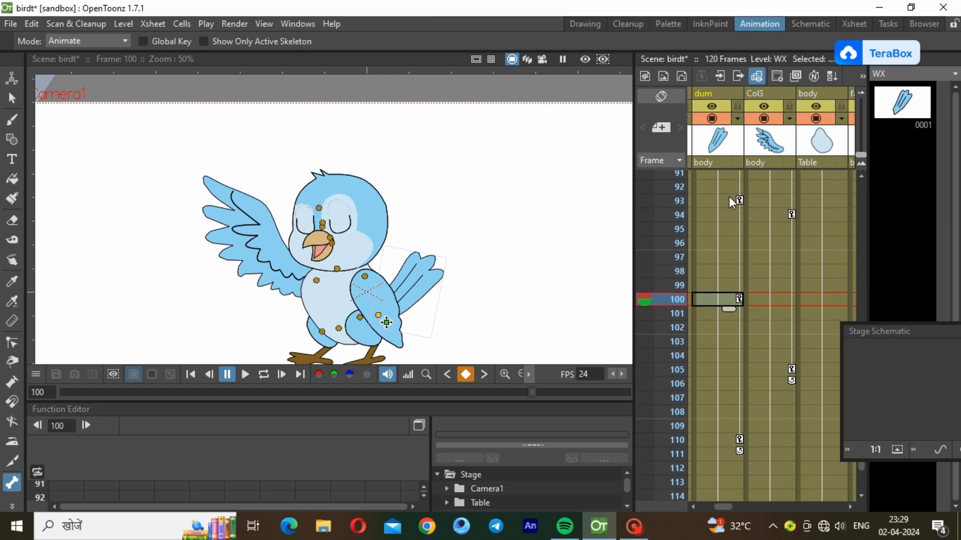
left_click(729, 196)
left_click(726, 188)
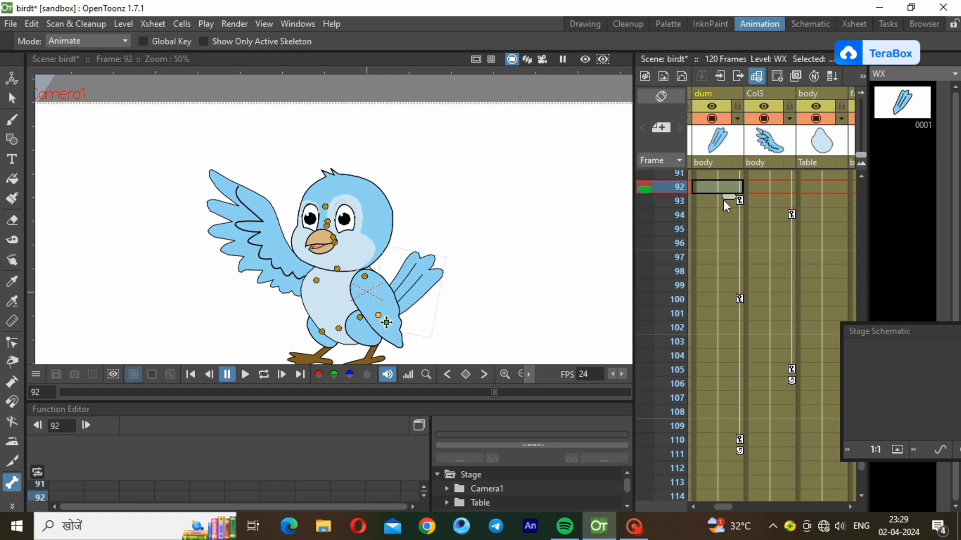
left_click(722, 200)
left_click(728, 441)
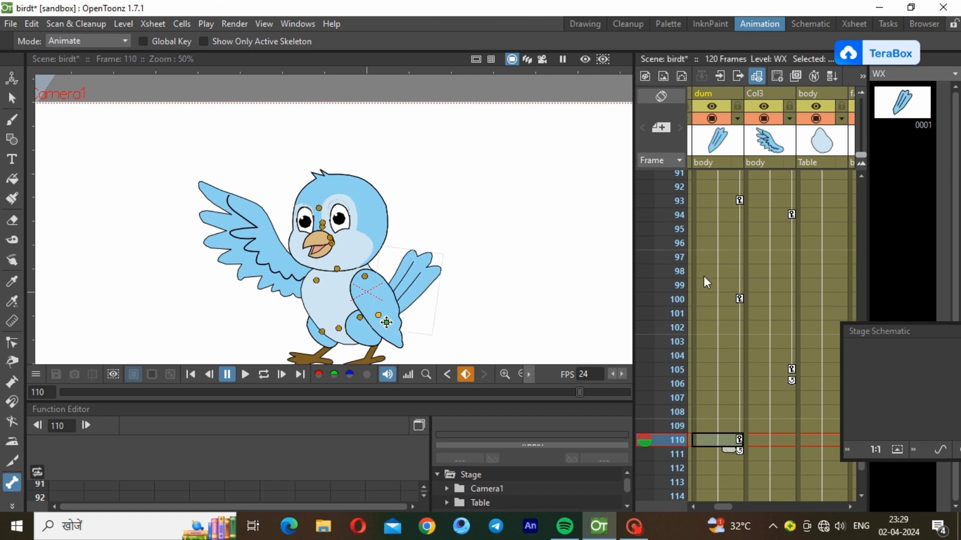
left_click(717, 298)
left_click(725, 440)
left_click(710, 303)
left_click(716, 448)
left_click(718, 202)
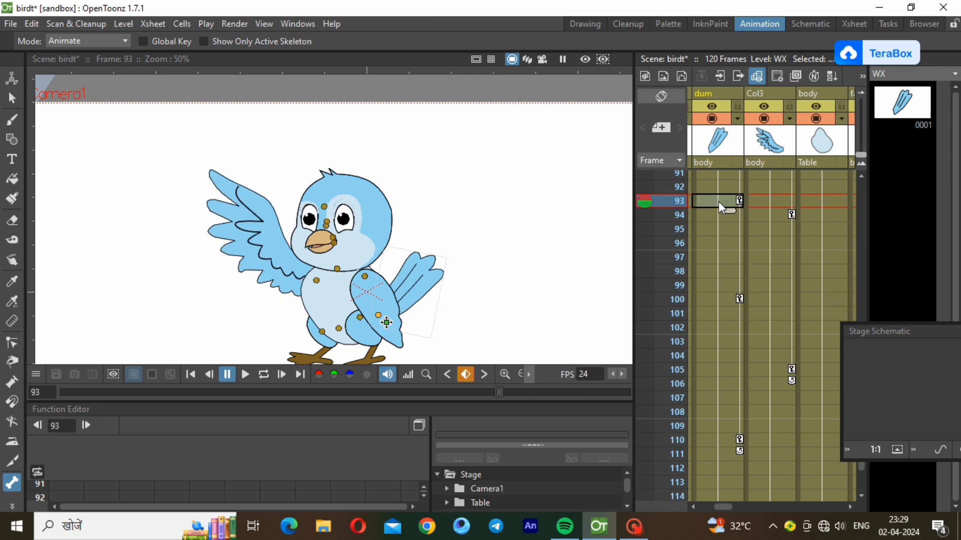
left_click(714, 438)
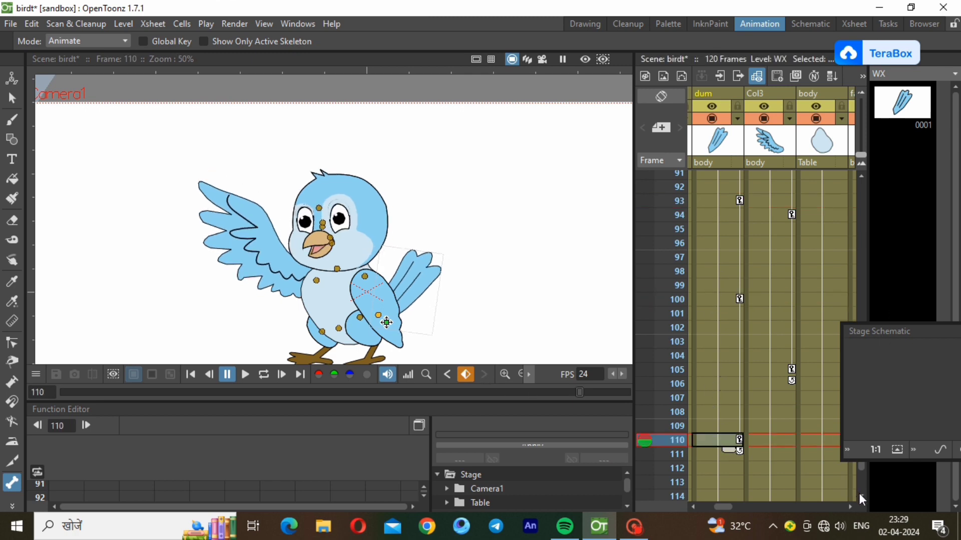
scroll(860, 494, "down", 3)
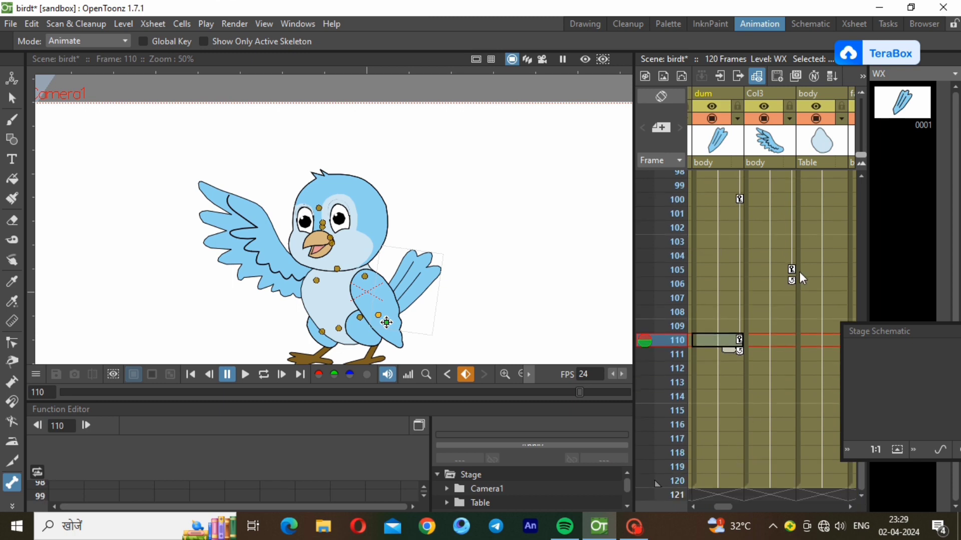
left_click(862, 194)
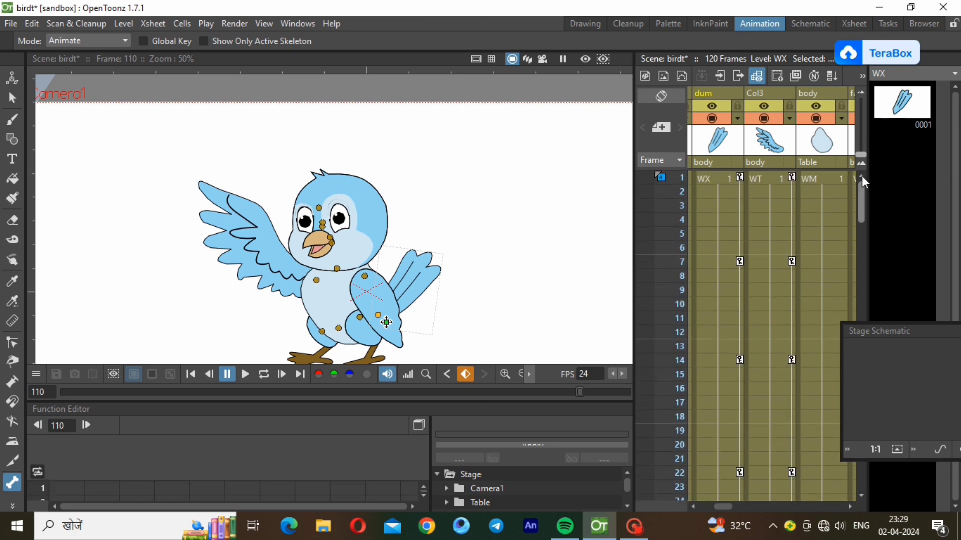
Loop-play the animation from frame 1, pause it at frame 22, and scroll the Xsheet columns right
left_click(728, 180)
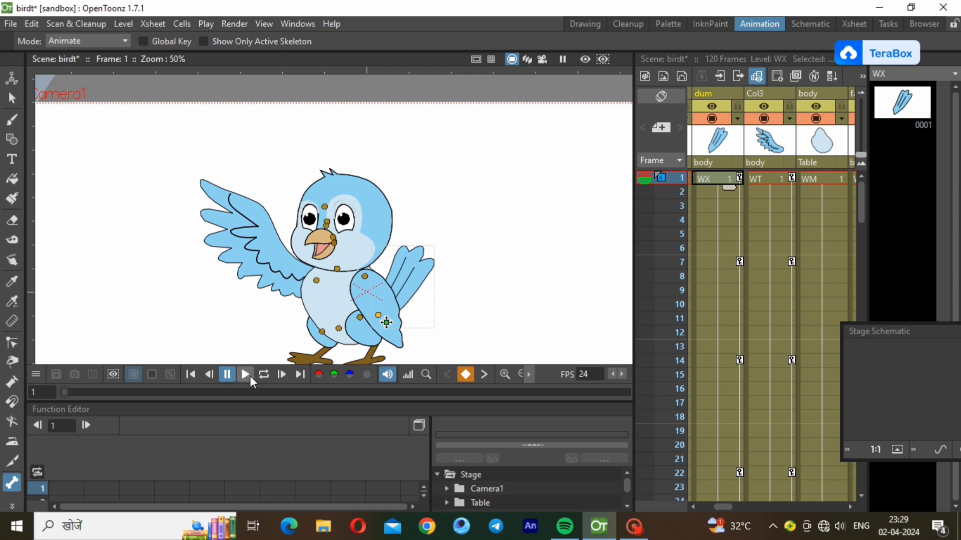
left_click(259, 376)
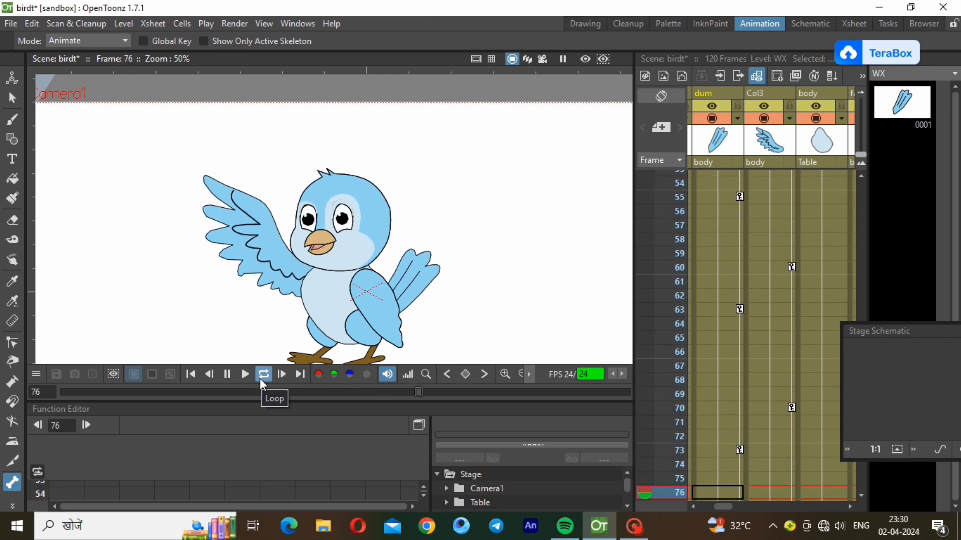
left_click(263, 385)
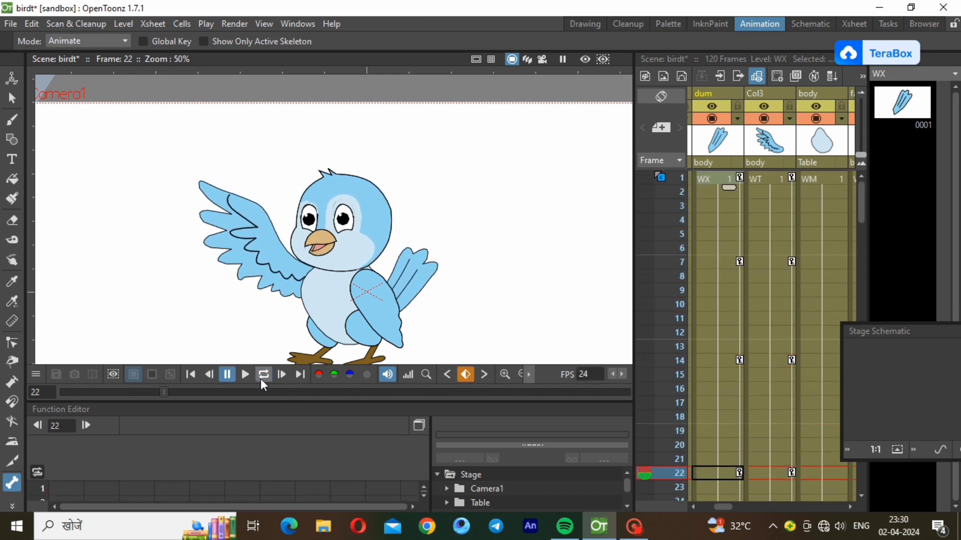
left_click(851, 509)
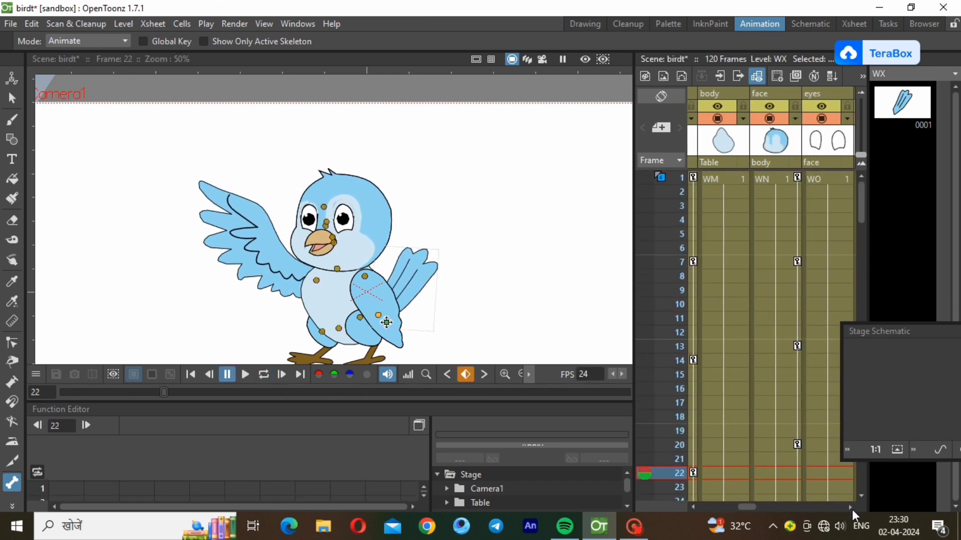
Key the frhnd wing at frames 1 and 18, rotating it at frames 10 and 25
left_click(780, 177)
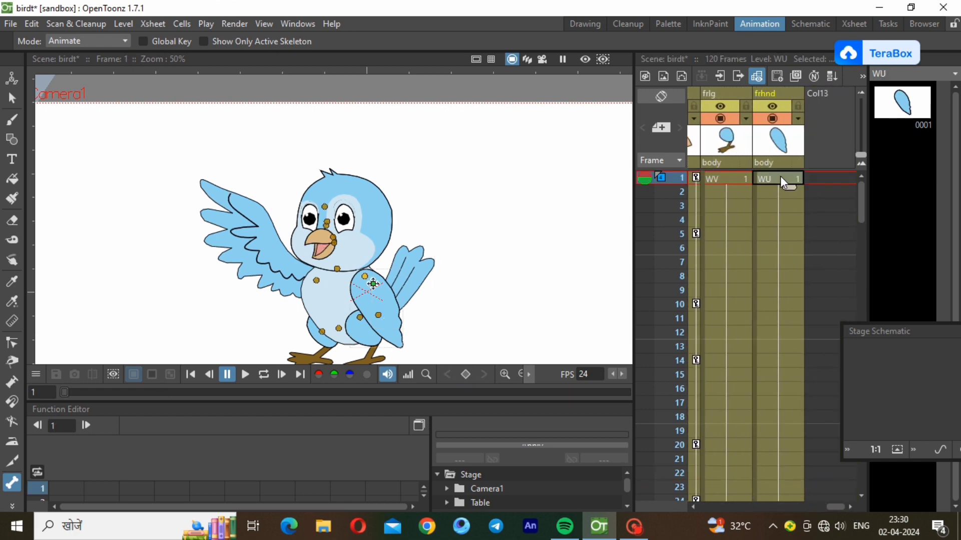
right_click(779, 177)
left_click(829, 172)
left_click(785, 305)
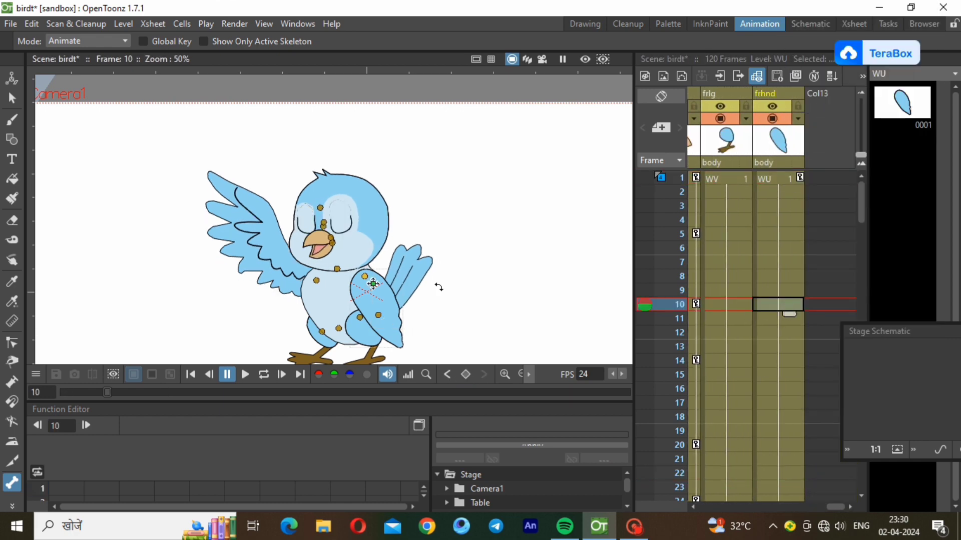
left_click_drag(389, 309, 383, 315)
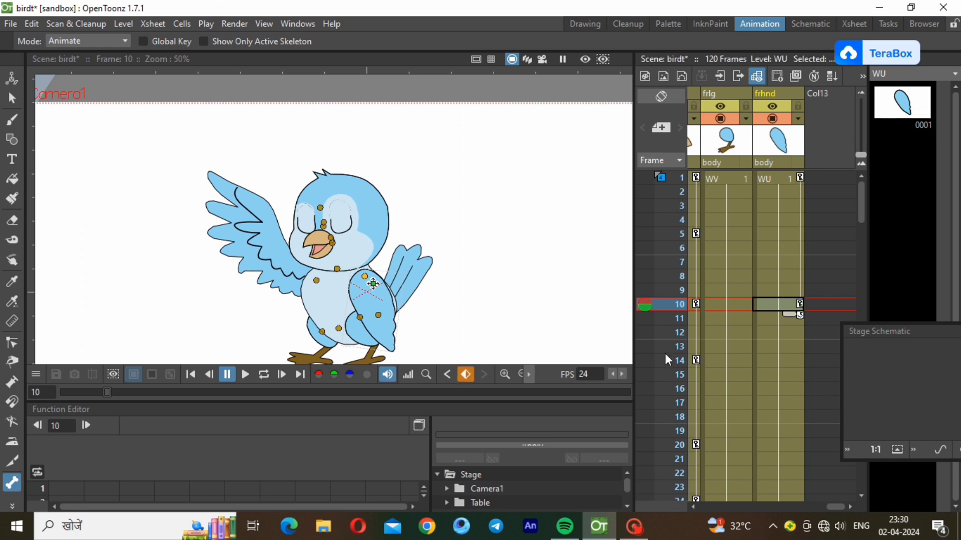
left_click(792, 418)
right_click(792, 419)
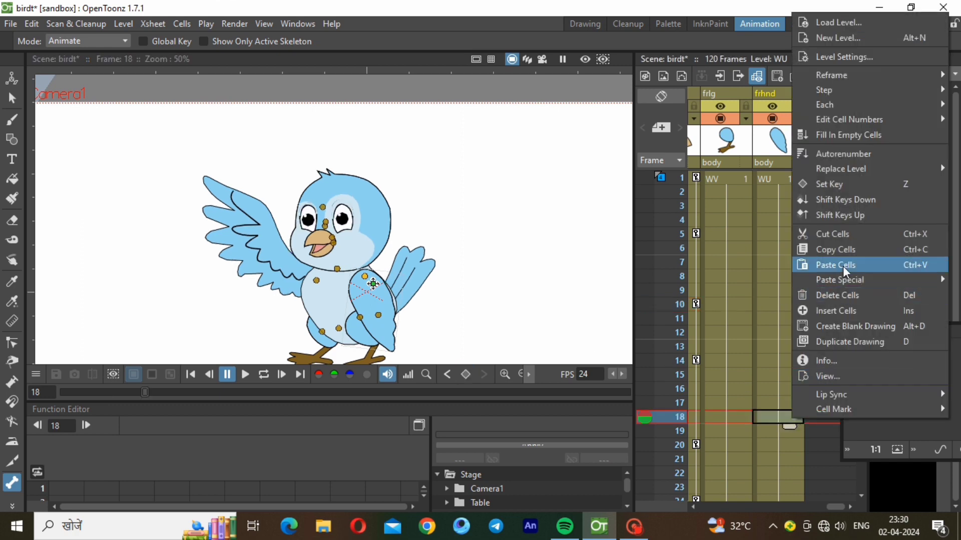
left_click(844, 183)
scroll(862, 496, "down", 3)
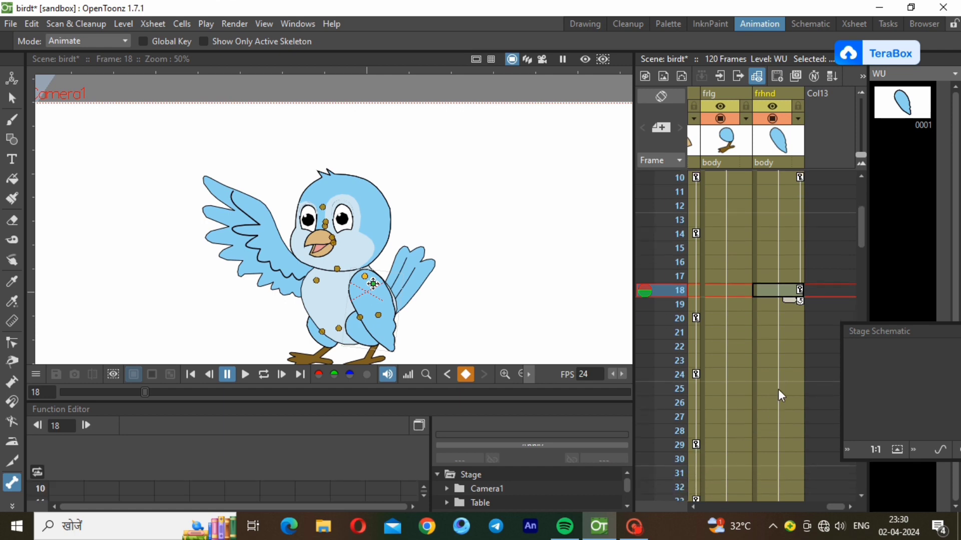
left_click(788, 389)
left_click_drag(381, 300, 389, 299)
Key the frhnd wing at frames 36 and 55, rotating it at frames 45 and 64
scroll(862, 495, "down", 3)
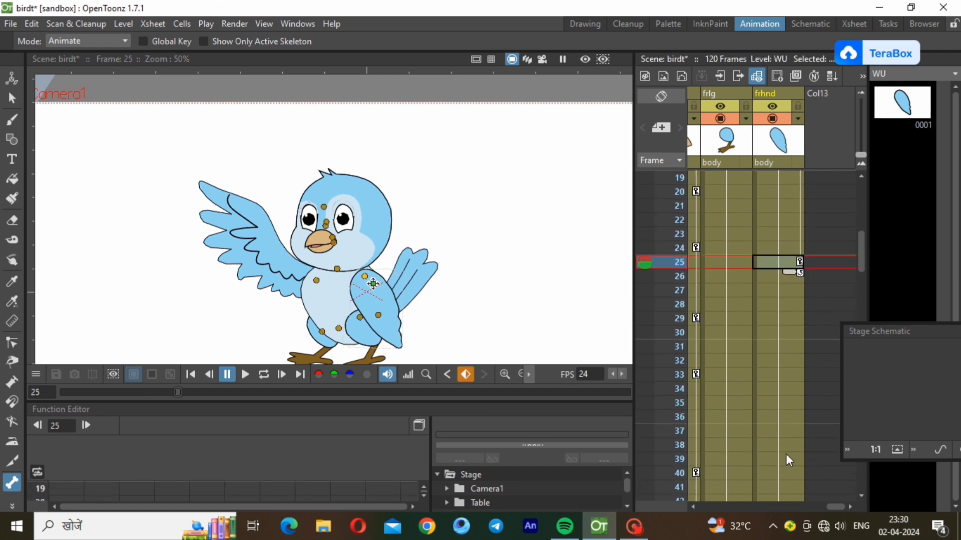
right_click(797, 419)
left_click(842, 179)
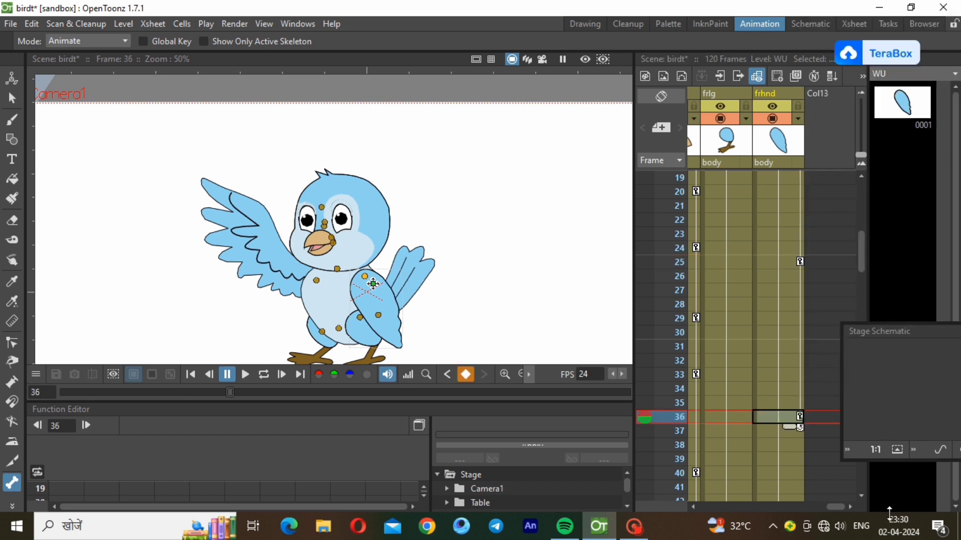
scroll(860, 495, "down", 3)
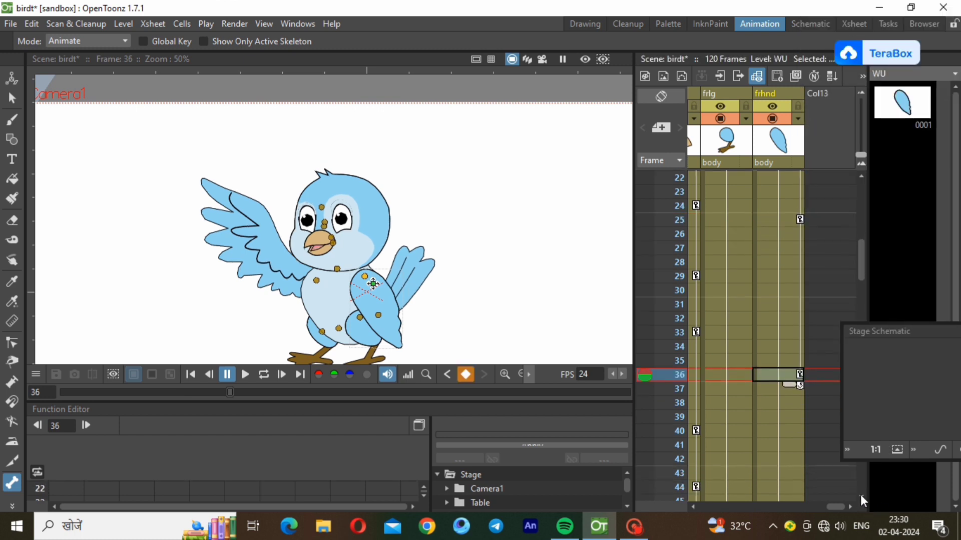
left_click(771, 444)
left_click_drag(385, 303, 383, 310)
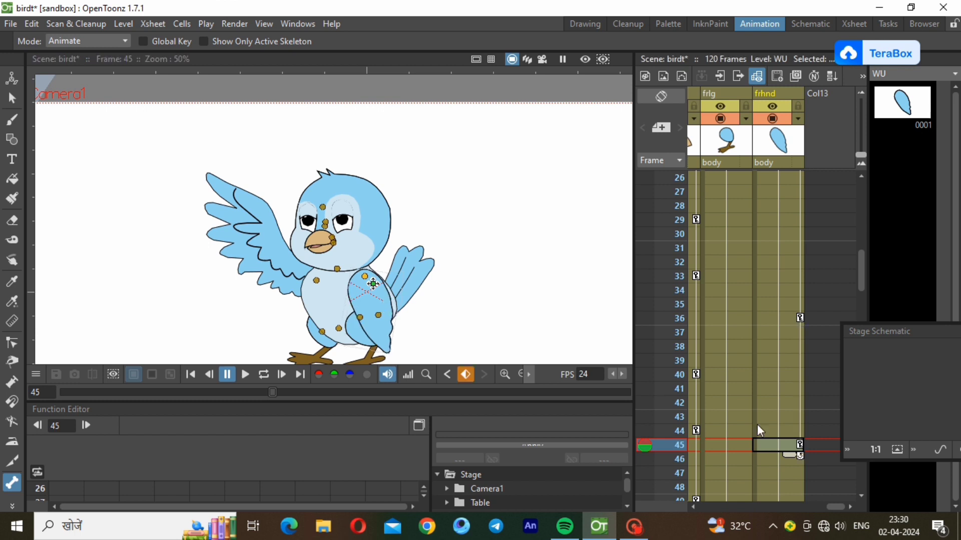
scroll(861, 495, "down", 5)
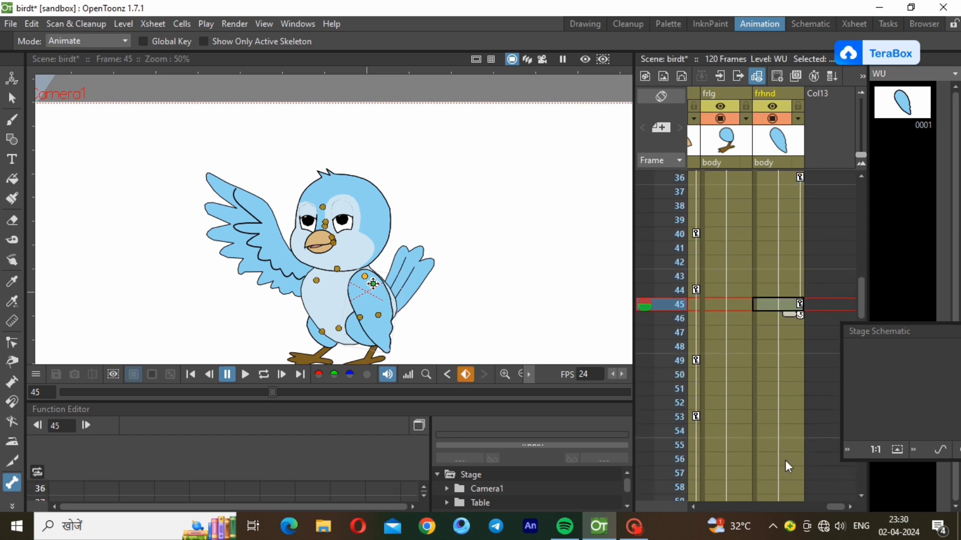
left_click(797, 444)
right_click(797, 443)
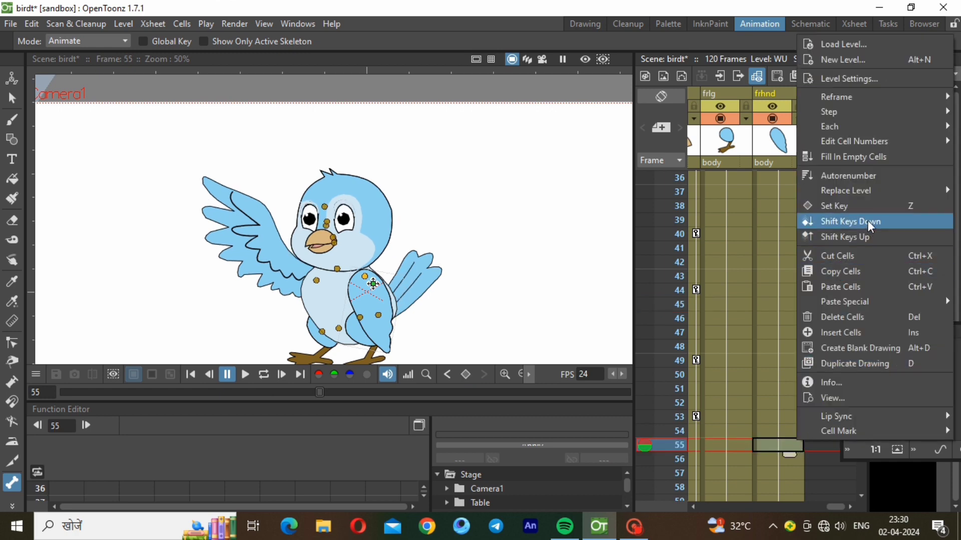
left_click(868, 207)
scroll(862, 498, "down", 4)
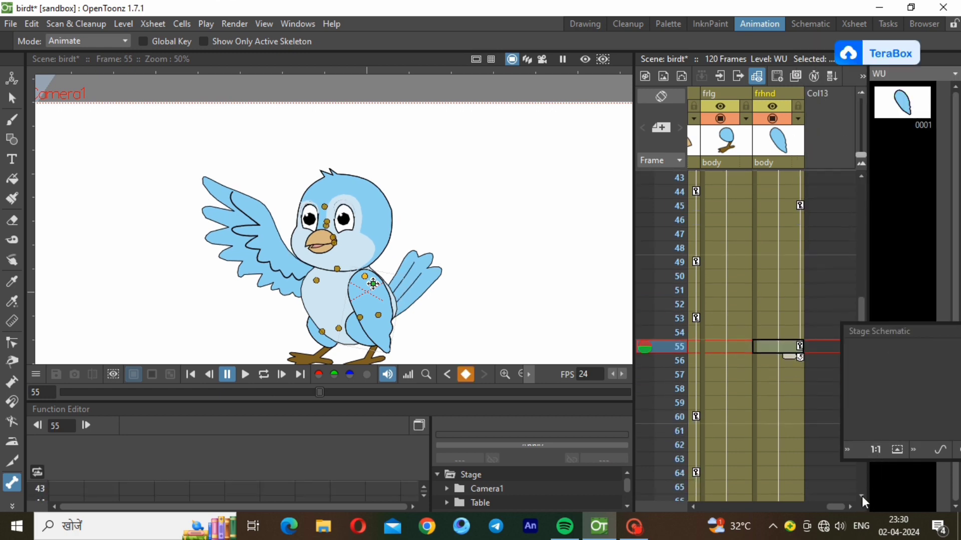
left_click(790, 473)
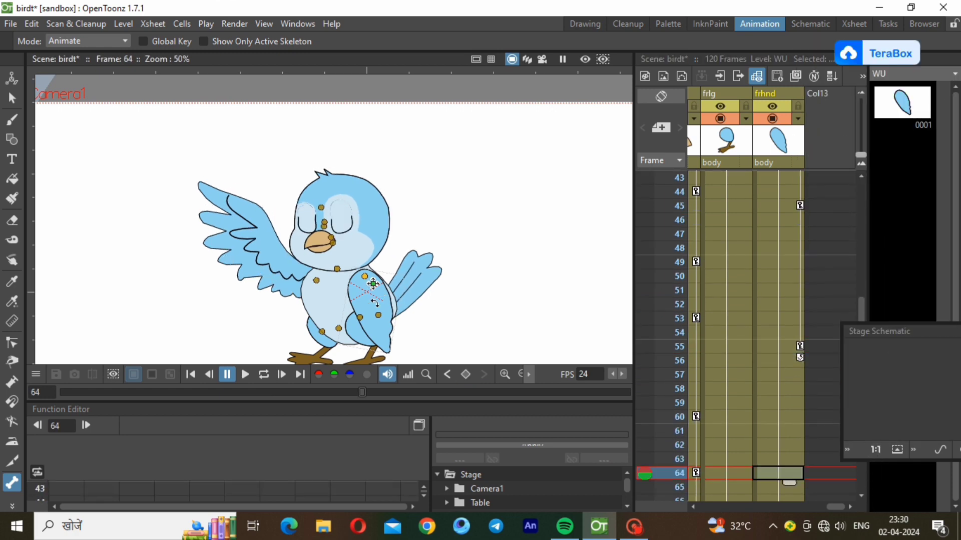
left_click_drag(370, 305, 377, 305)
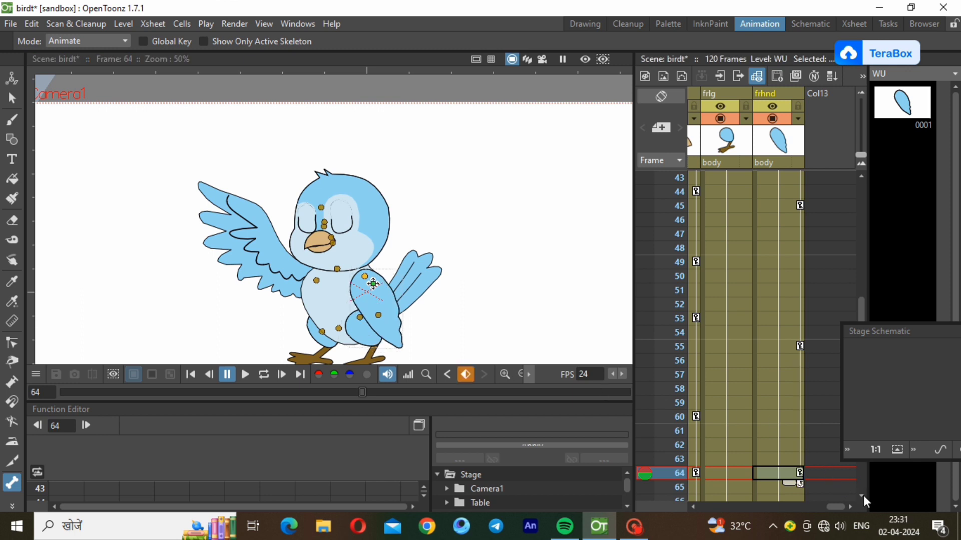
scroll(862, 496, "down", 10)
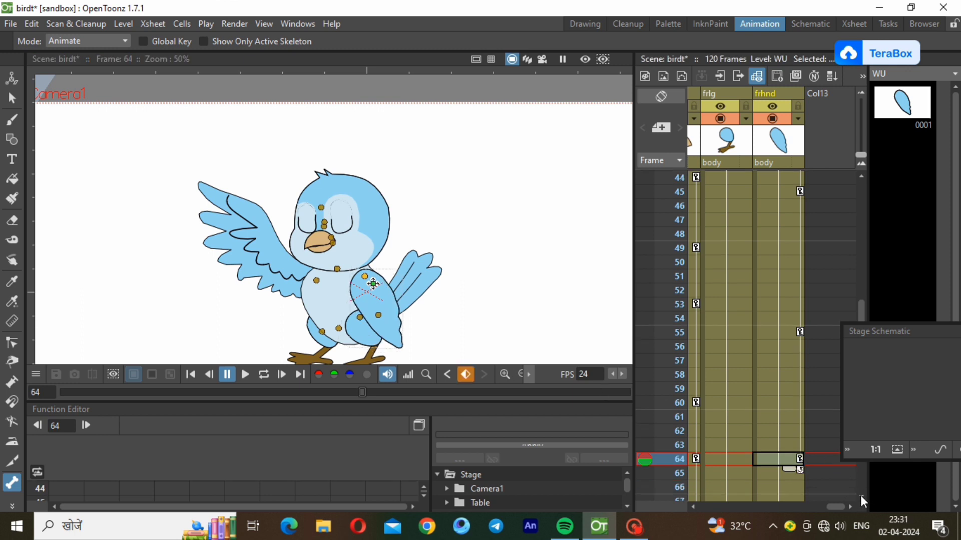
left_click(861, 191)
From frame 1, zoom the viewer to about 51% and play the animation on loop
left_click(764, 179)
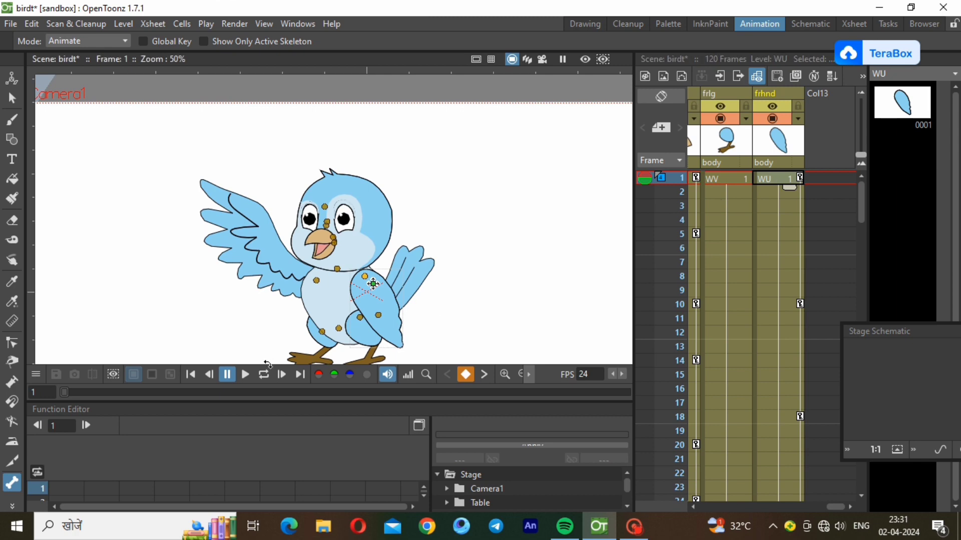
left_click(518, 375)
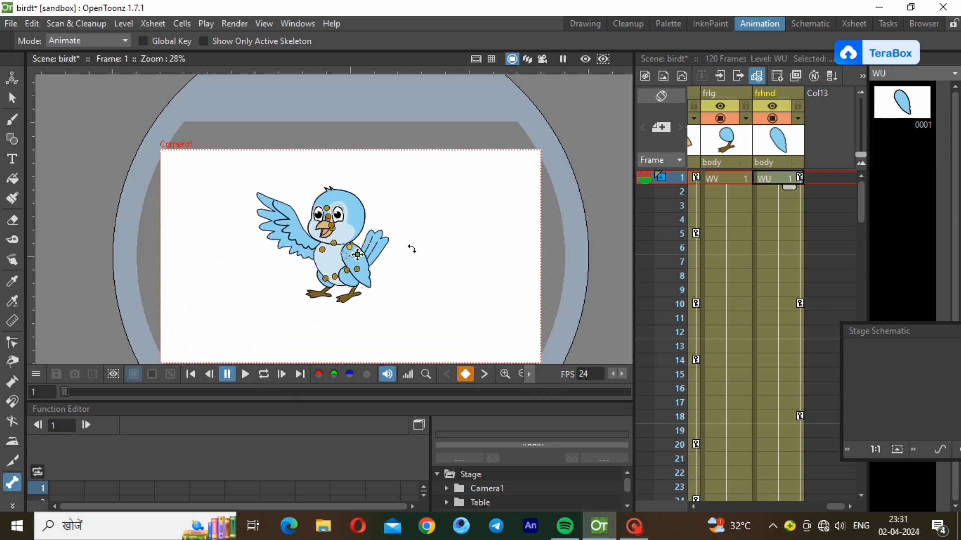
scroll(412, 249, "up", 4)
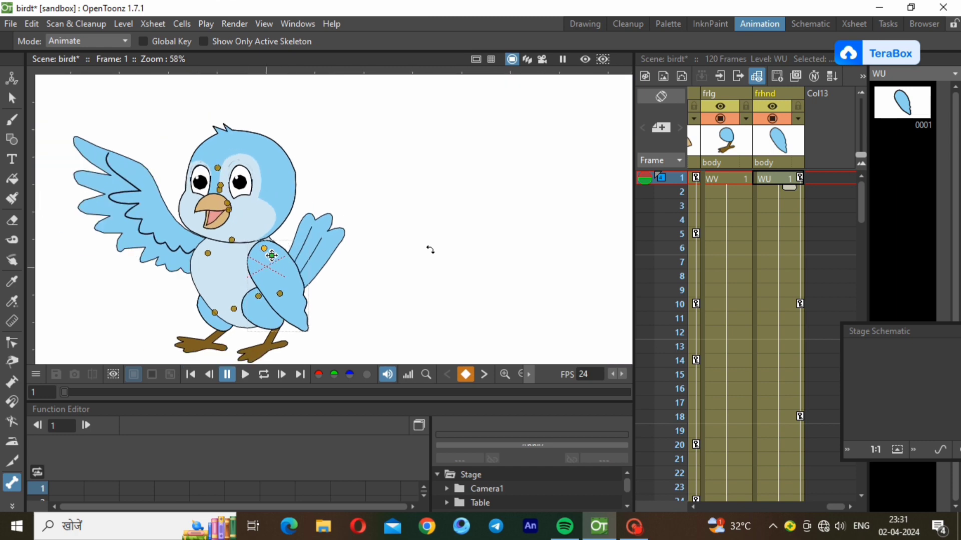
scroll(430, 250, "down", 1)
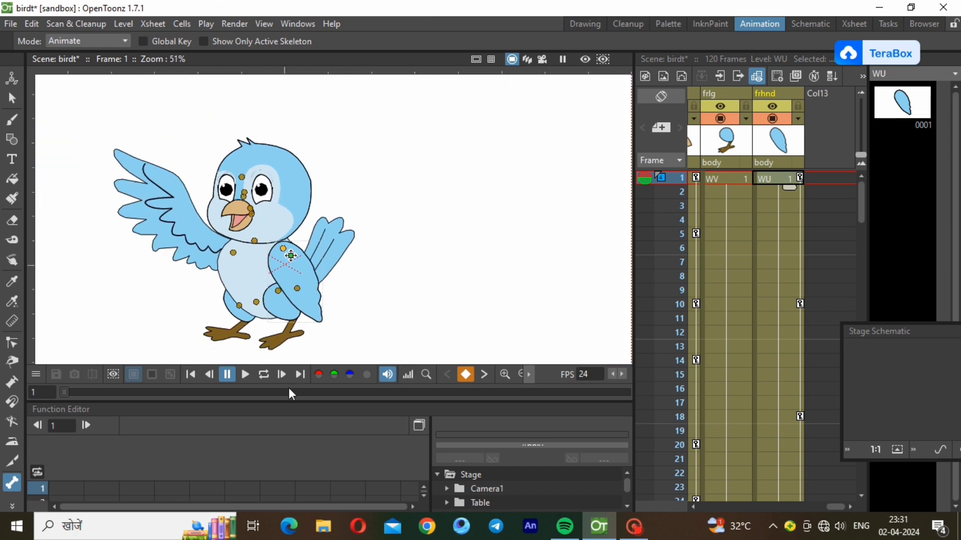
left_click(262, 376)
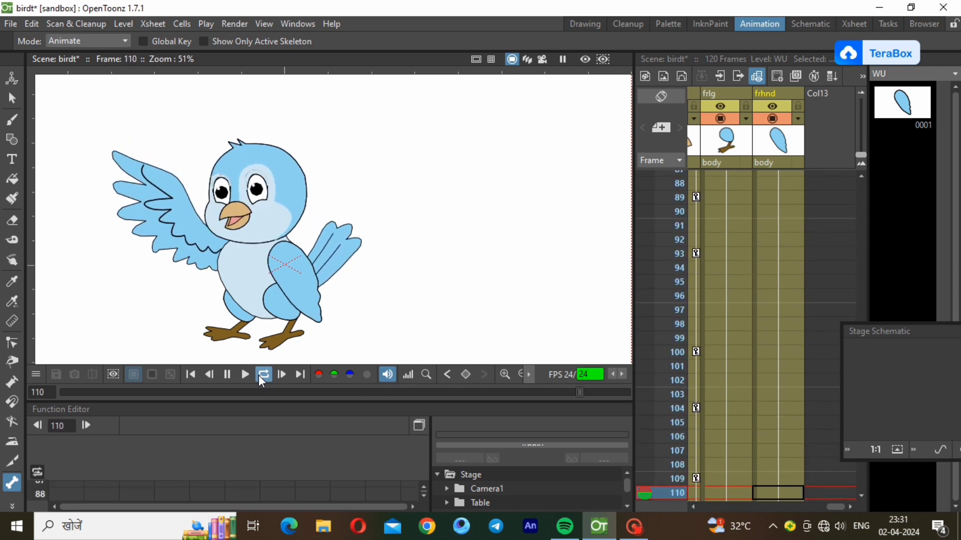
Stop playback, key the front wing at frame 73, and rotate it inward at frame 83
left_click(261, 375)
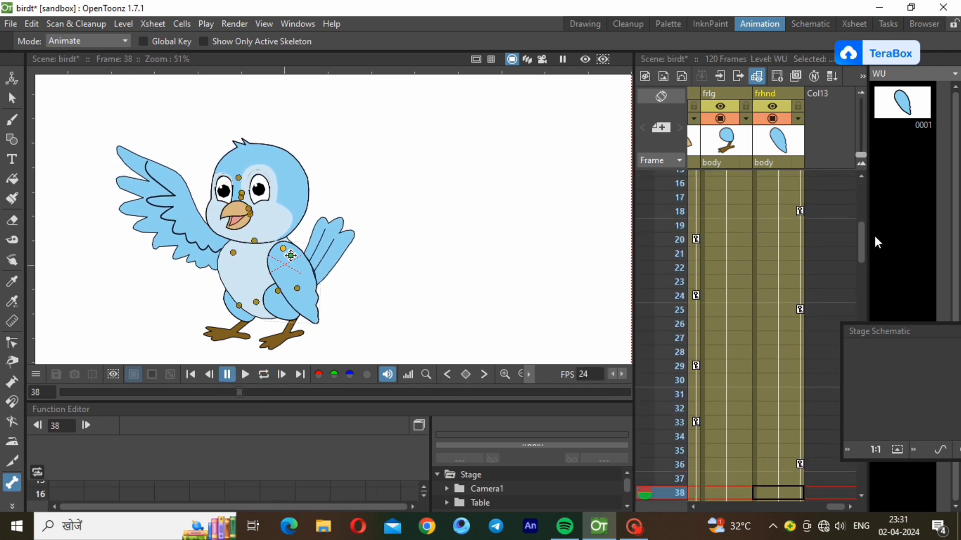
left_click_drag(862, 270, 860, 365)
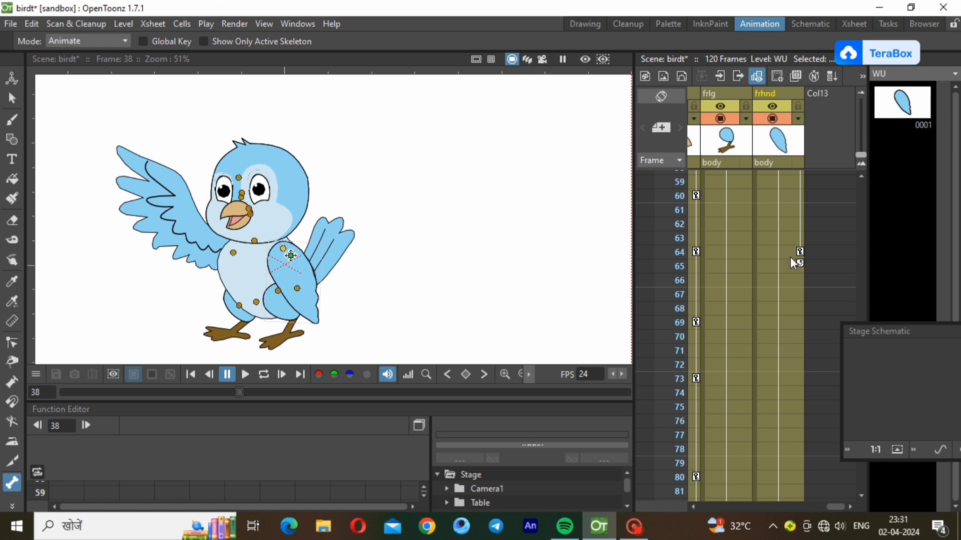
left_click(790, 197)
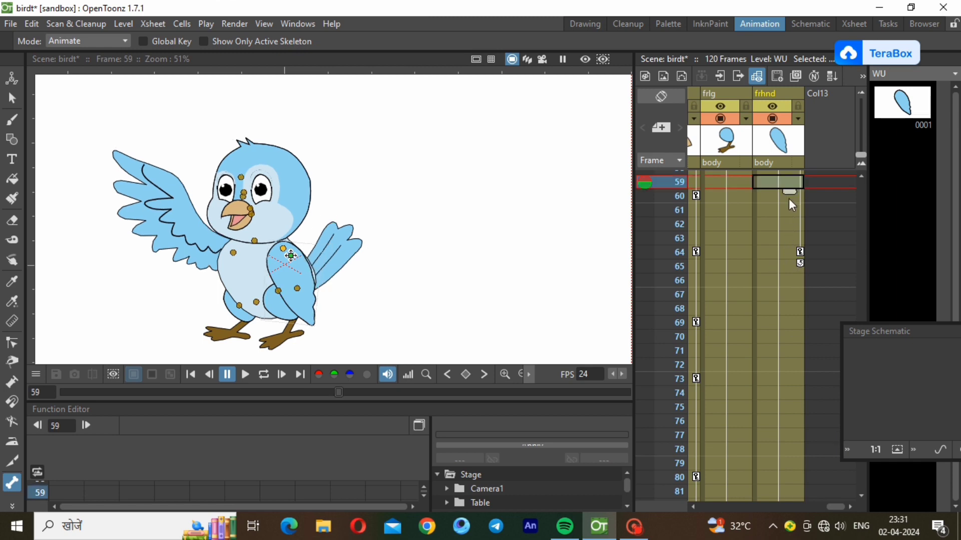
left_click(780, 253)
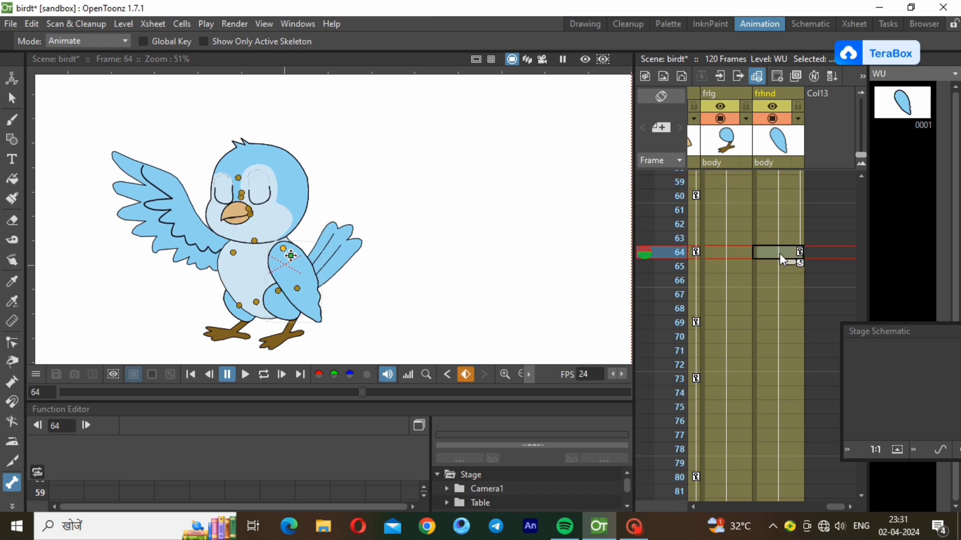
right_click(788, 374)
left_click(855, 175)
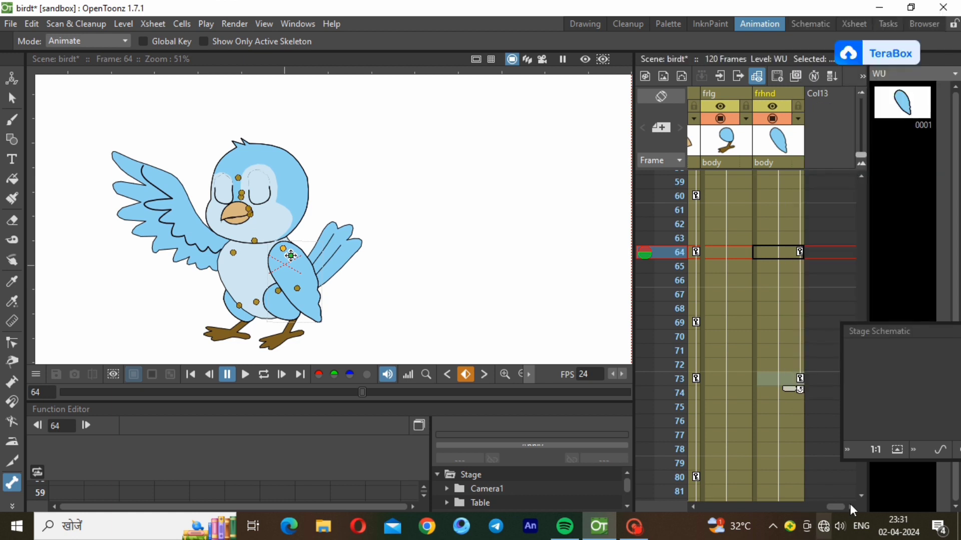
left_click(861, 495)
left_click(861, 496)
left_click(777, 464)
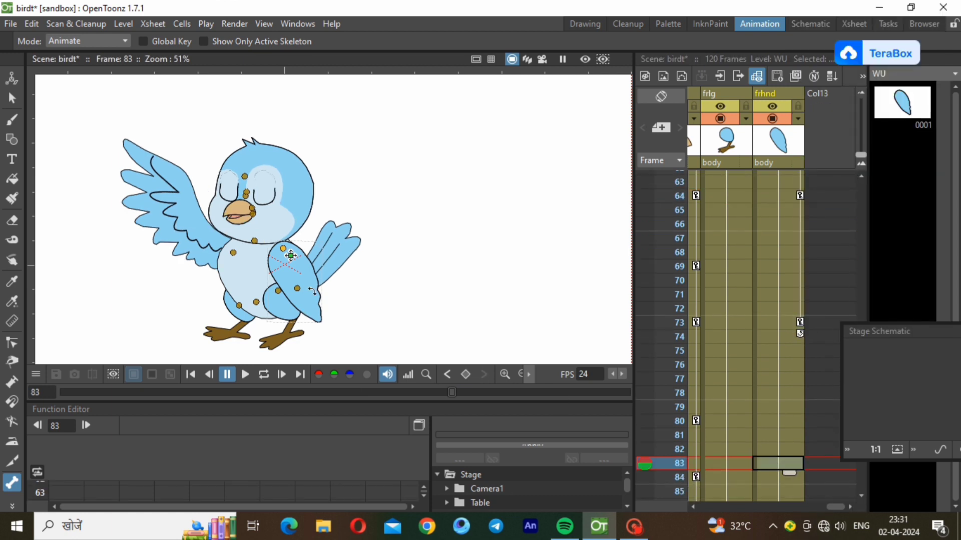
left_click_drag(312, 285, 310, 290)
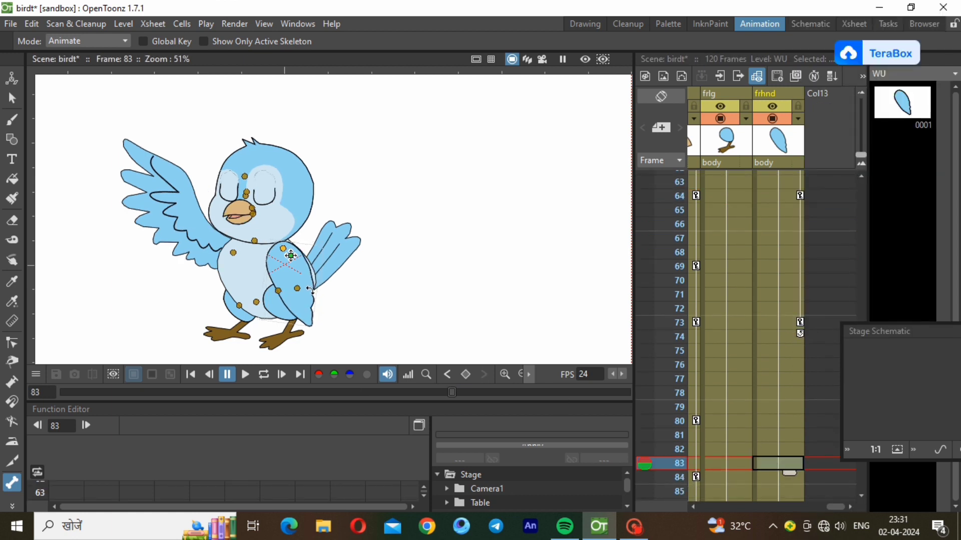
Key the front wing at frame 92, tilt it at frame 100, and return to frame 1
left_click(860, 495)
left_click(859, 495)
left_click(859, 495)
left_click(860, 494)
left_click(860, 494)
left_click(860, 495)
left_click(776, 421)
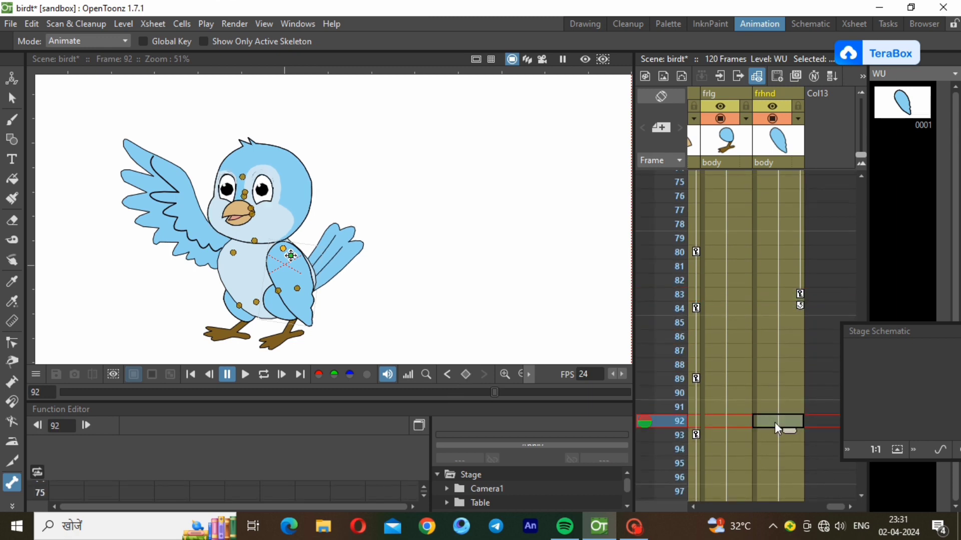
right_click(775, 423)
left_click(804, 187)
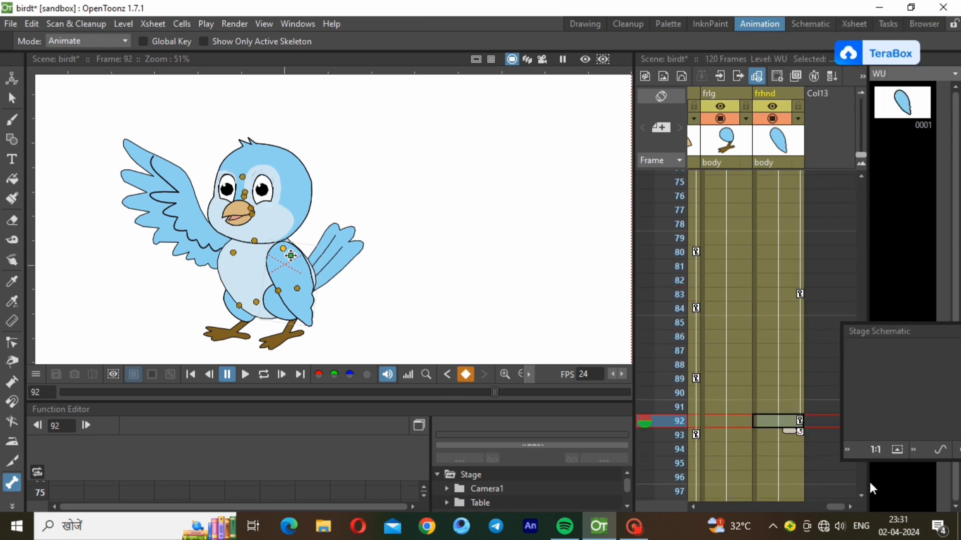
left_click(863, 495)
left_click(864, 494)
left_click(864, 494)
left_click(864, 495)
left_click(864, 495)
left_click(864, 494)
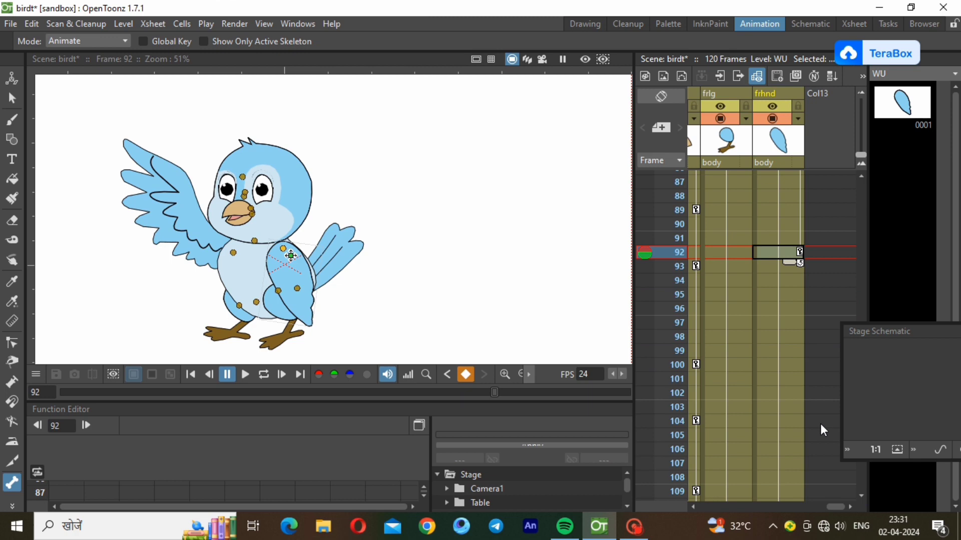
left_click(789, 364)
left_click_drag(301, 277, 305, 277)
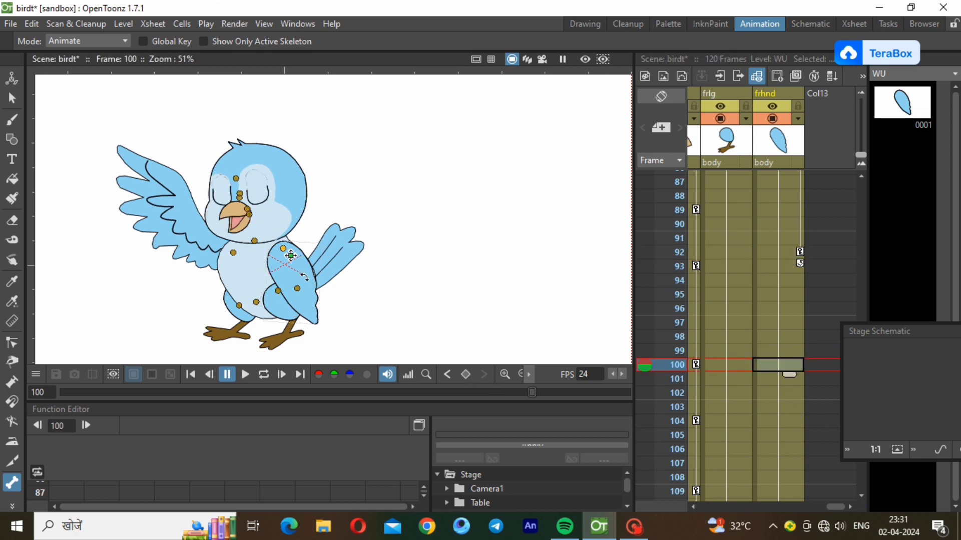
left_click(863, 500)
left_click(862, 500)
left_click(863, 500)
left_click(862, 500)
left_click(863, 499)
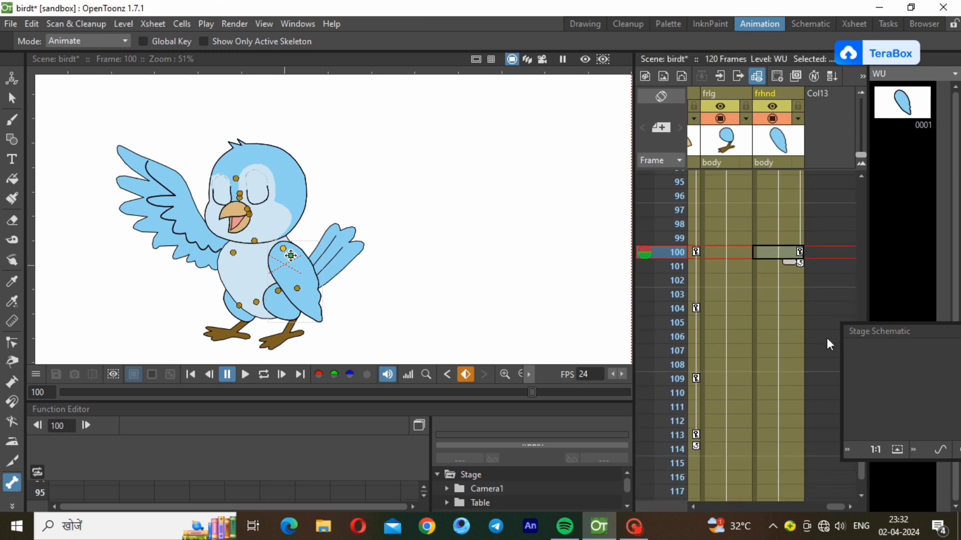
left_click(858, 188)
left_click(857, 189)
left_click(858, 188)
left_click(858, 188)
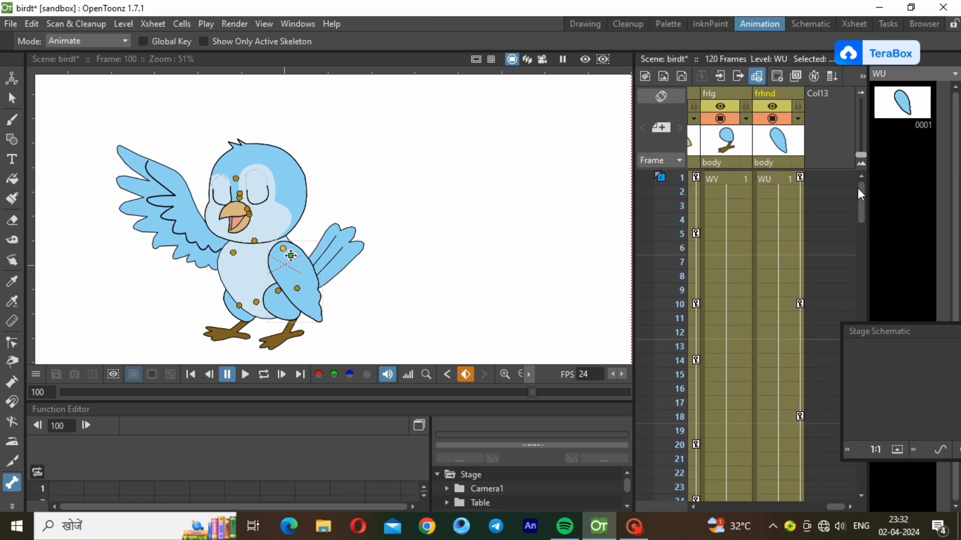
left_click(777, 179)
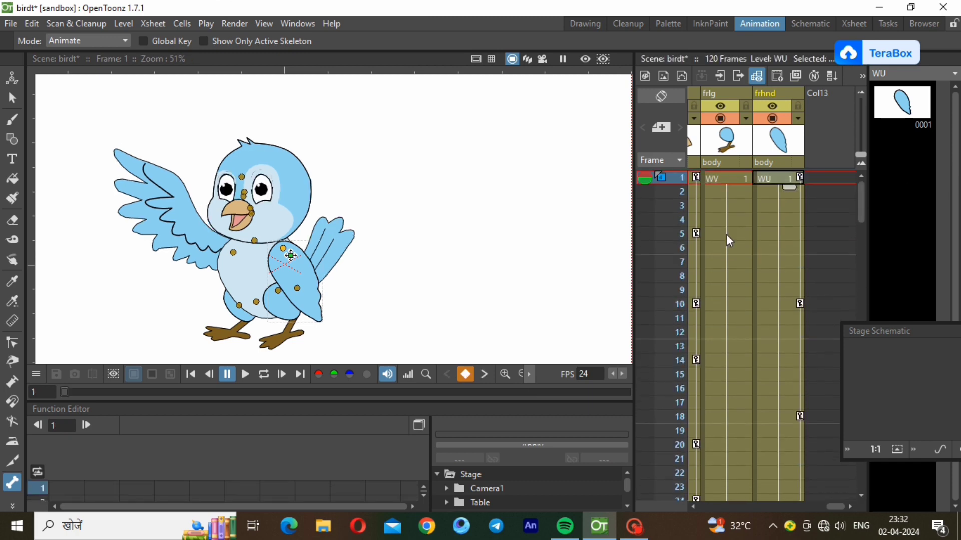
Loop-play the updated animation, pause it at frame 81, and switch to the Selection tool
left_click(270, 375)
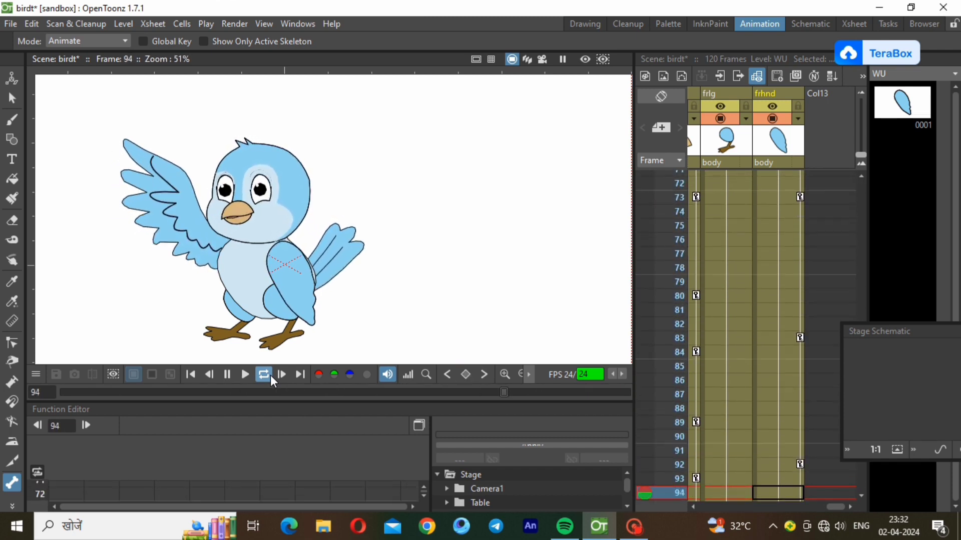
left_click(227, 375)
left_click(10, 98)
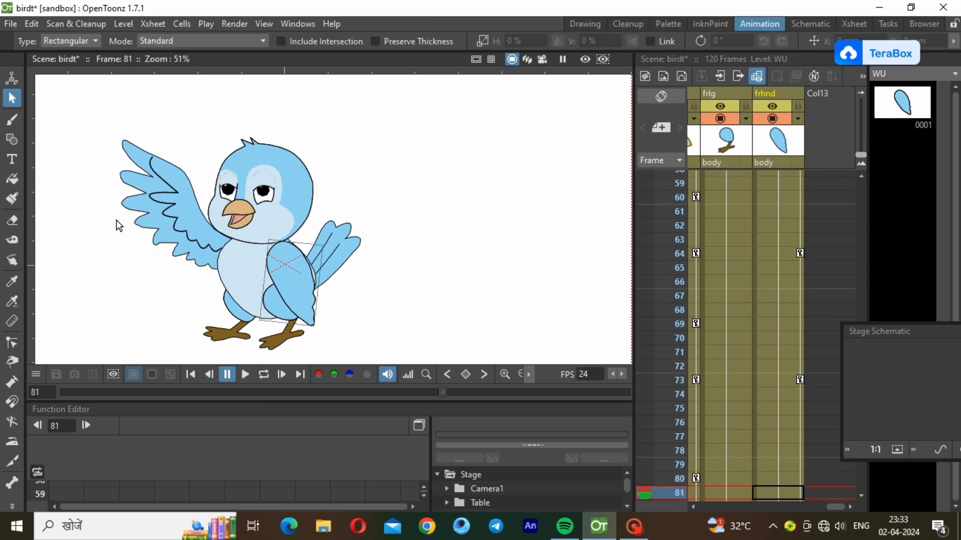
Fast-render the scene to MP4, then open the birdt video from the desktop and play it
left_click(230, 25)
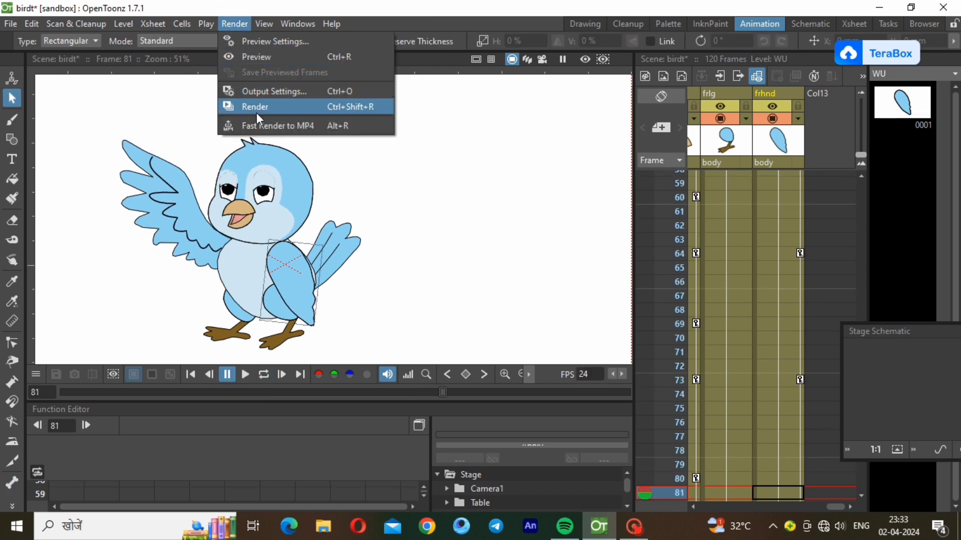
left_click(300, 129)
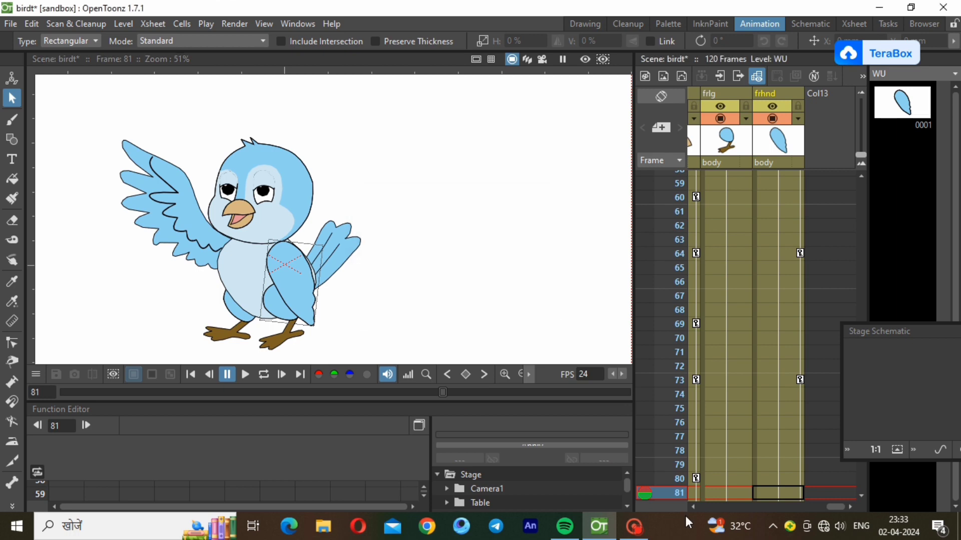
left_click(881, 7)
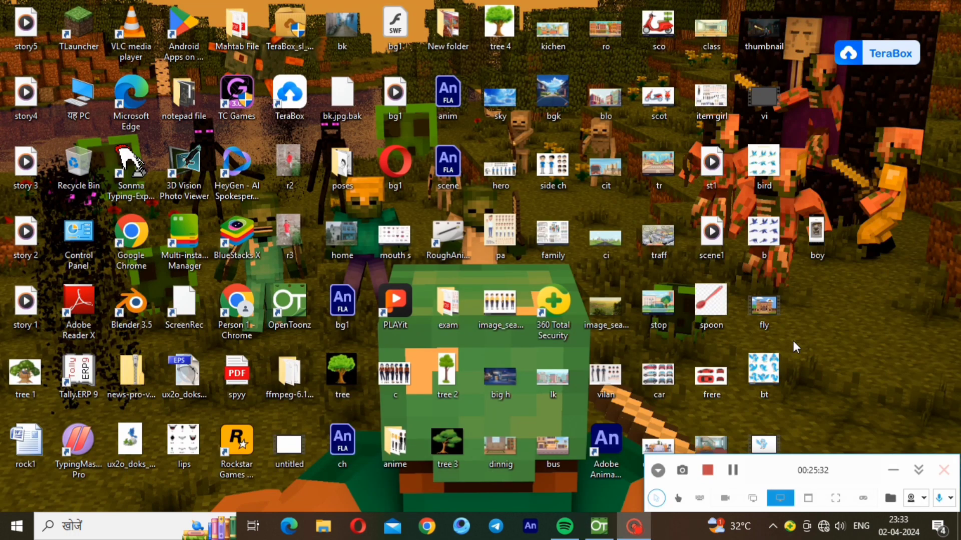
double_click(766, 443)
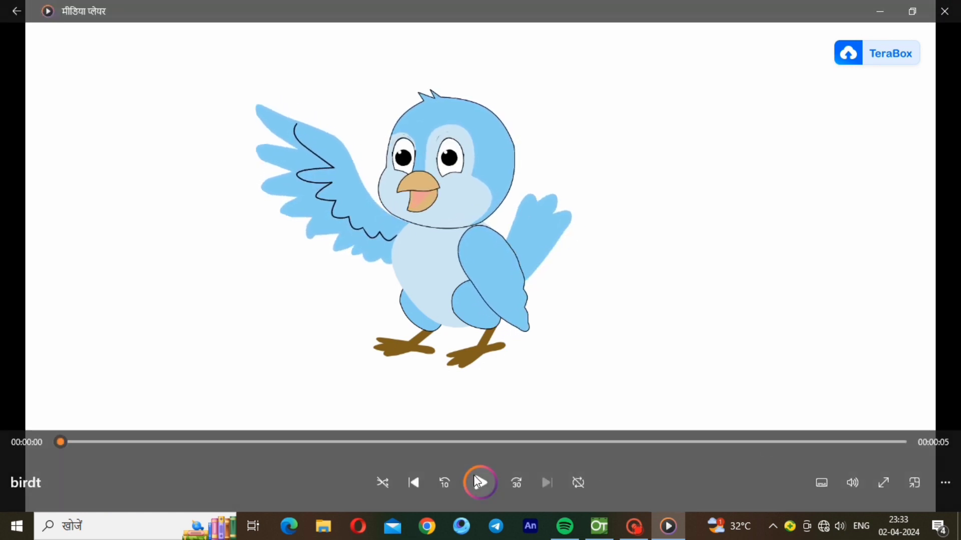
left_click(478, 483)
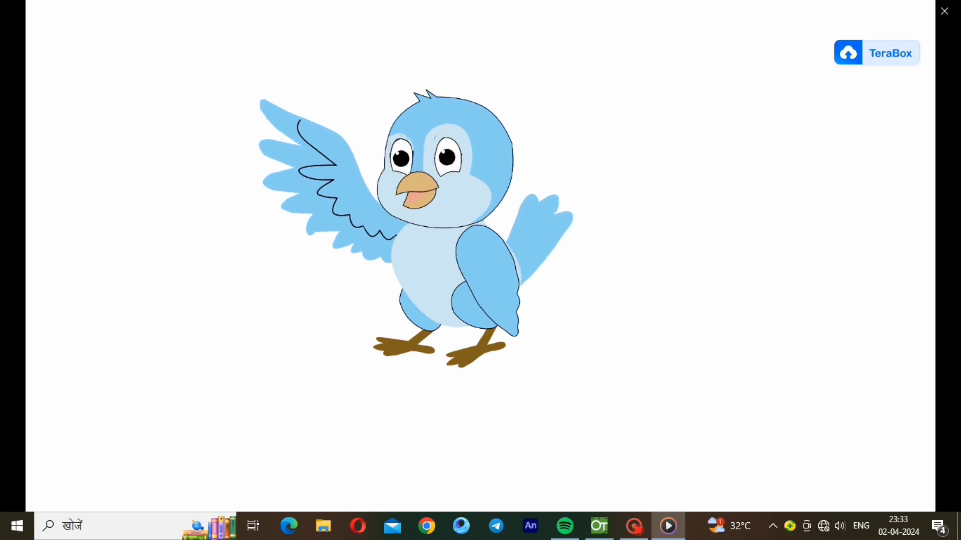